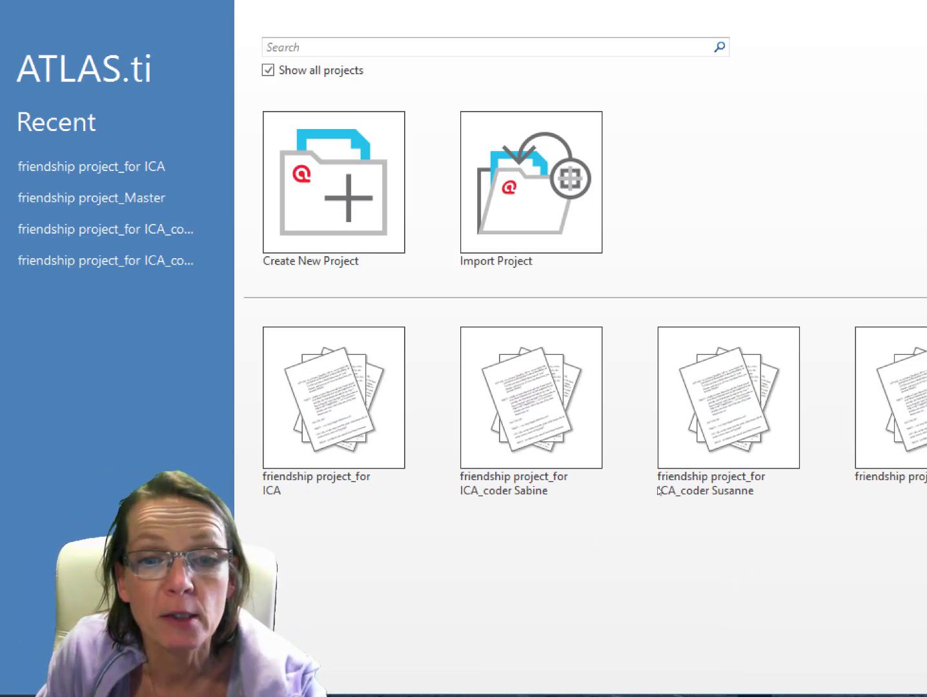
Open the first listed coder's ICA friendship project and merge the other coder's project into it without creating a snapshot.
mouse_move(568, 411)
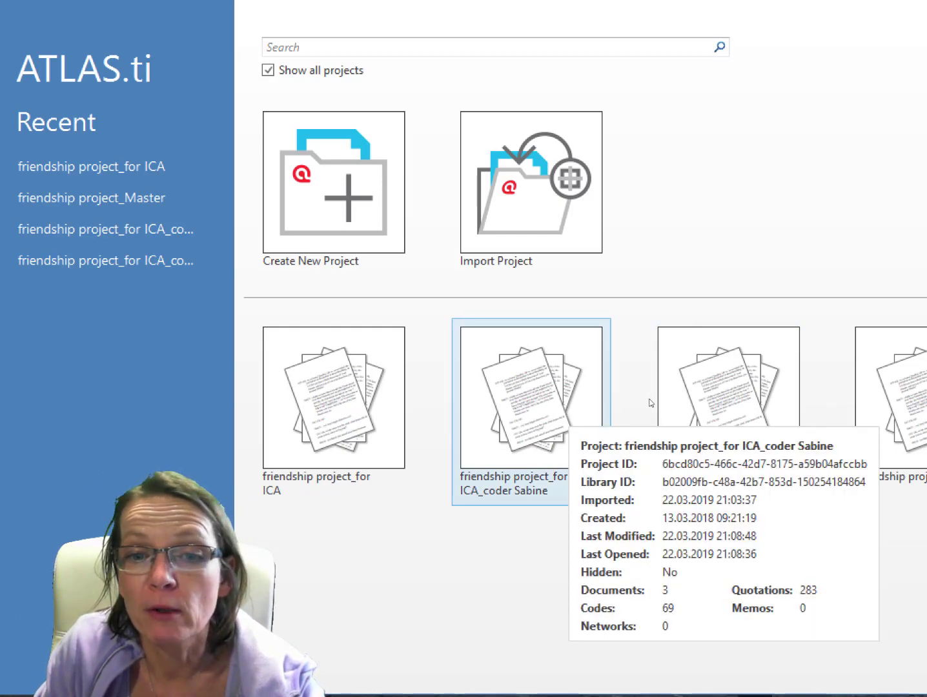
left_click(563, 405)
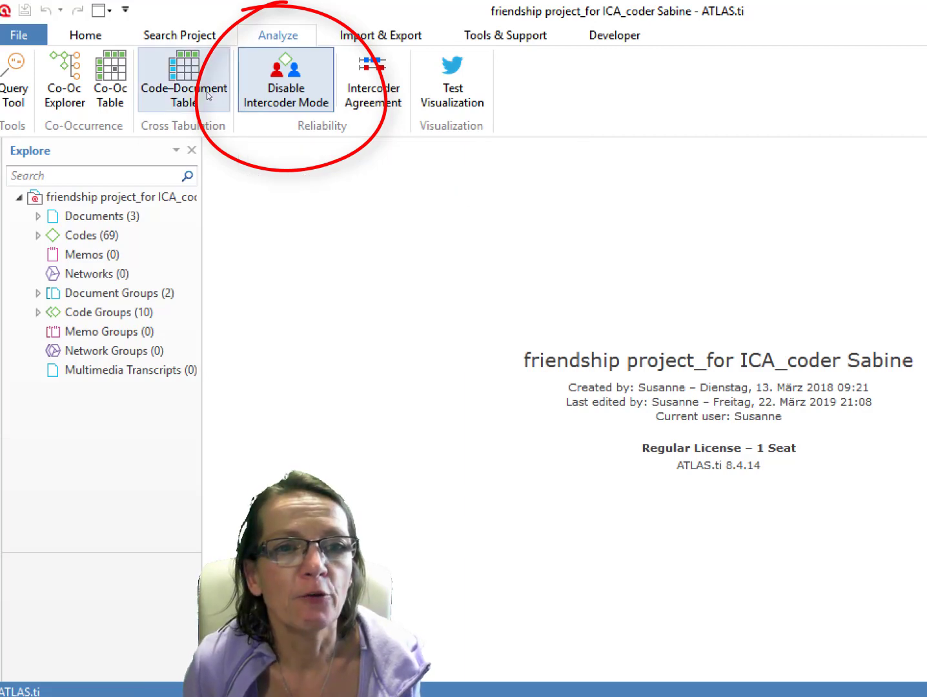
left_click(17, 37)
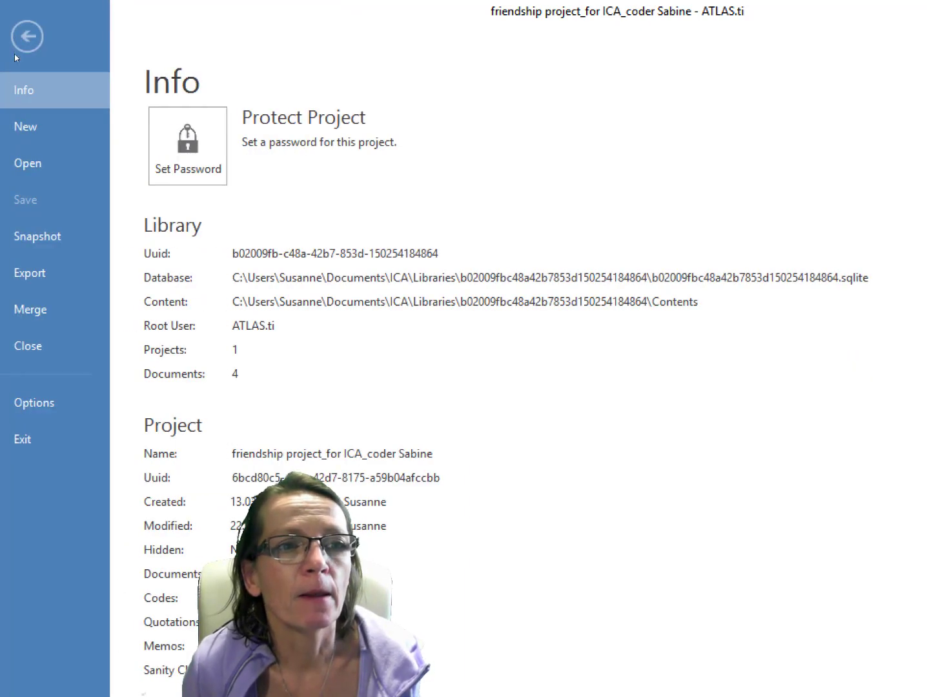
left_click(23, 315)
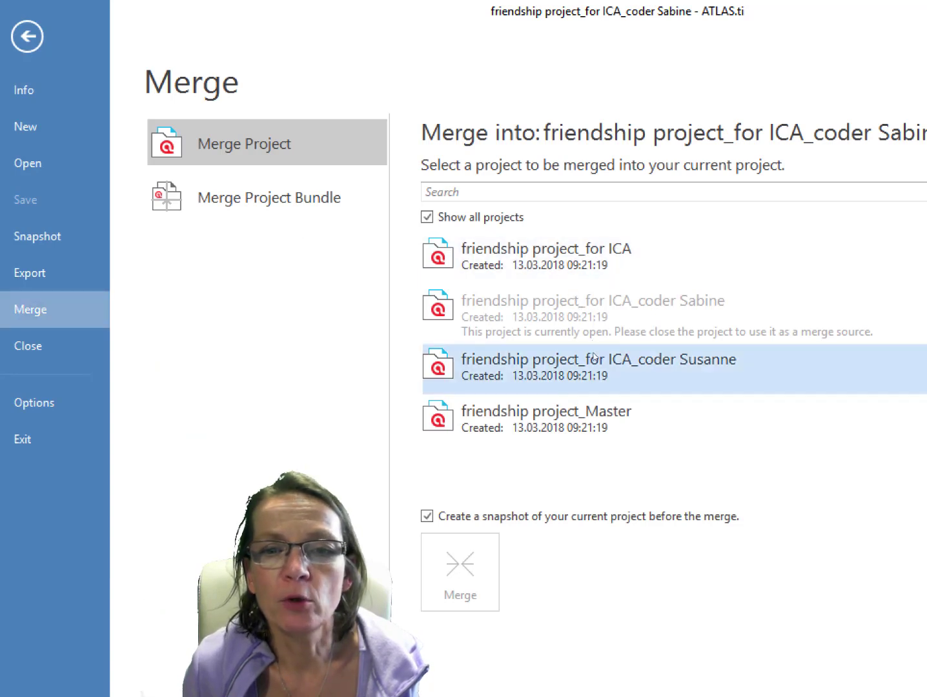
left_click(592, 366)
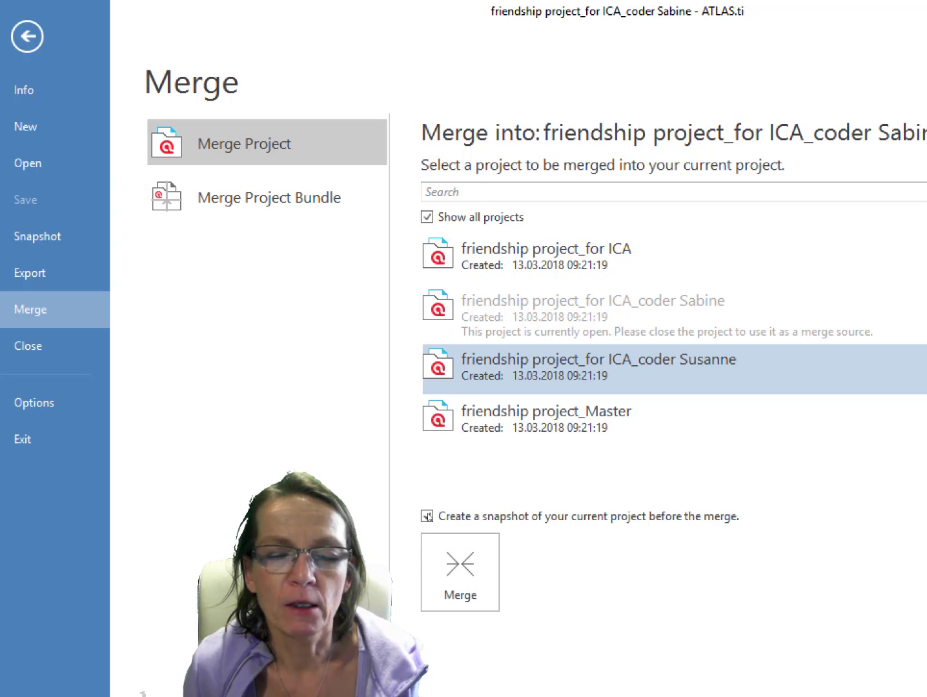
left_click(428, 516)
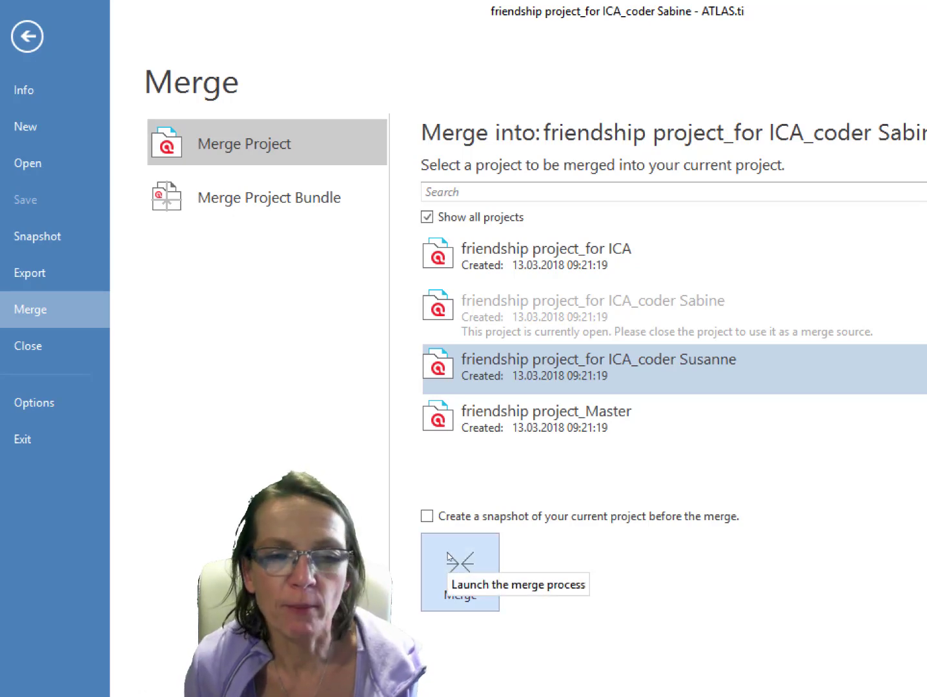
left_click(450, 552)
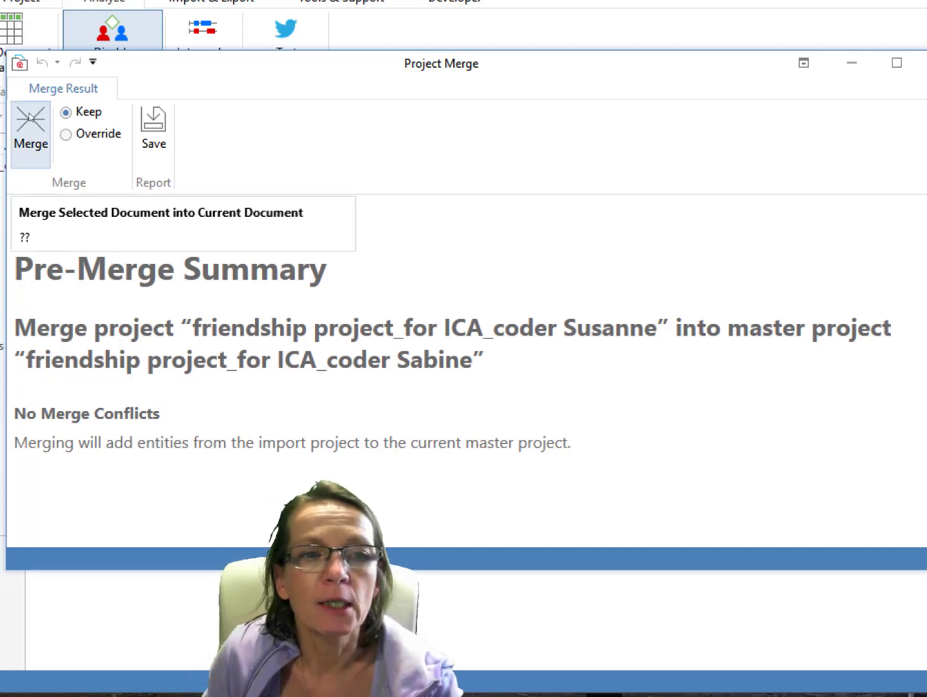
left_click(29, 116)
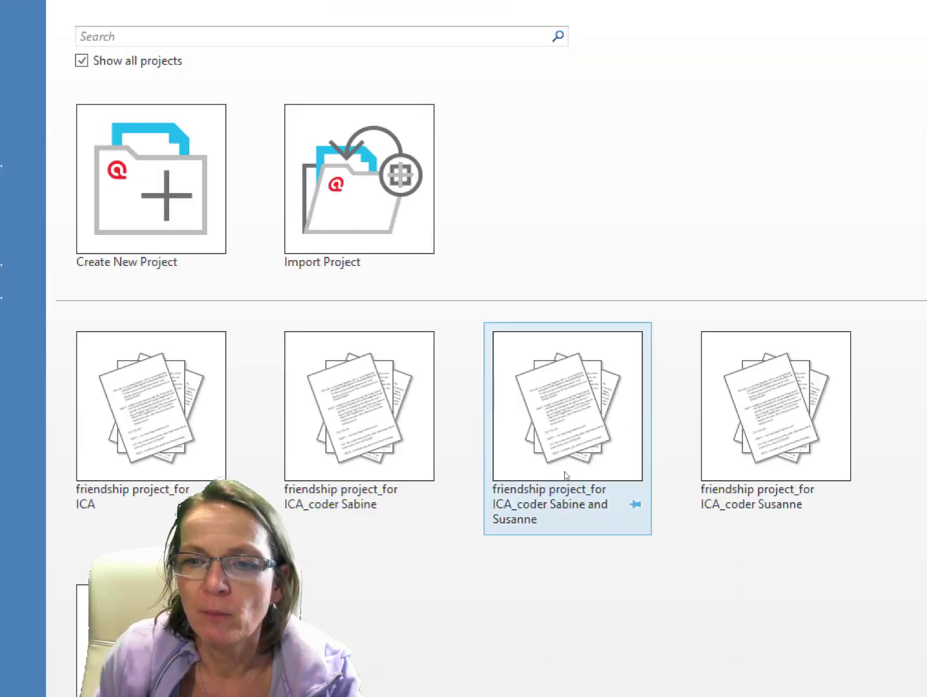
Open the merged friendship project containing both coders' work and start an Intercoder Agreement analysis.
left_click(554, 439)
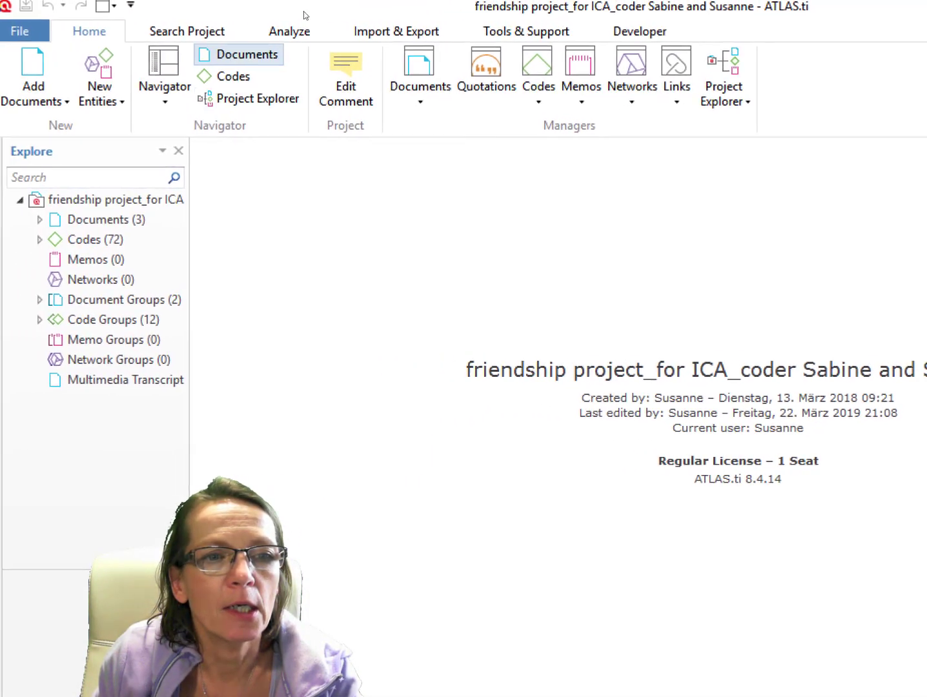
left_click(309, 29)
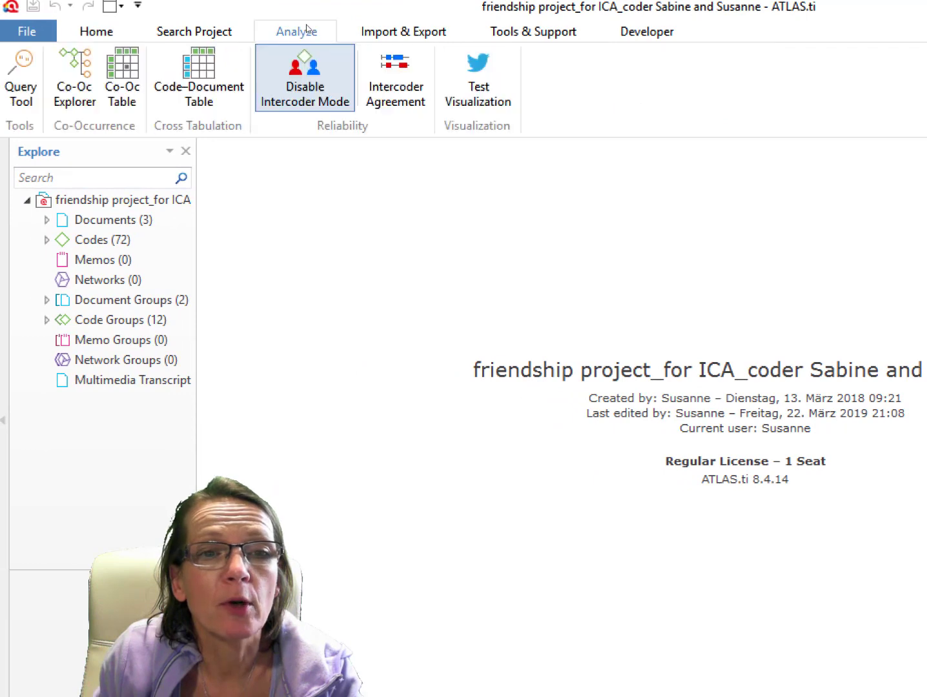
left_click(410, 74)
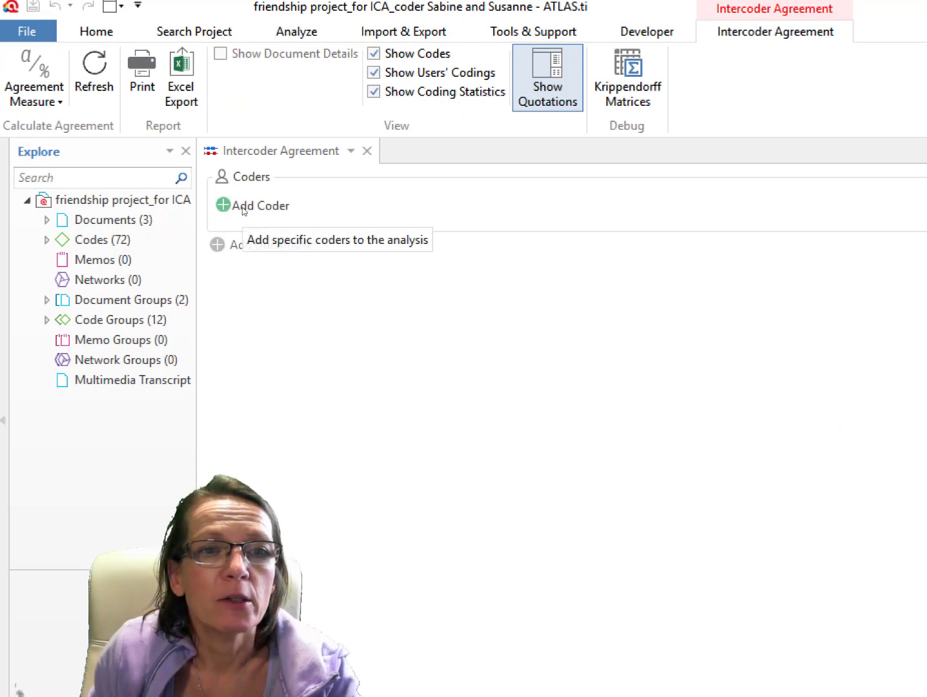
Add the two coders named in the project title to the intercoder agreement analysis.
left_click_drag(200, 212, 215, 210)
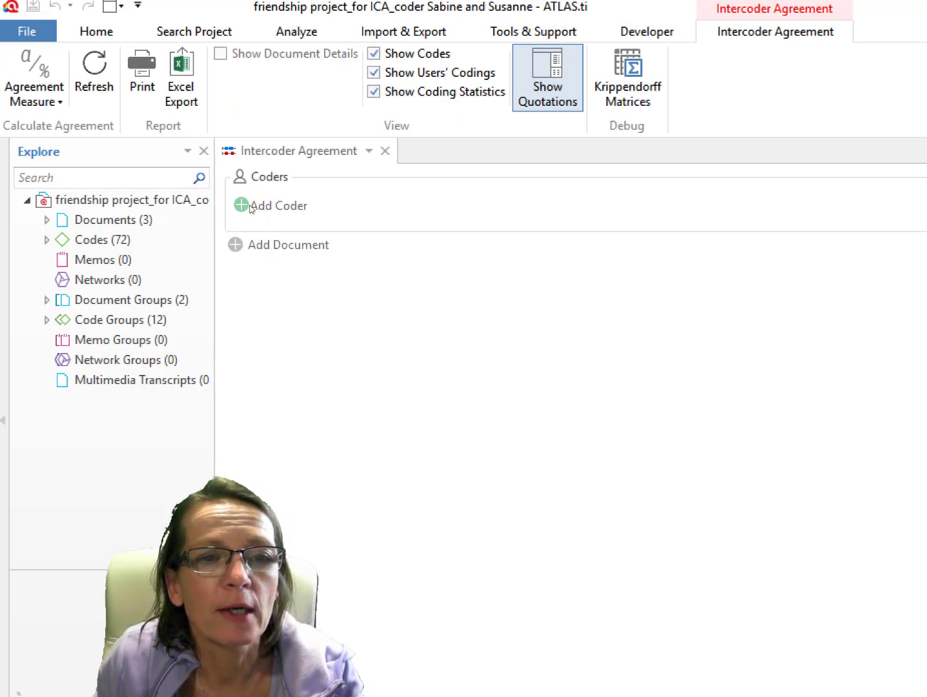
left_click(244, 206)
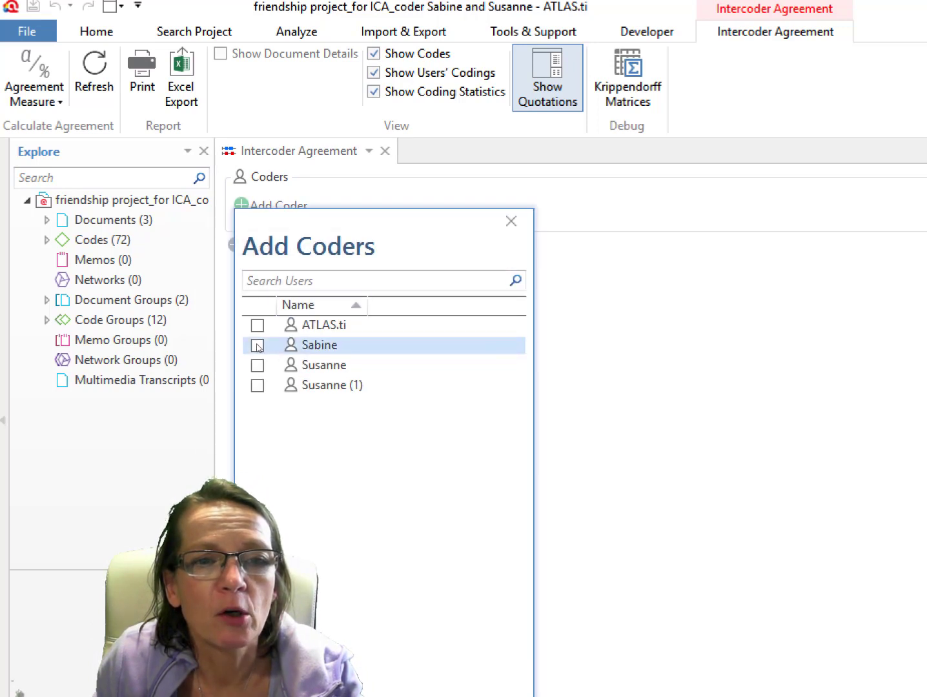
left_click(257, 367)
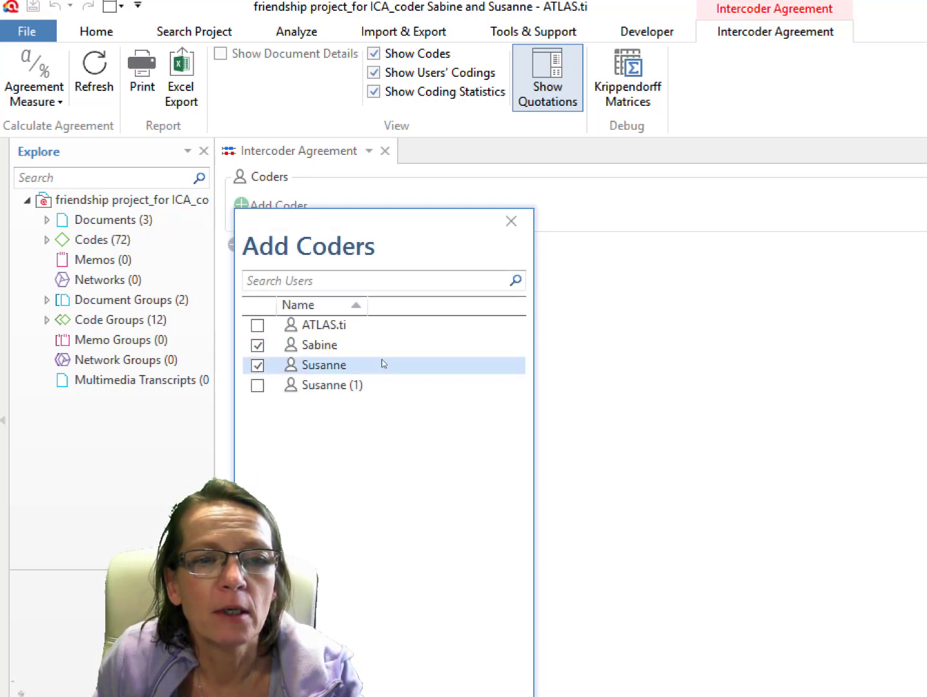
left_click_drag(400, 227, 676, 0)
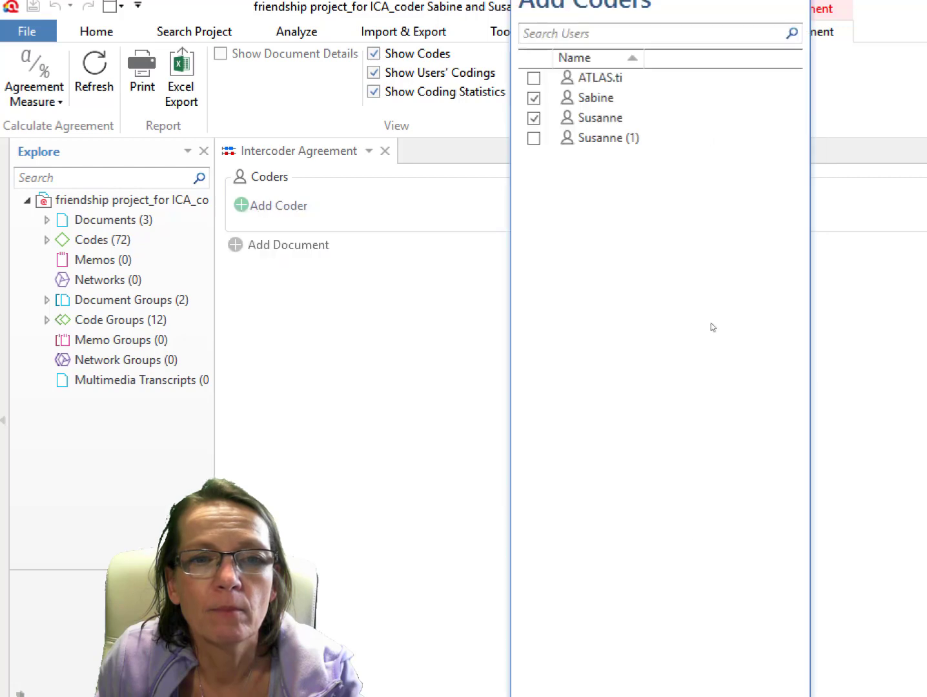
left_click(761, 696)
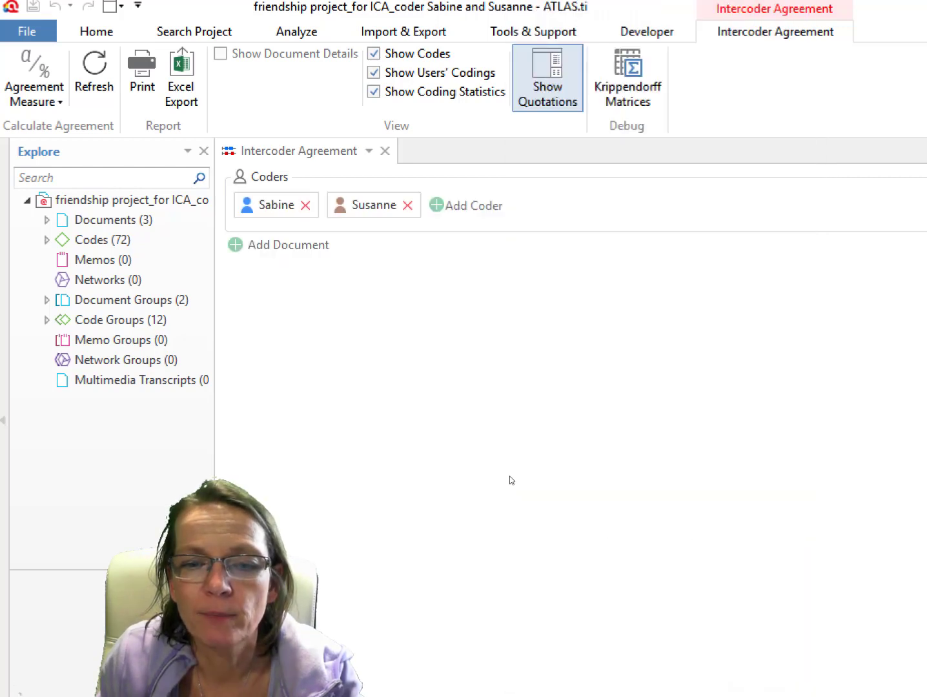
Add documents D 1, D 2 and D 3 to the intercoder agreement analysis.
left_click(266, 244)
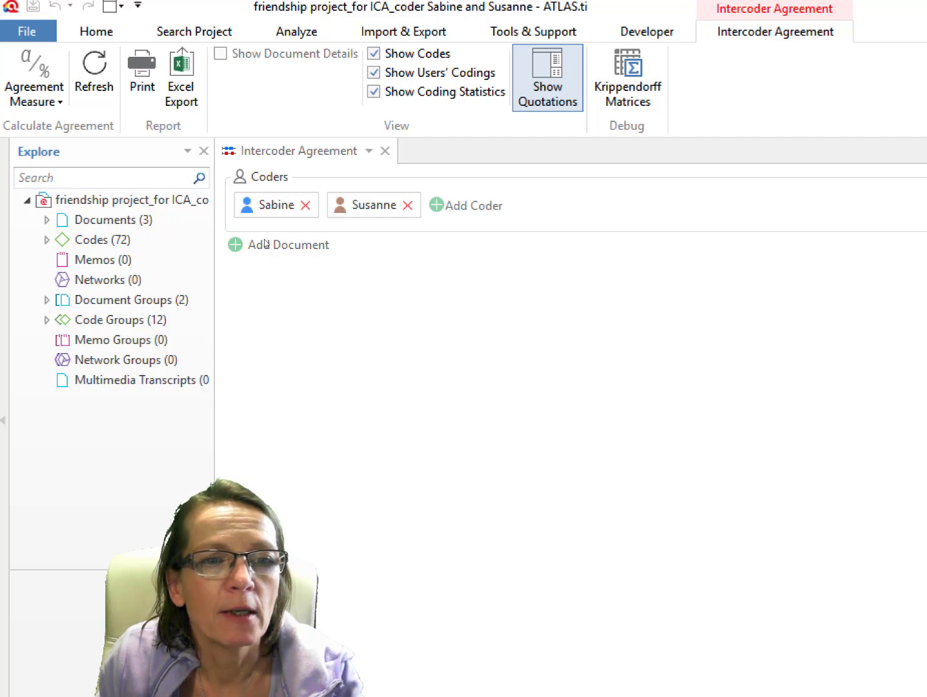
left_click(251, 366)
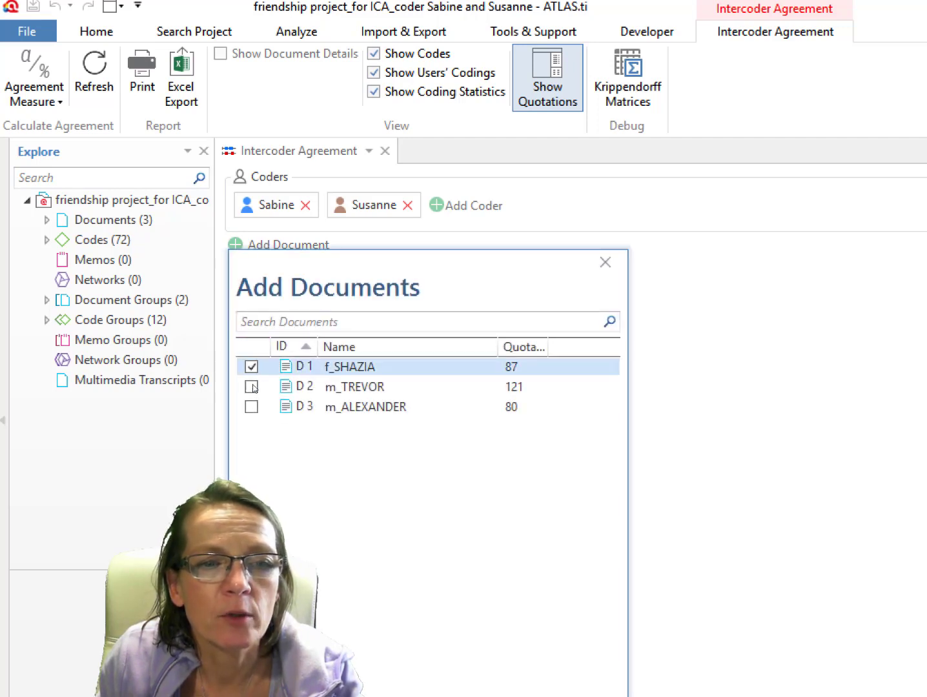
left_click(251, 386)
left_click(251, 406)
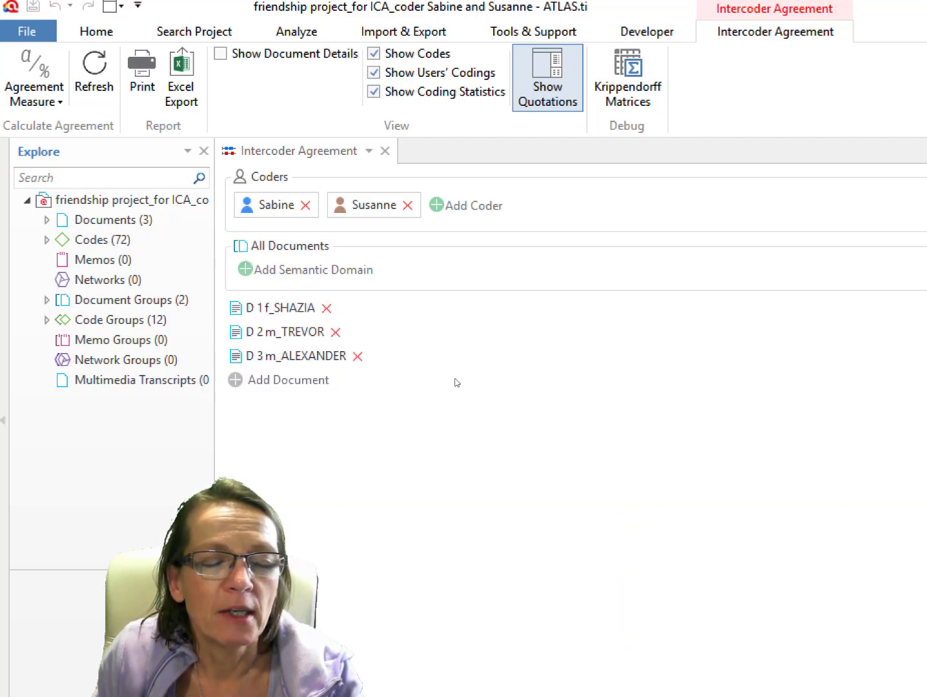
Examine the project's code groups and the codes within the activities group.
left_click(45, 320)
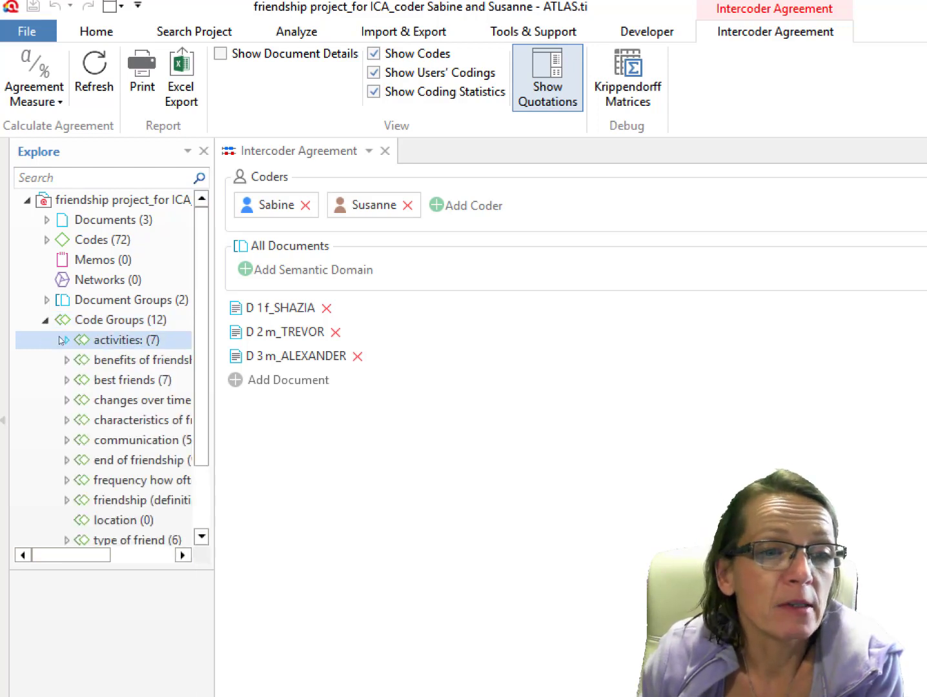
left_click(66, 340)
left_click_drag(210, 422, 348, 431)
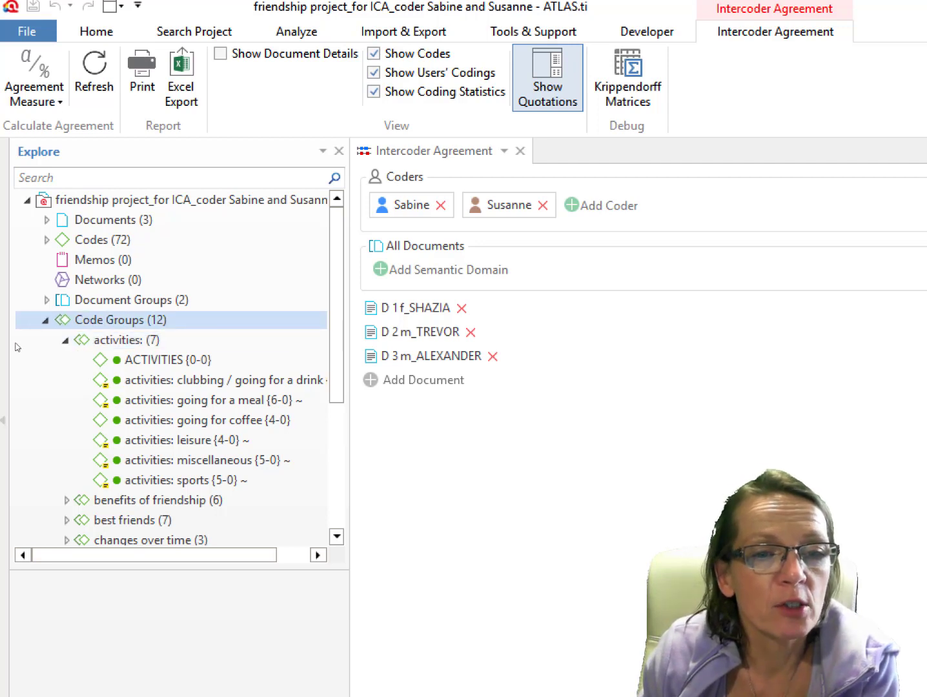
left_click(63, 340)
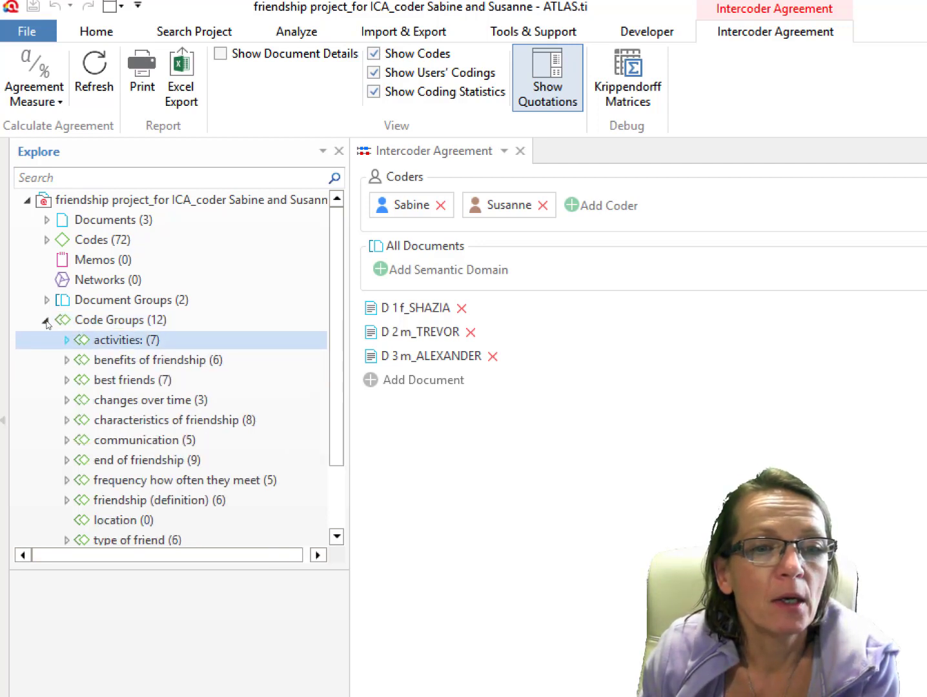
left_click(45, 320)
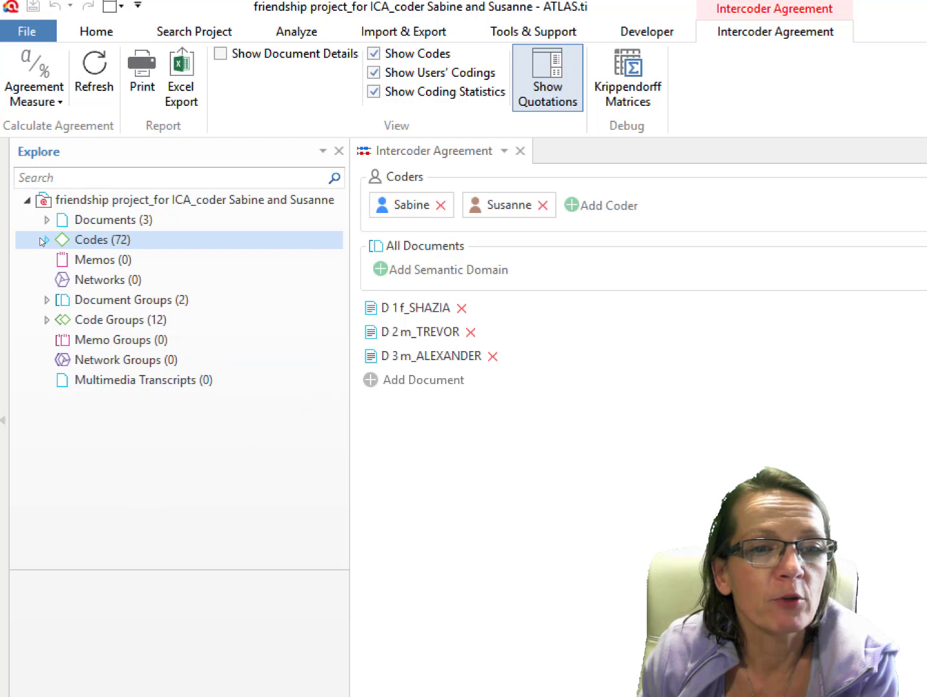
Create a semantic domain from the activities codes, from "clubbing / going for a drink" through "sports".
left_click(44, 241)
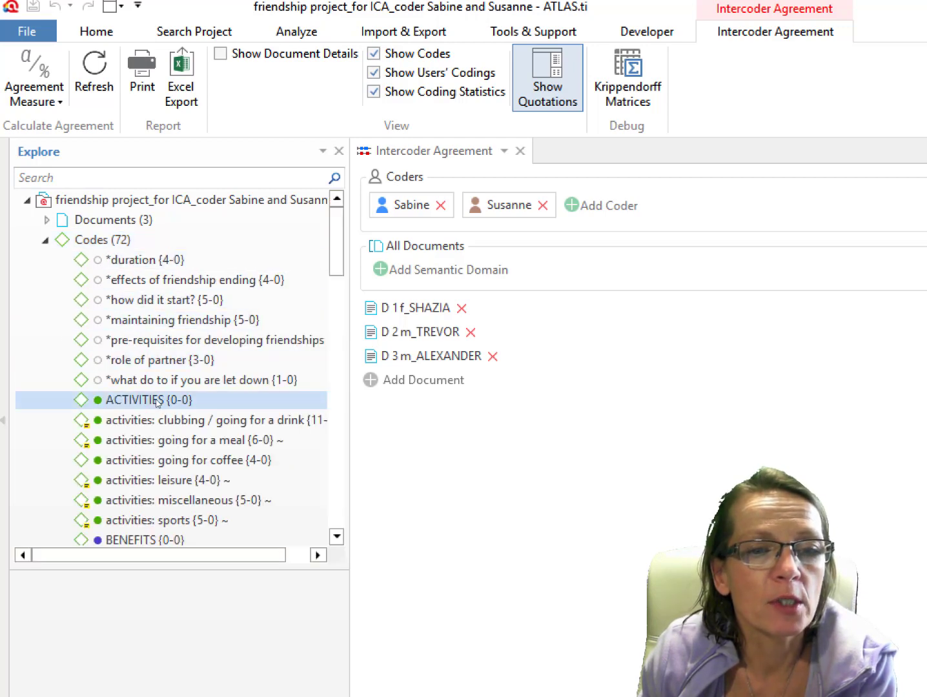
scroll(156, 402, "down", 2)
left_click(142, 324)
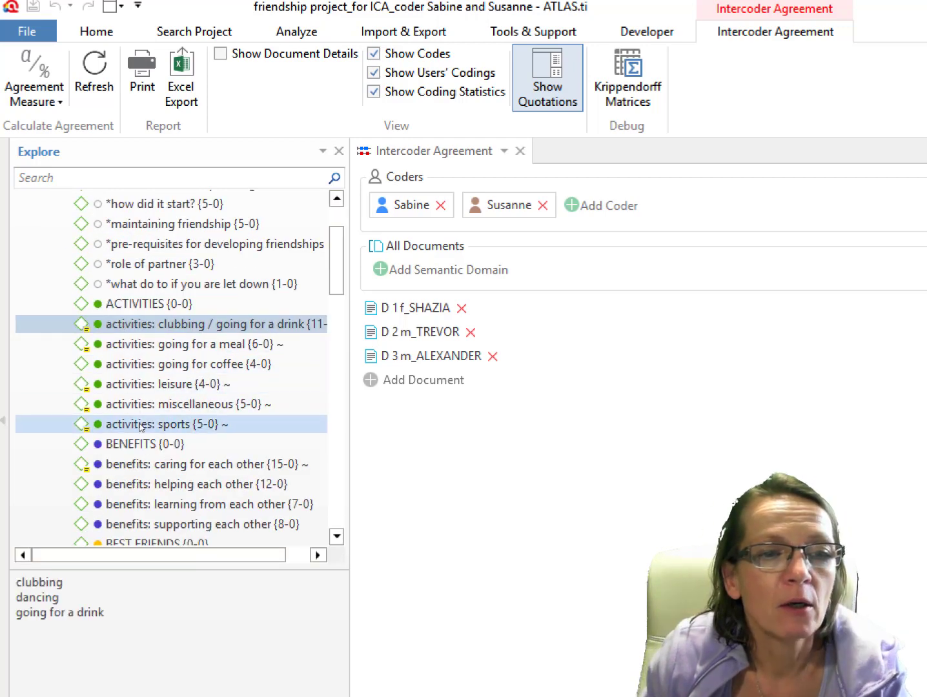
left_click(140, 426, "shift")
left_click_drag(444, 300, 502, 276)
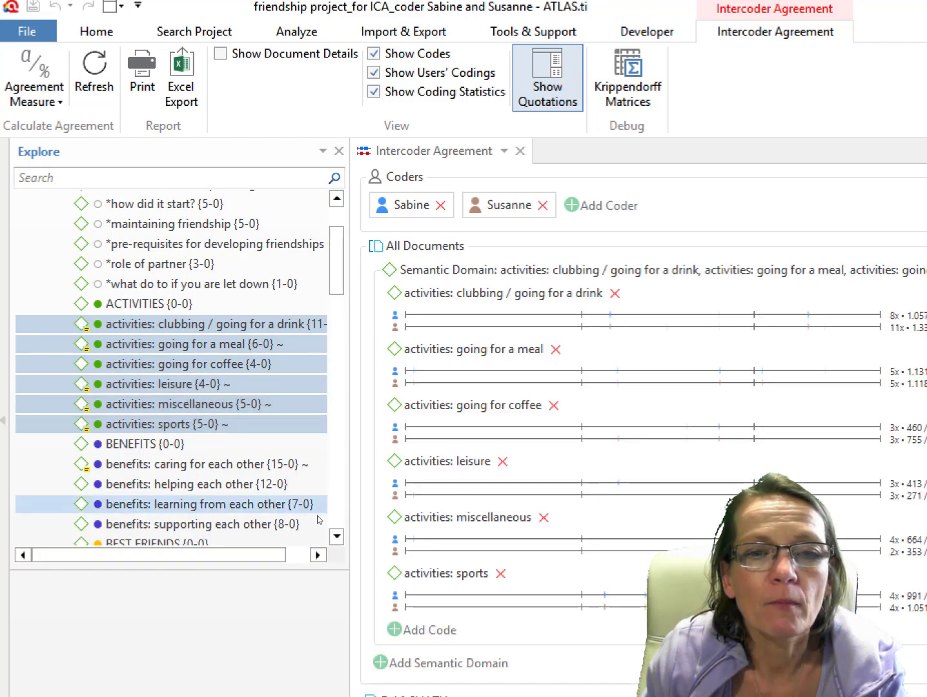
Add a second semantic domain with the benefits codes, from "caring for each other" through "supporting each other".
scroll(311, 529, "down", 4)
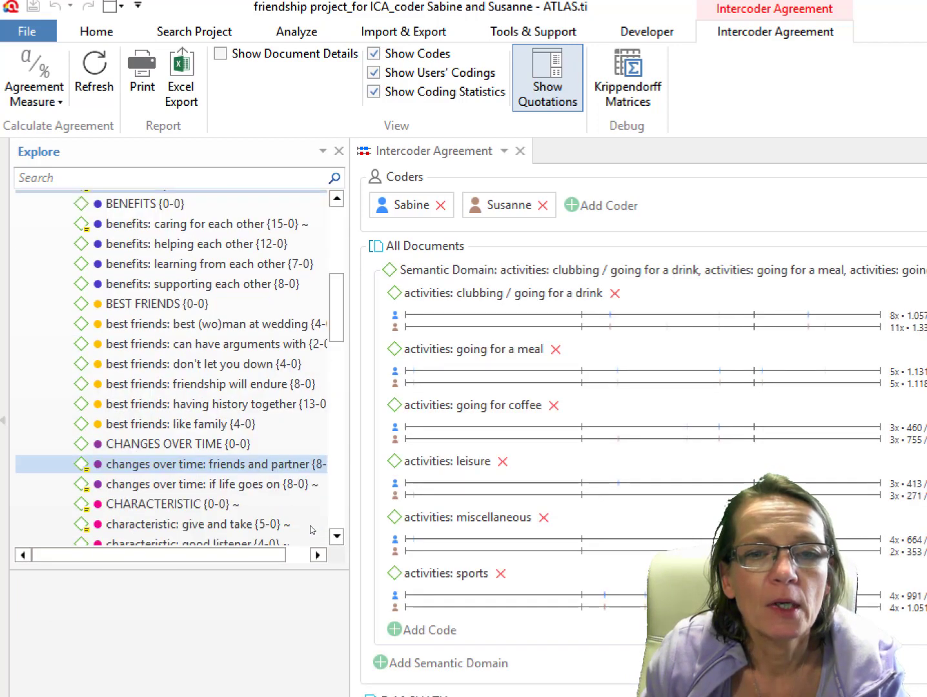
left_click(156, 225)
left_click(155, 284, "shift")
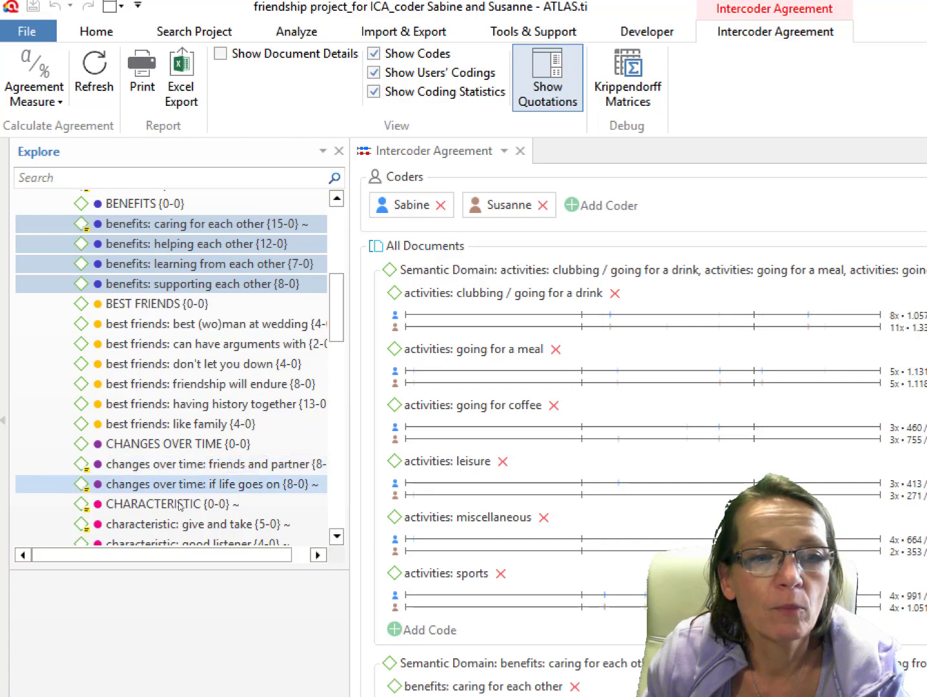
Add a third semantic domain with the characteristic codes, from "give and take" through "understanding".
left_click(179, 524)
scroll(183, 494, "down", 2)
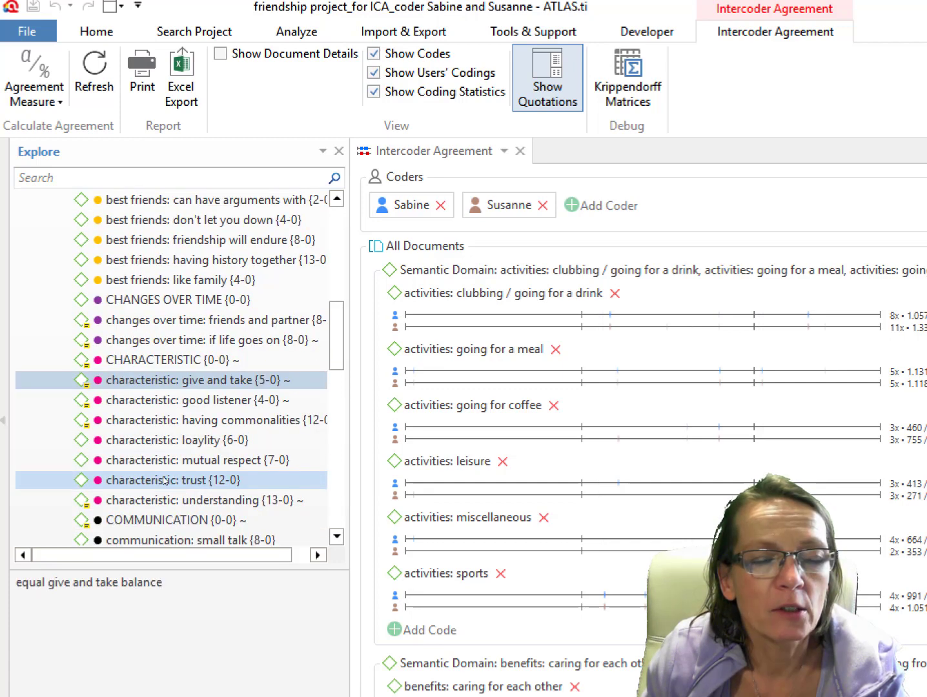
left_click(163, 500, "shift")
scroll(571, 554, "down", 4)
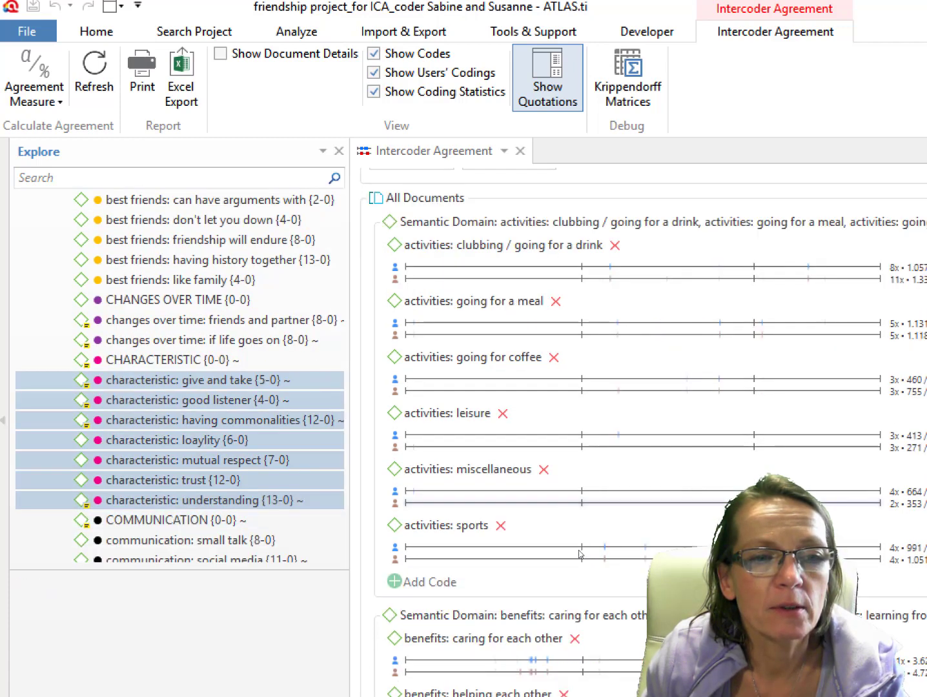
scroll(570, 554, "down", 3)
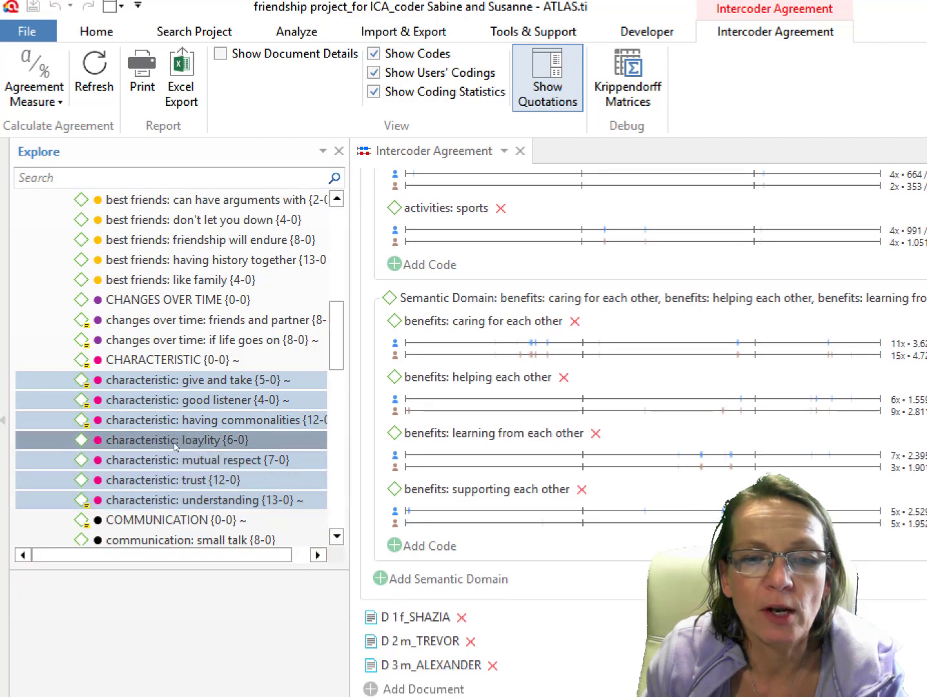
left_click_drag(178, 441, 495, 581)
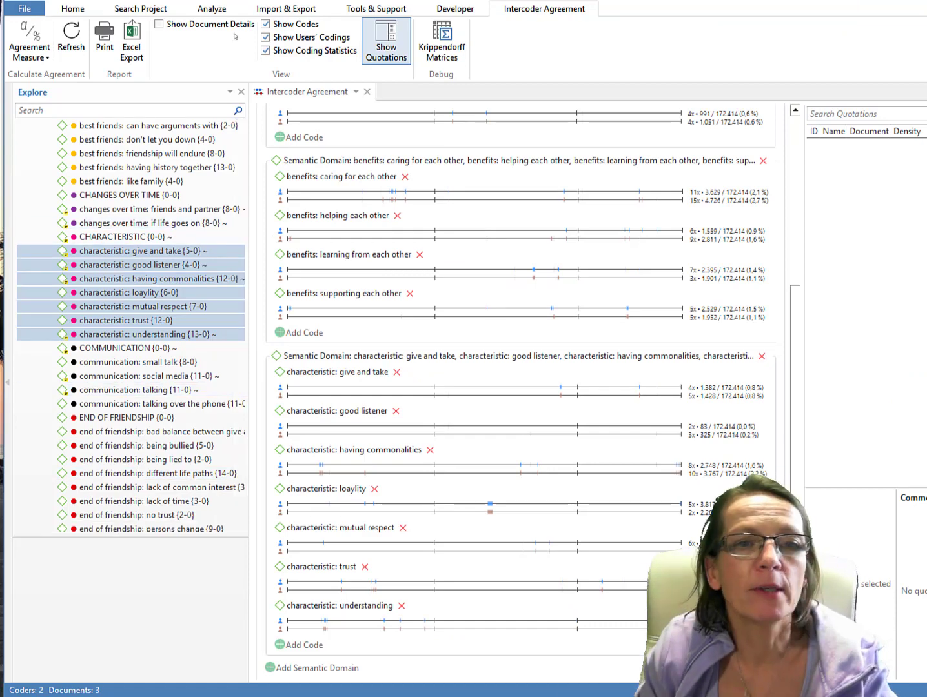
Close the project explorer and inspect the first coder's coded segments for "benefits: caring for each other".
left_click(240, 92)
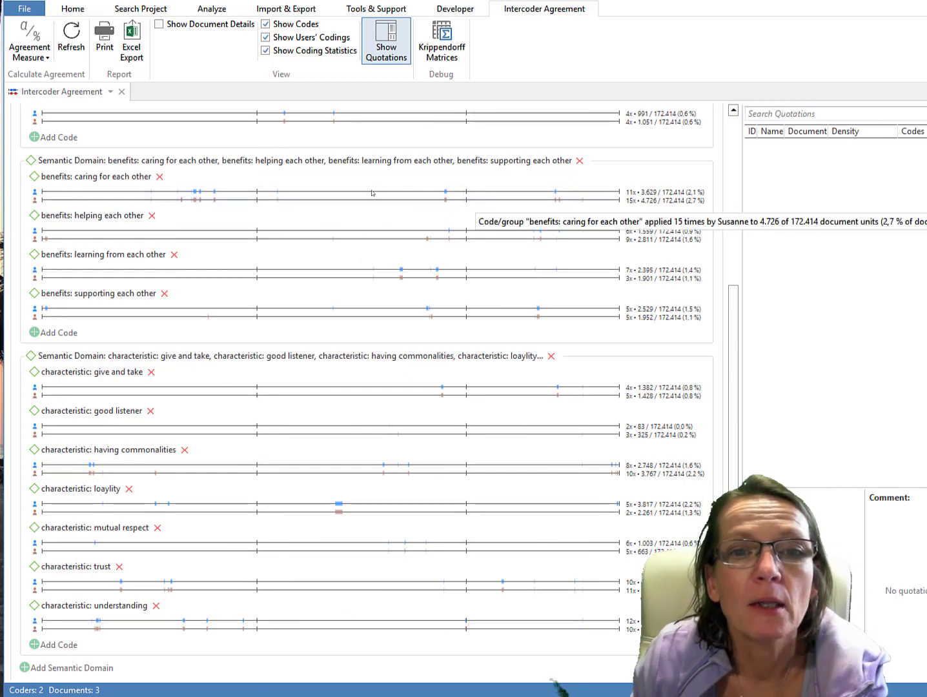
left_click(195, 192)
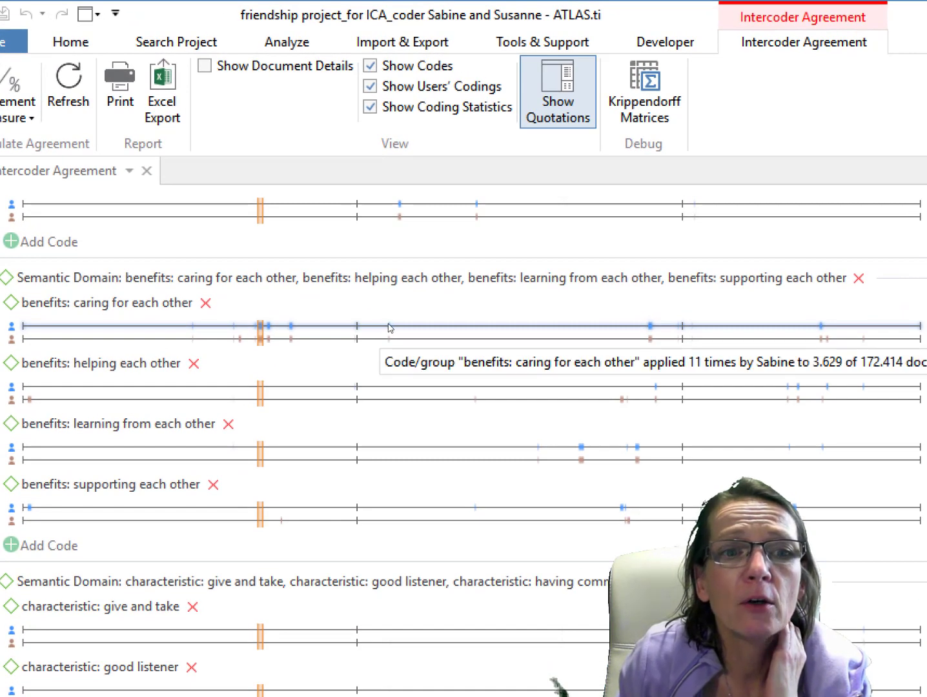
left_click(391, 329)
left_click(390, 329)
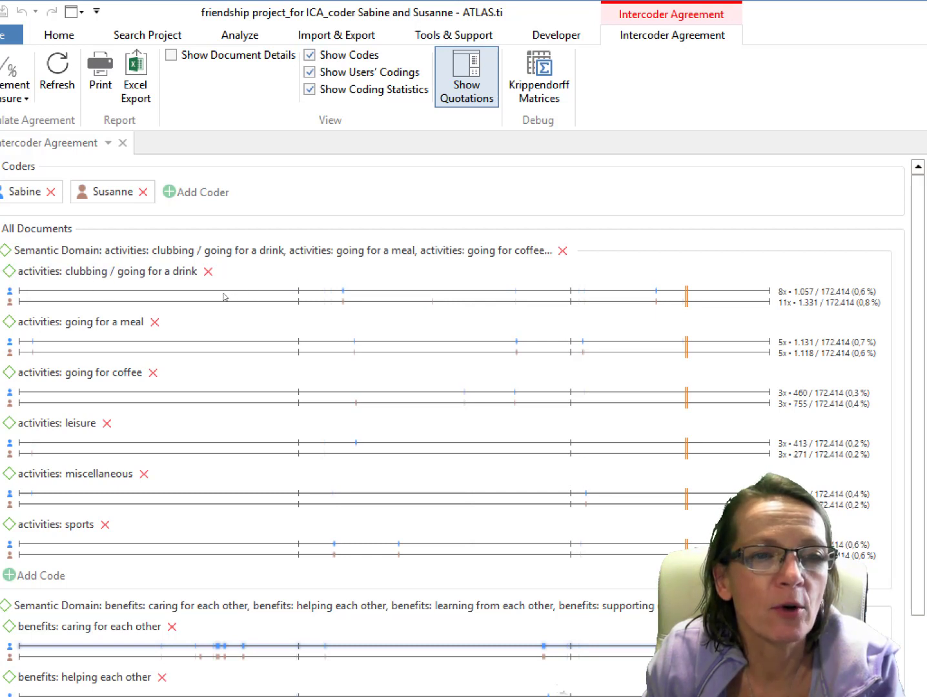
Compare both coders' quotations for "activities: clubbing / going for a drink", widening the ID column of the quotation list.
mouse_move(224, 297)
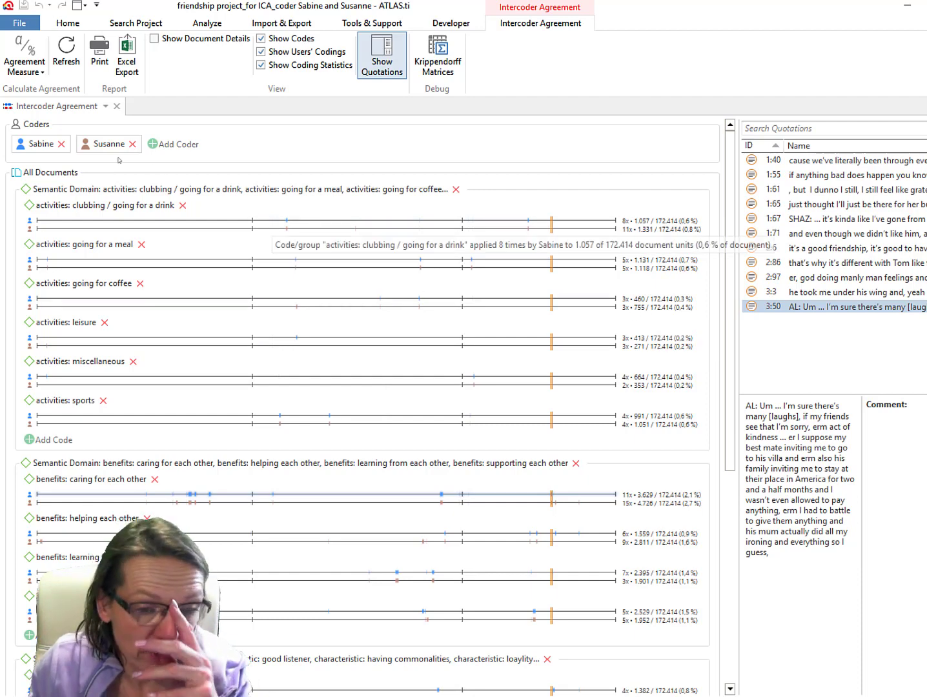
left_click(102, 222)
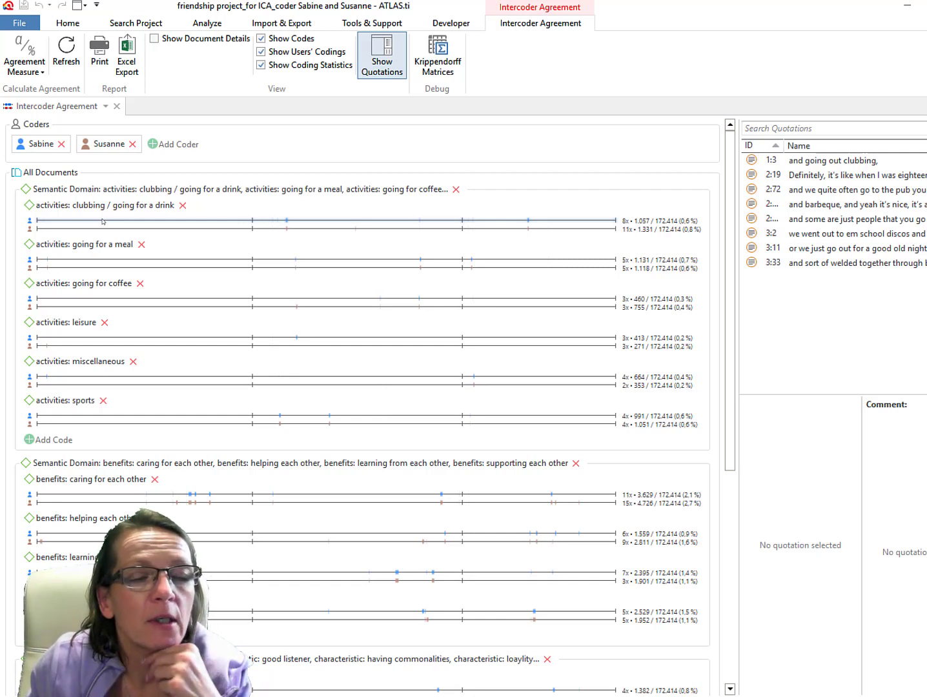
left_click(105, 229)
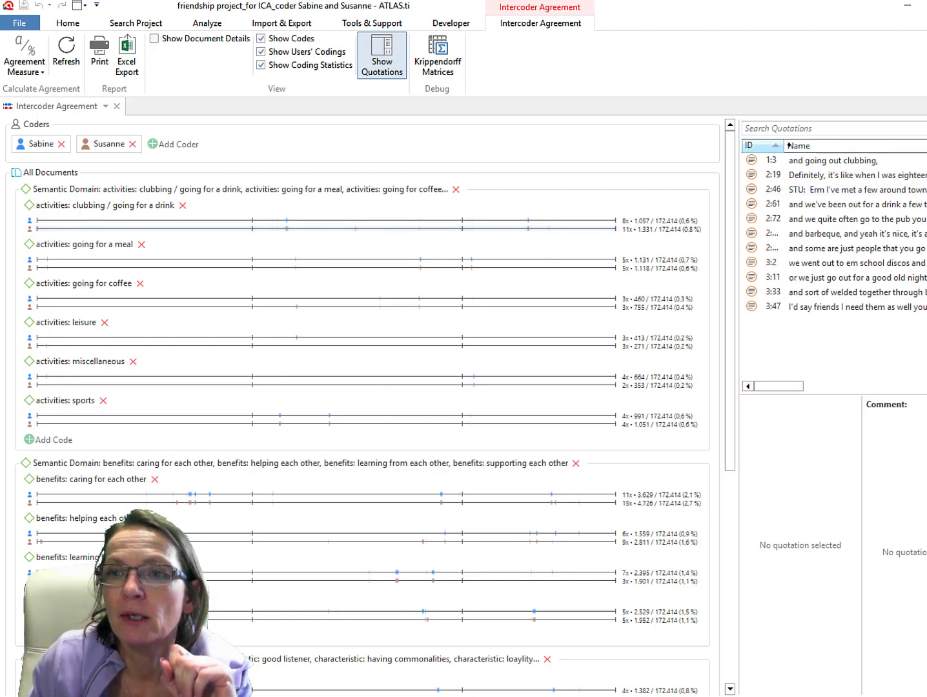
left_click_drag(788, 146, 799, 145)
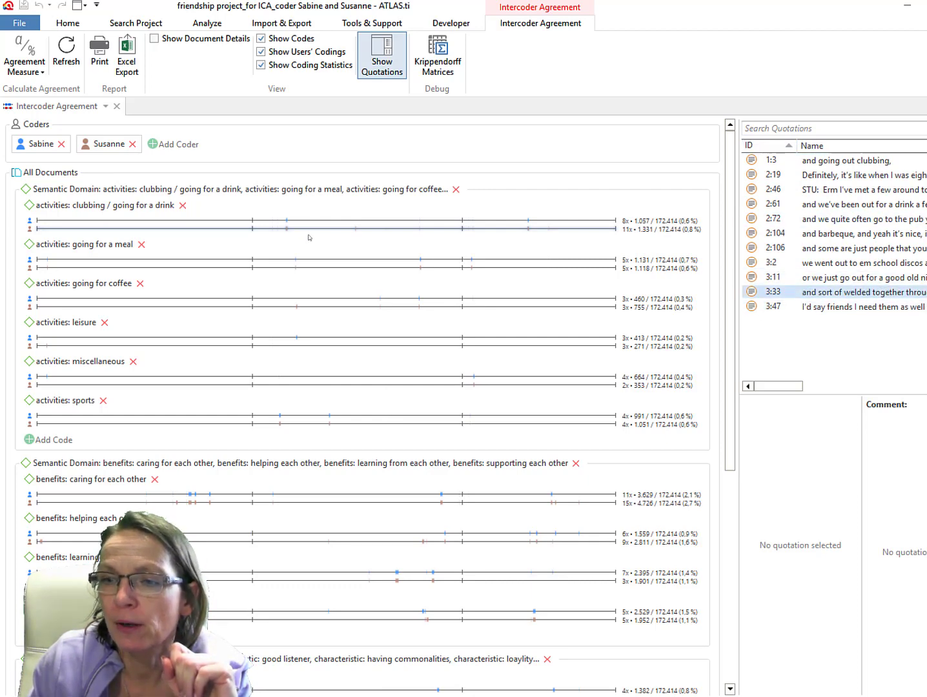
Calculate Krippendorff's c-Alpha-binary and review the coefficients of all semantic domains and the overall analysis.
left_click(54, 73)
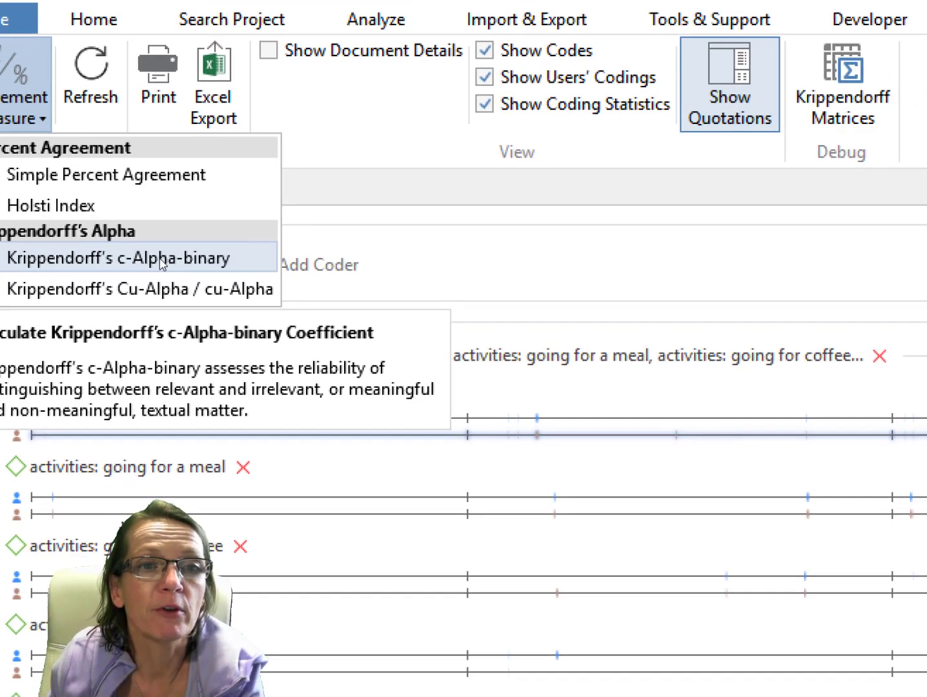
left_click(205, 287)
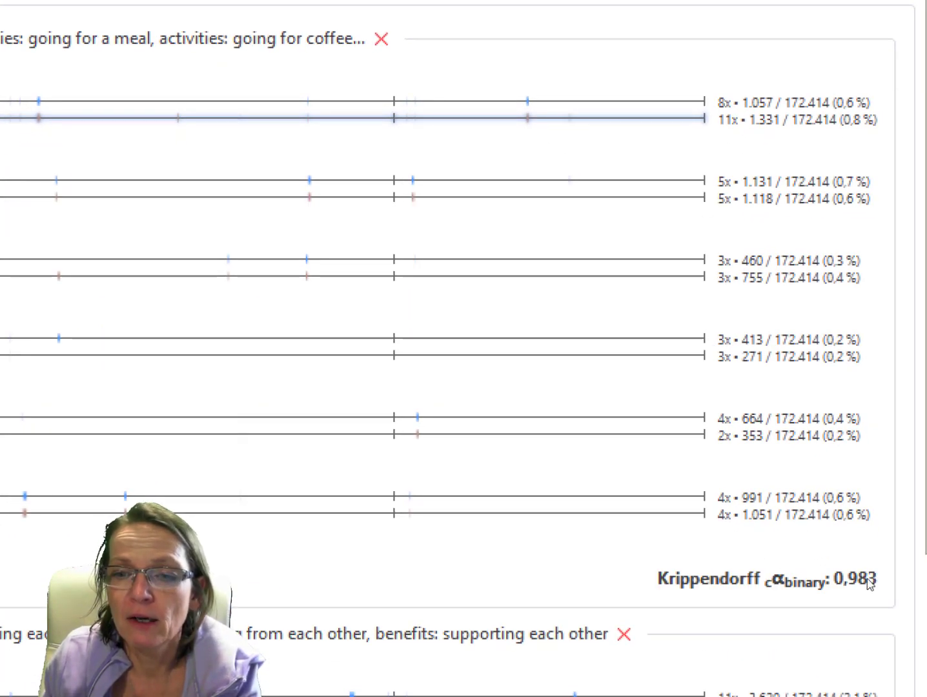
scroll(808, 634, "down", 7)
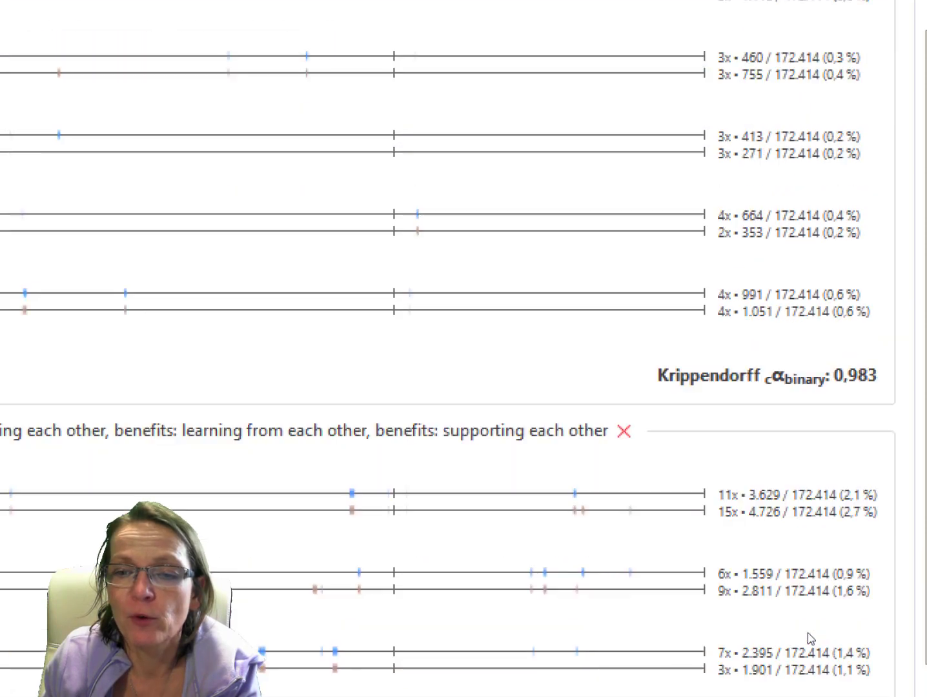
scroll(811, 640, "down", 10)
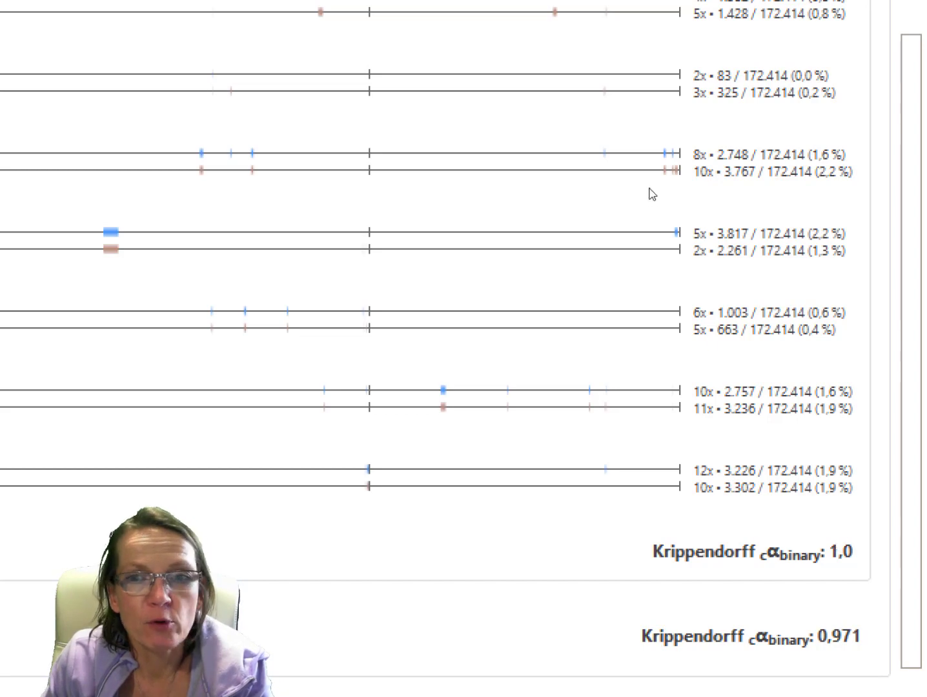
scroll(452, 349, "up", 8)
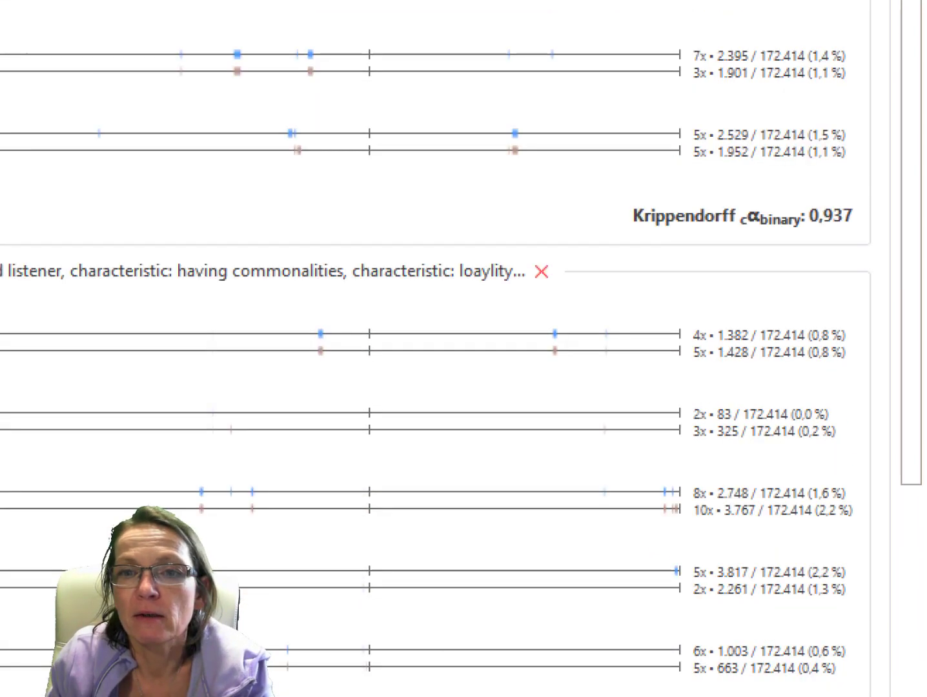
scroll(452, 348, "up", 4)
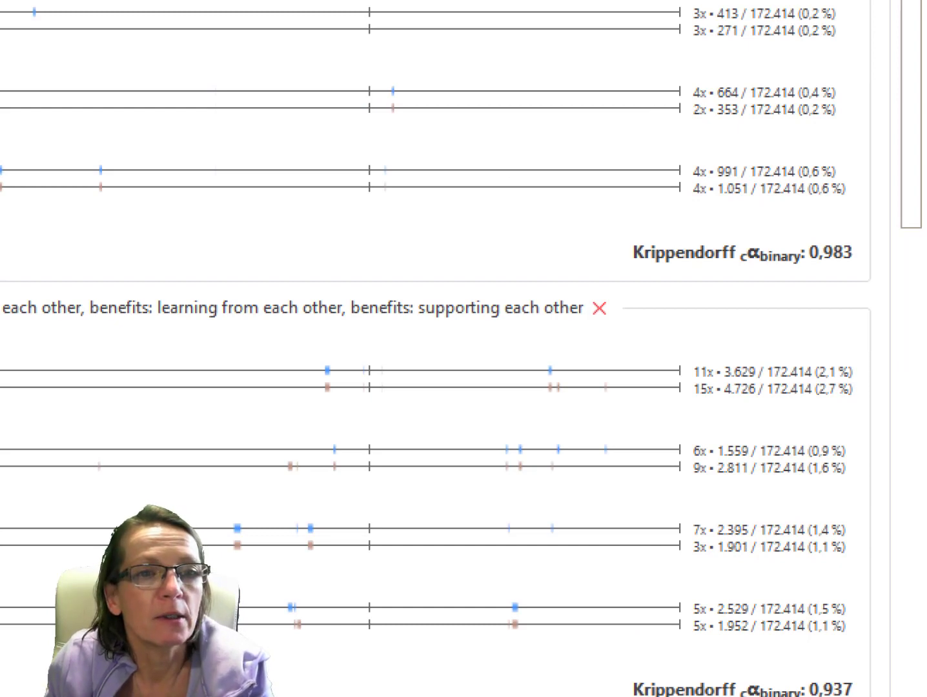
scroll(452, 388, "up", 10)
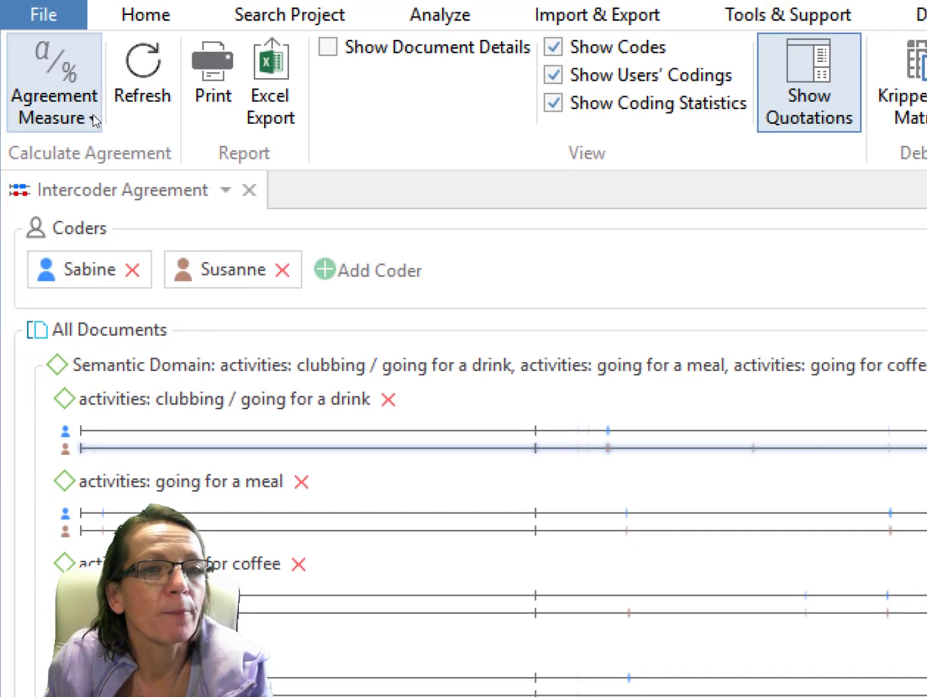
Switch the agreement measure to Krippendorff's Cu-Alpha / cu-Alpha and review the coefficients for each semantic domain and overall.
left_click(95, 120)
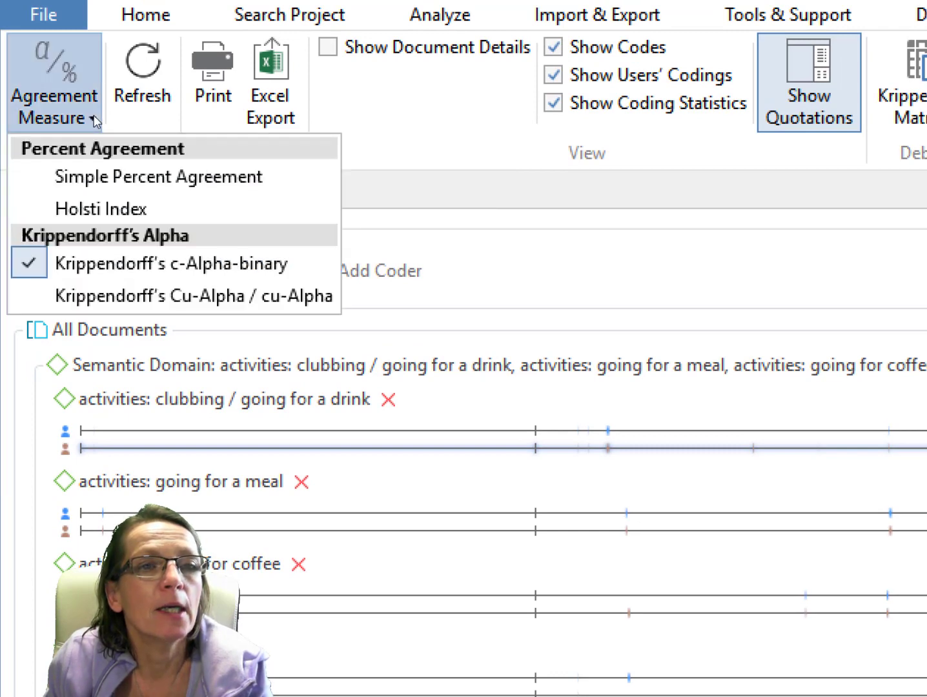
left_click(111, 296)
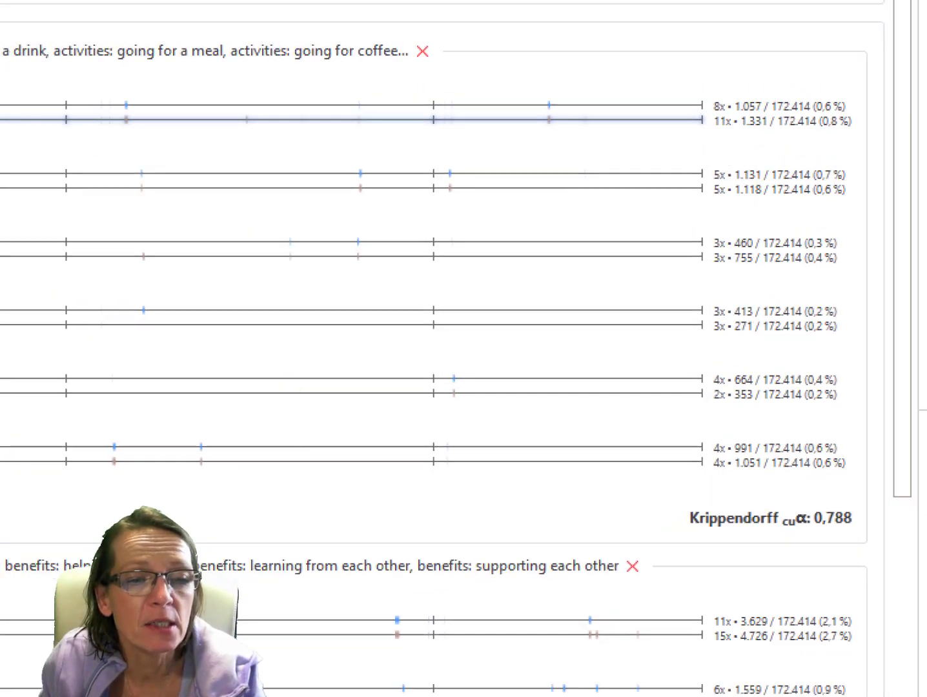
scroll(177, 439, "down", 3)
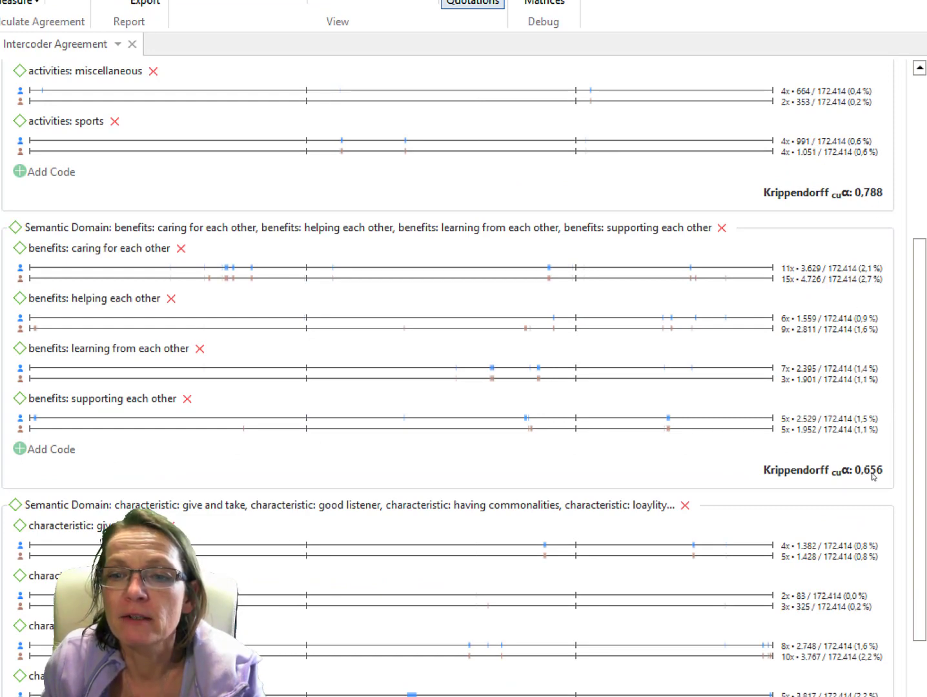
scroll(873, 477, "down", 3)
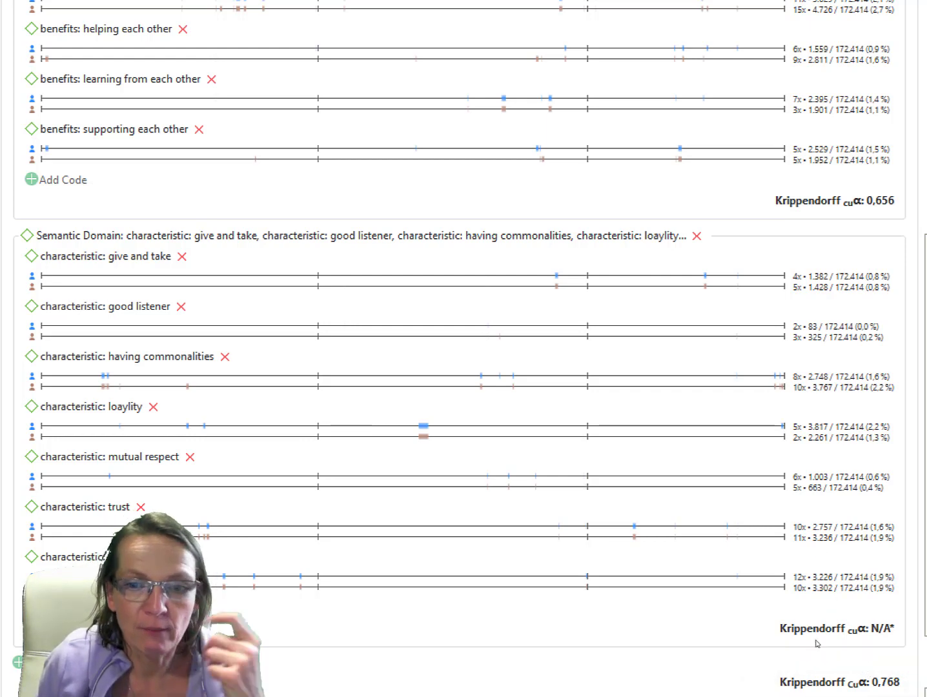
scroll(789, 580, "up", 3)
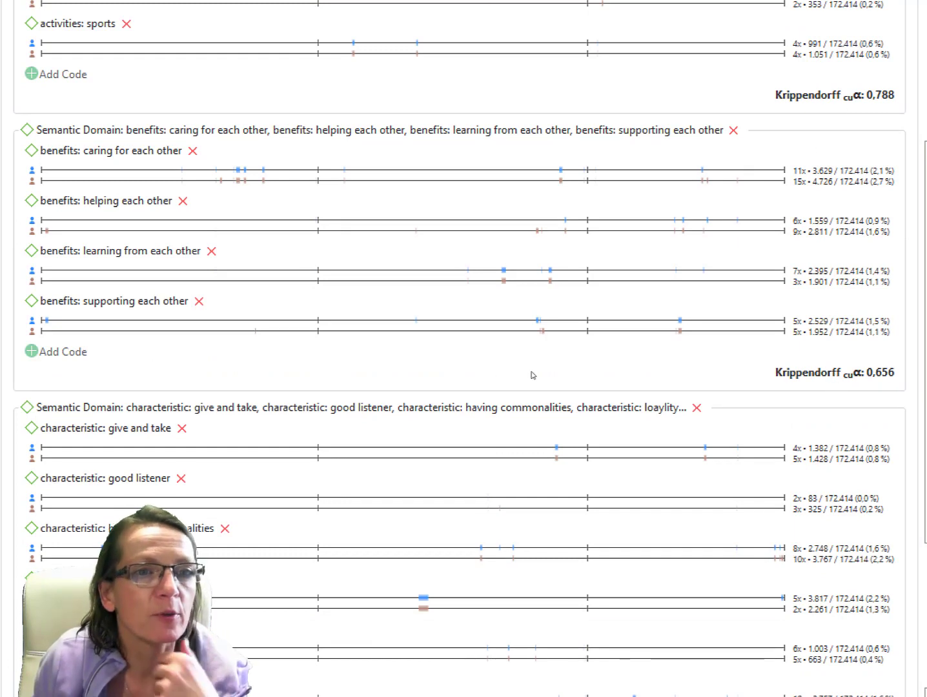
scroll(431, 385, "down", 5)
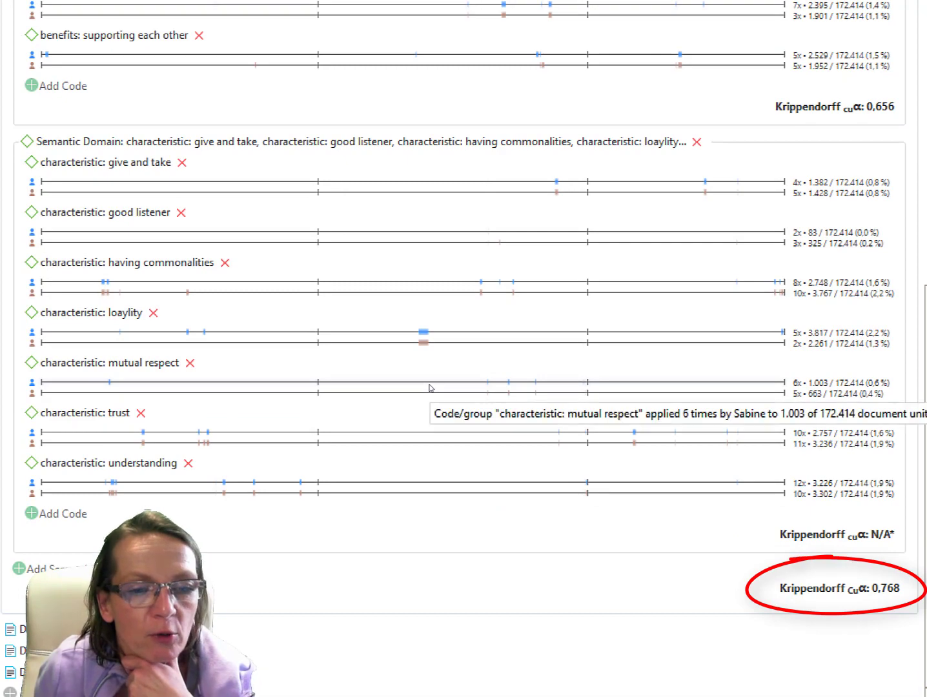
scroll(430, 388, "up", 10)
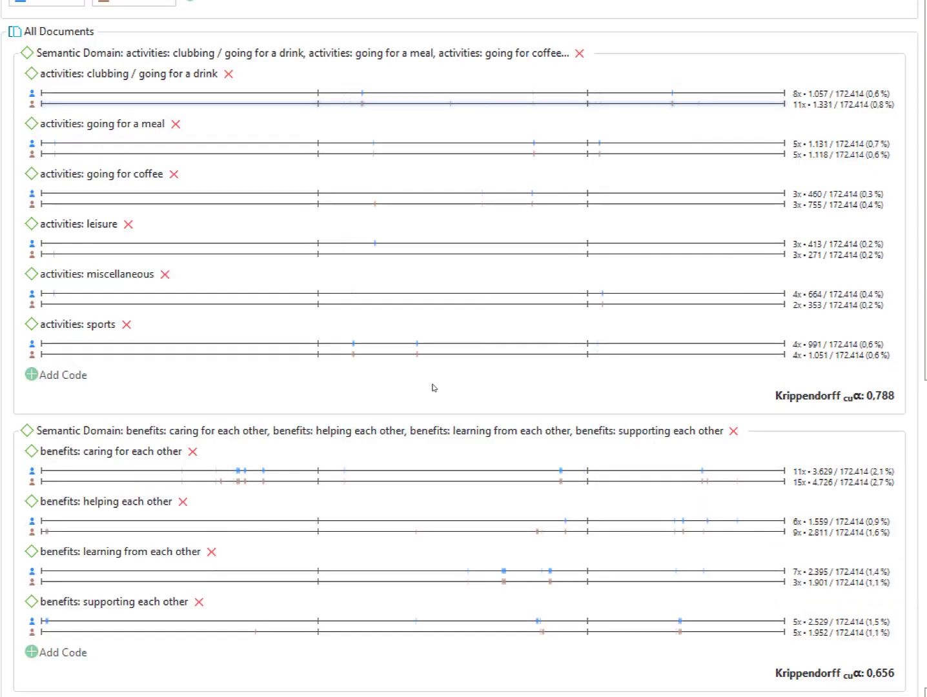
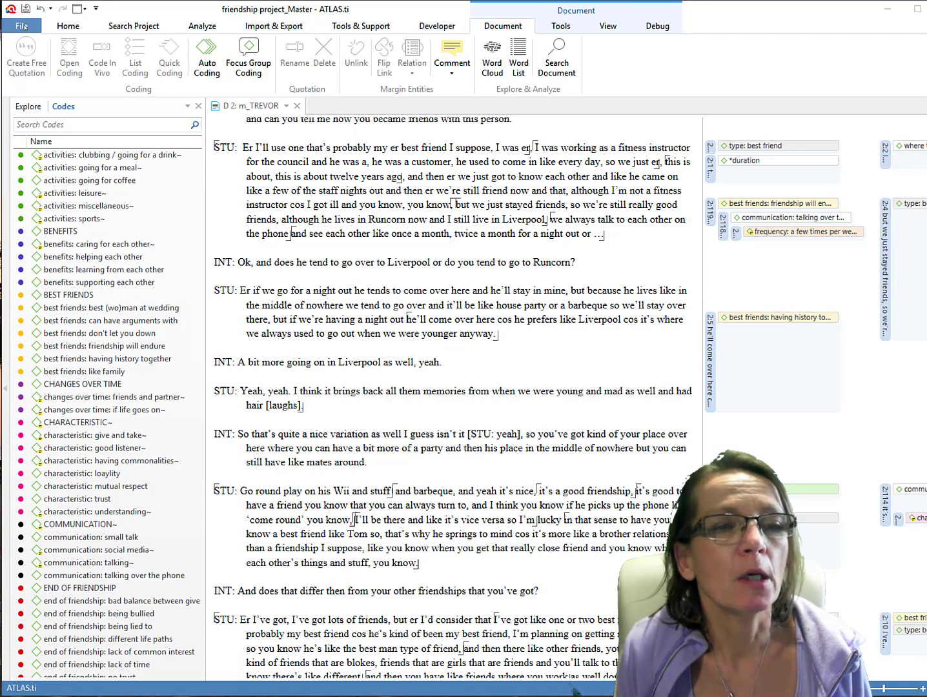
Create a snapshot of the master project named "friendship project_for ICA".
left_click(21, 27)
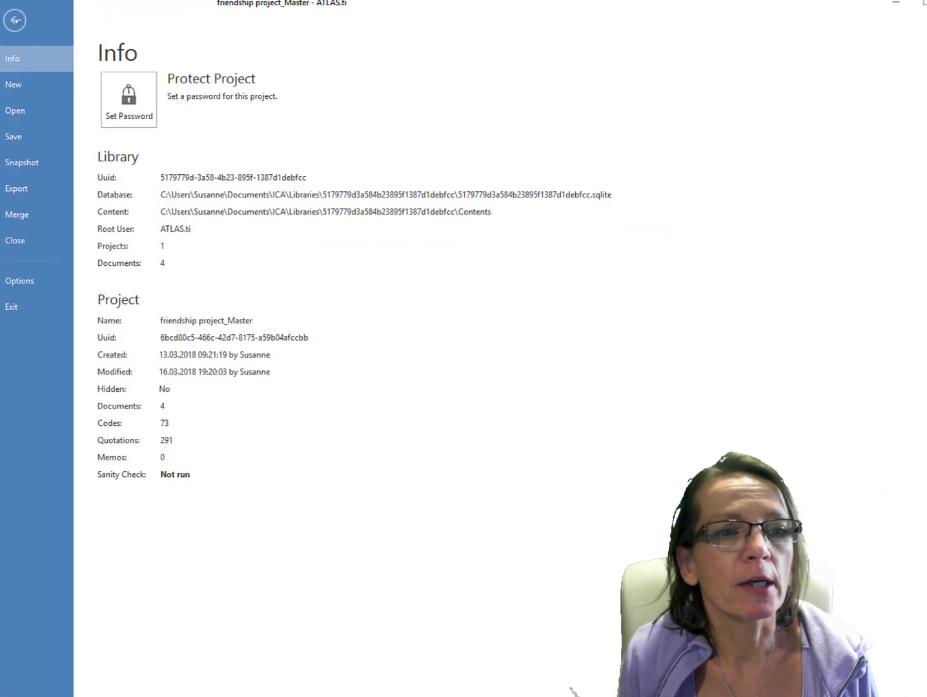
left_click(26, 162)
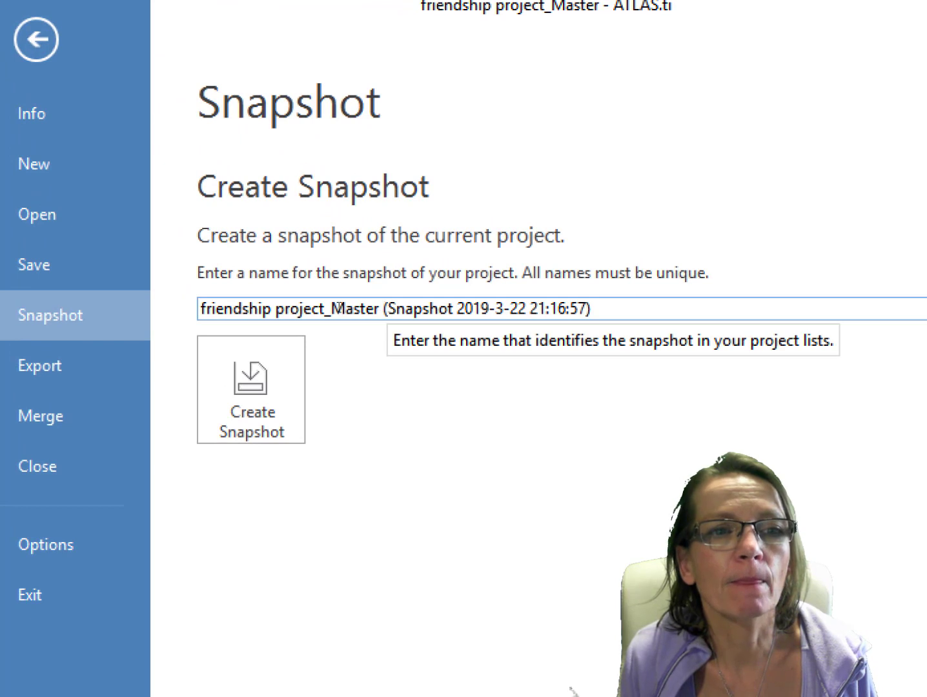
left_click_drag(333, 308, 632, 307)
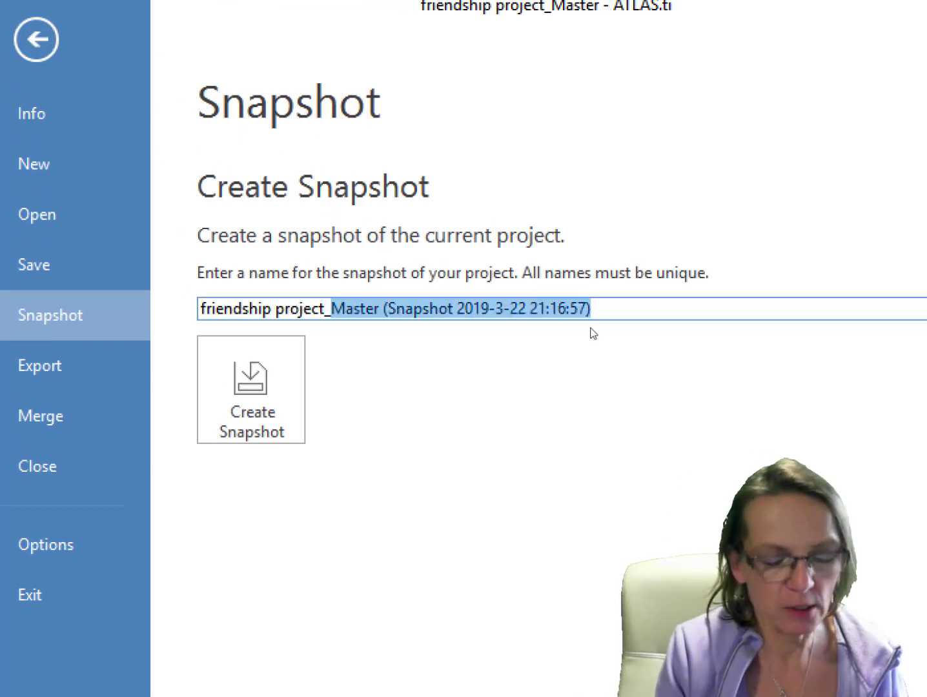
type("for ")
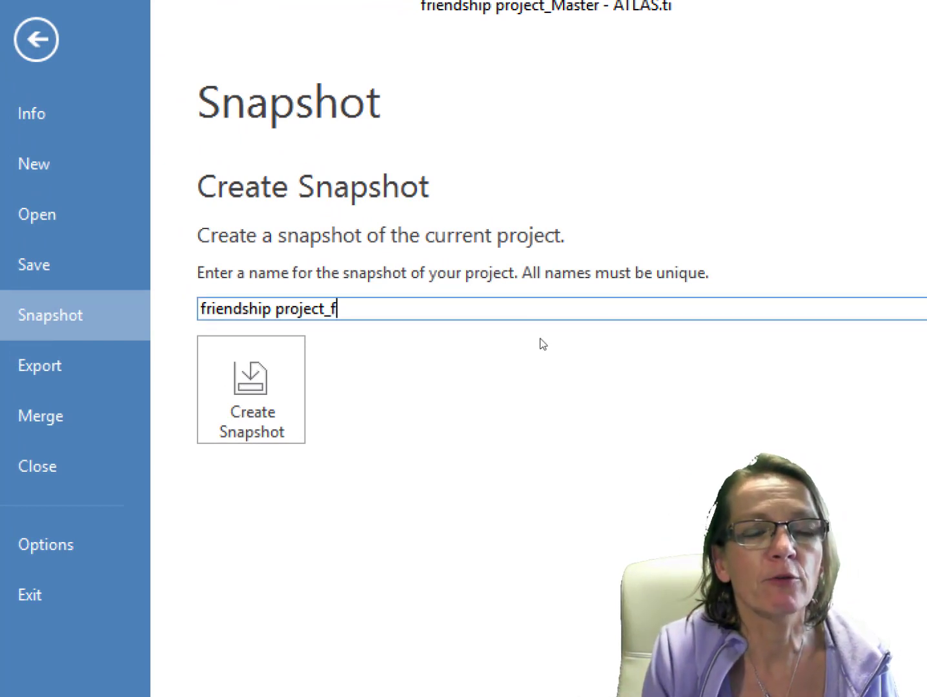
type("ICA")
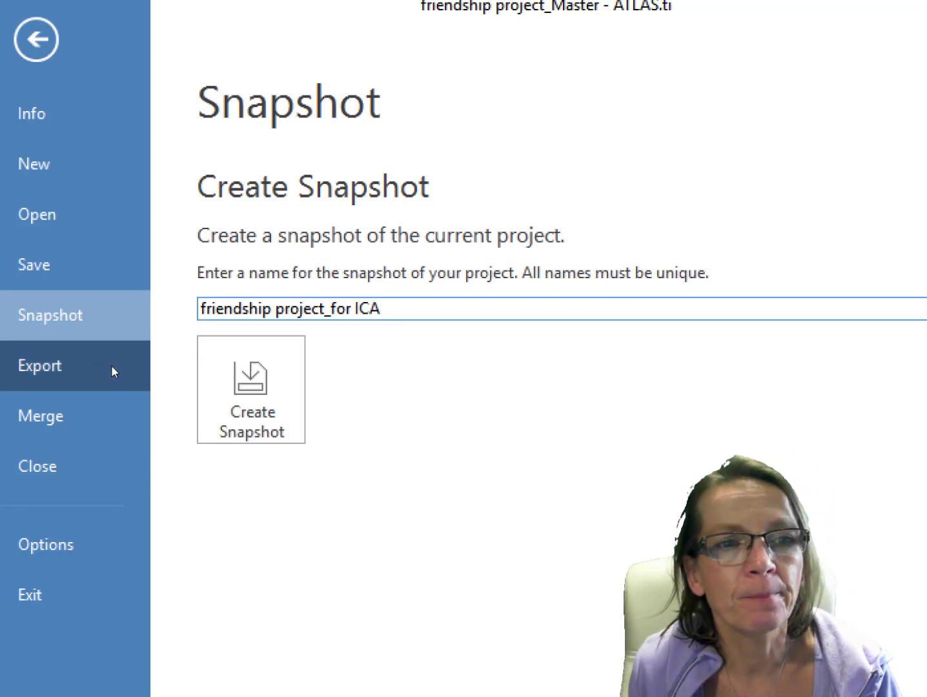
left_click(251, 390)
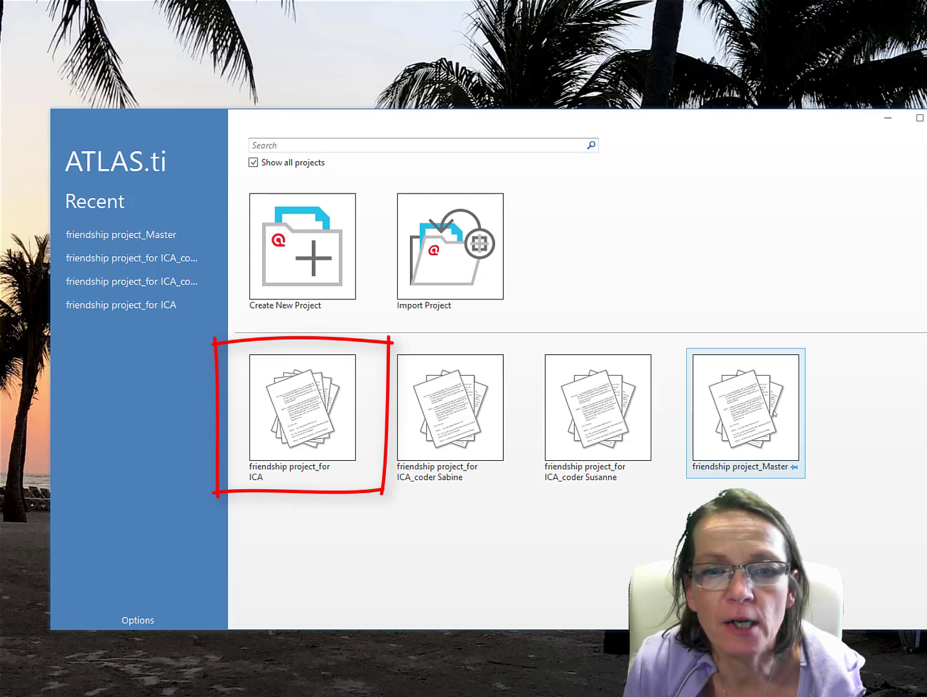
Open the "friendship project_for ICA" project and delete document D 4 from it.
mouse_move(784, 413)
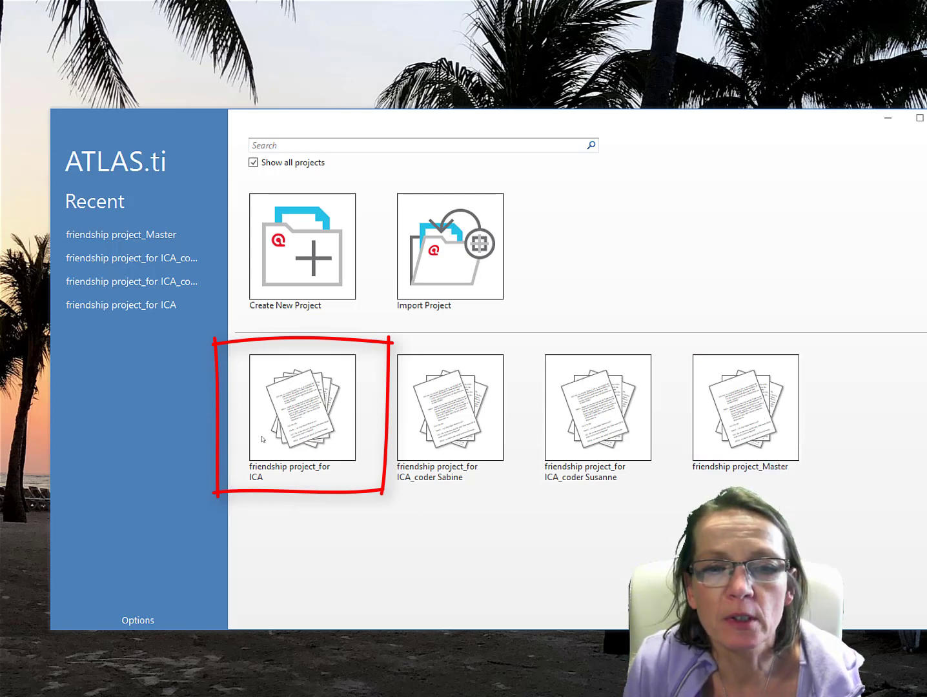
left_click(290, 414)
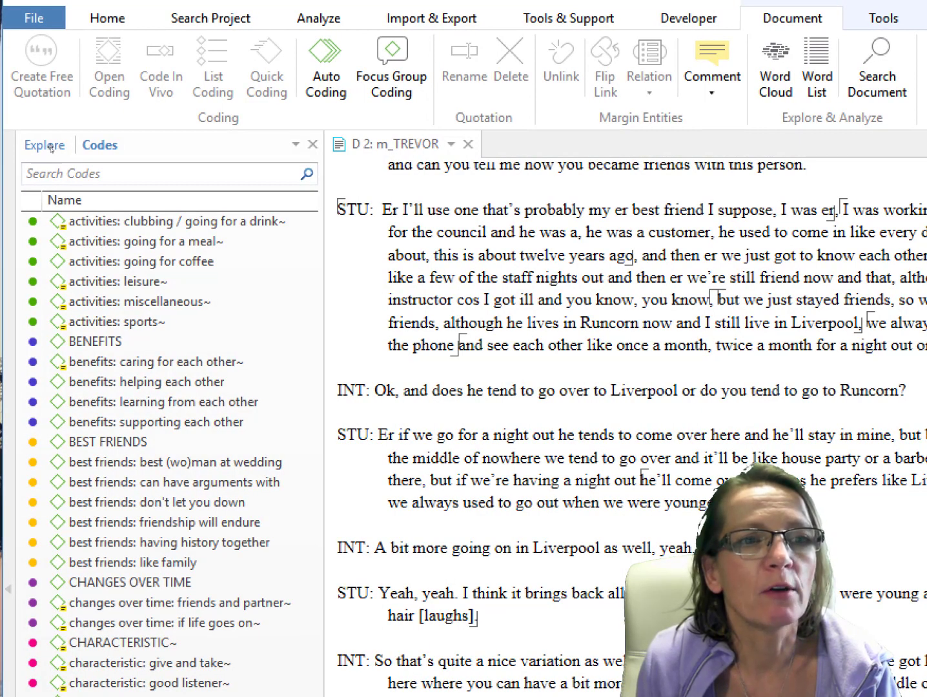
left_click(51, 147)
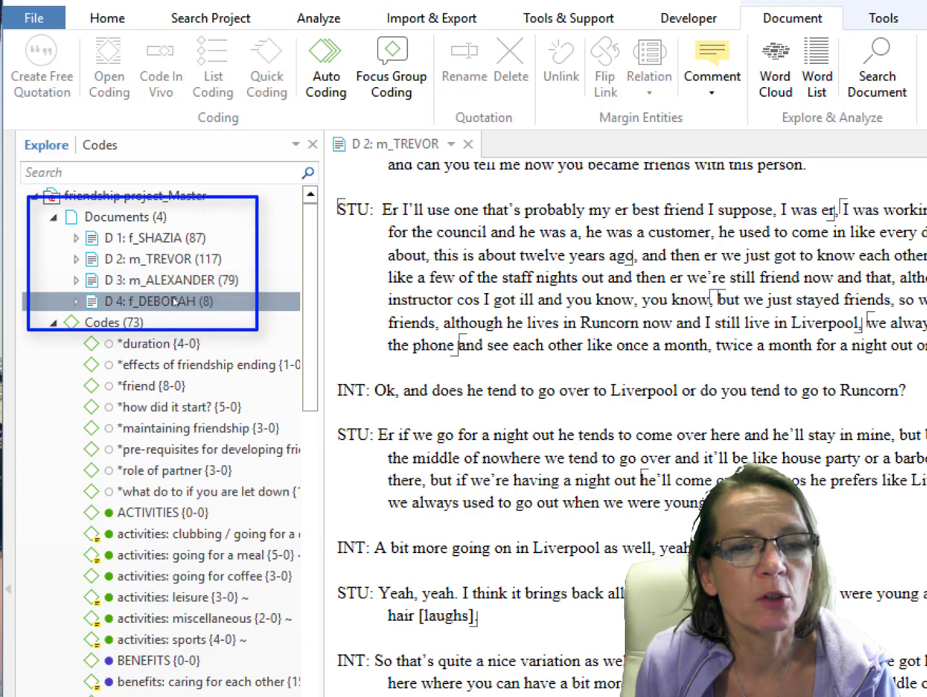
right_click(175, 301)
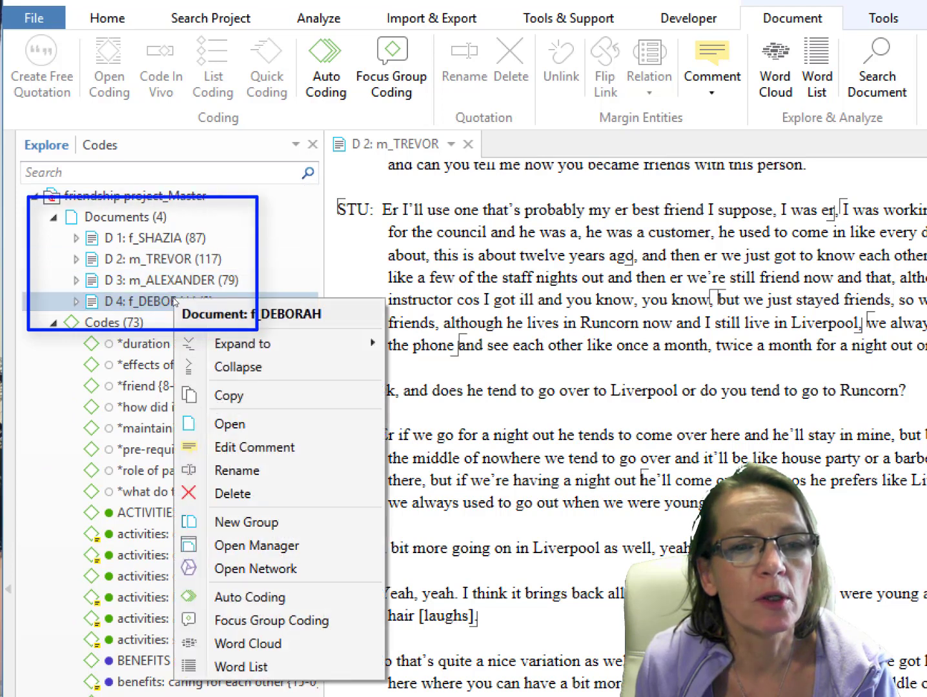
key("Escape")
key("Delete")
left_click(223, 493)
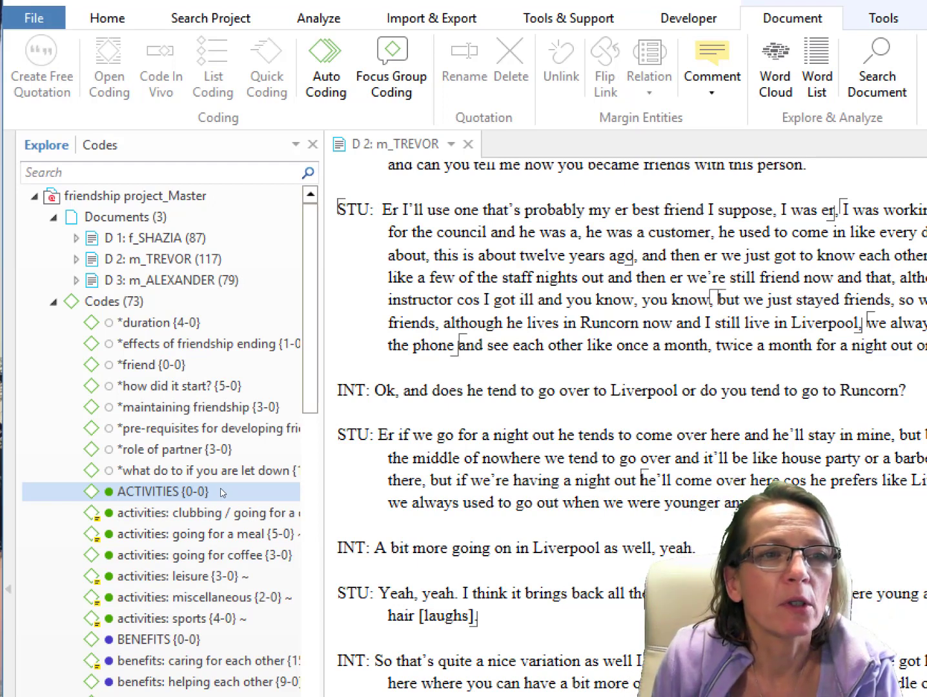
Remove the codings from all three documents, D 1 to D 3, in the Document Manager and close the manager.
left_click(128, 202)
left_click(123, 220)
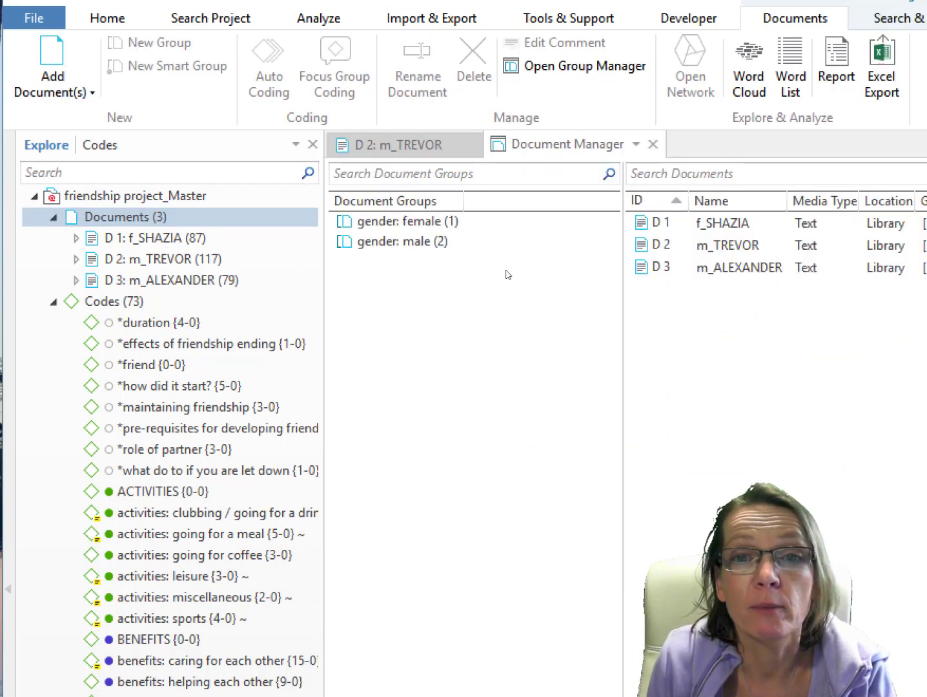
left_click(665, 228)
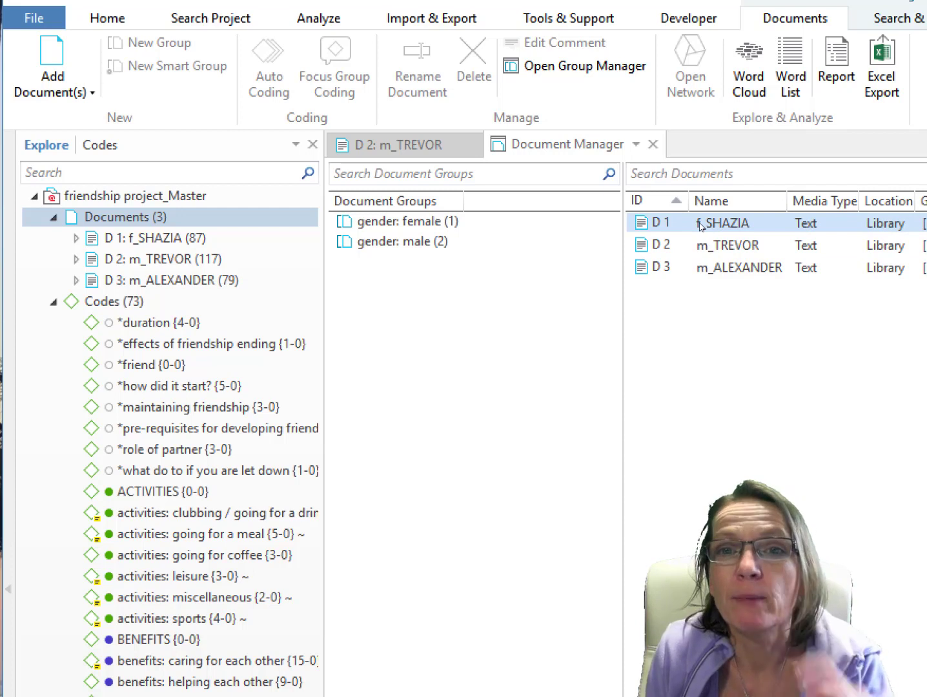
left_click(703, 224)
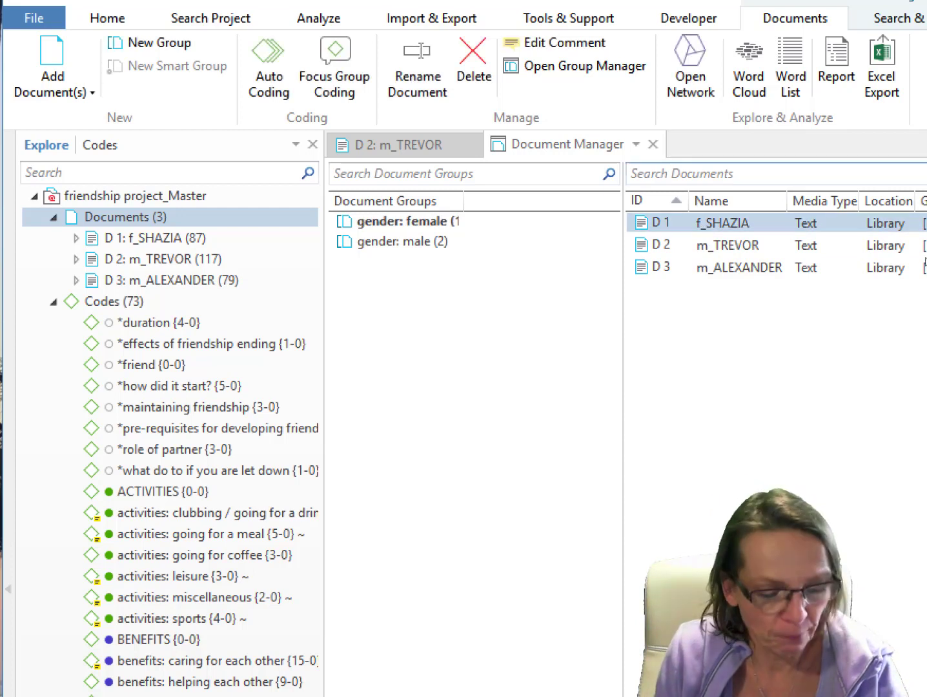
left_click(923, 269, "shift")
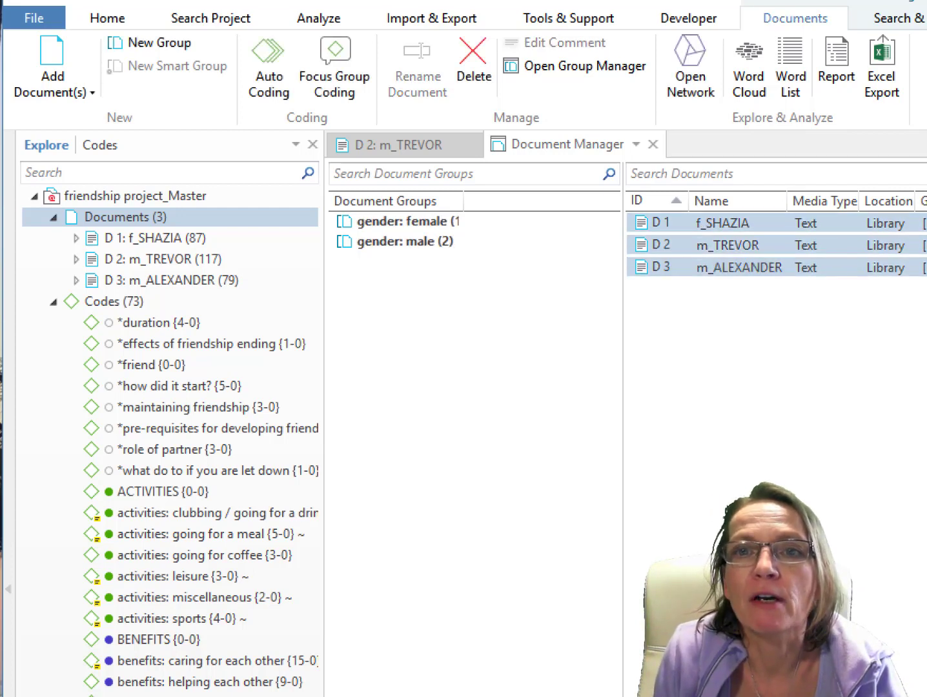
left_click(926, 18)
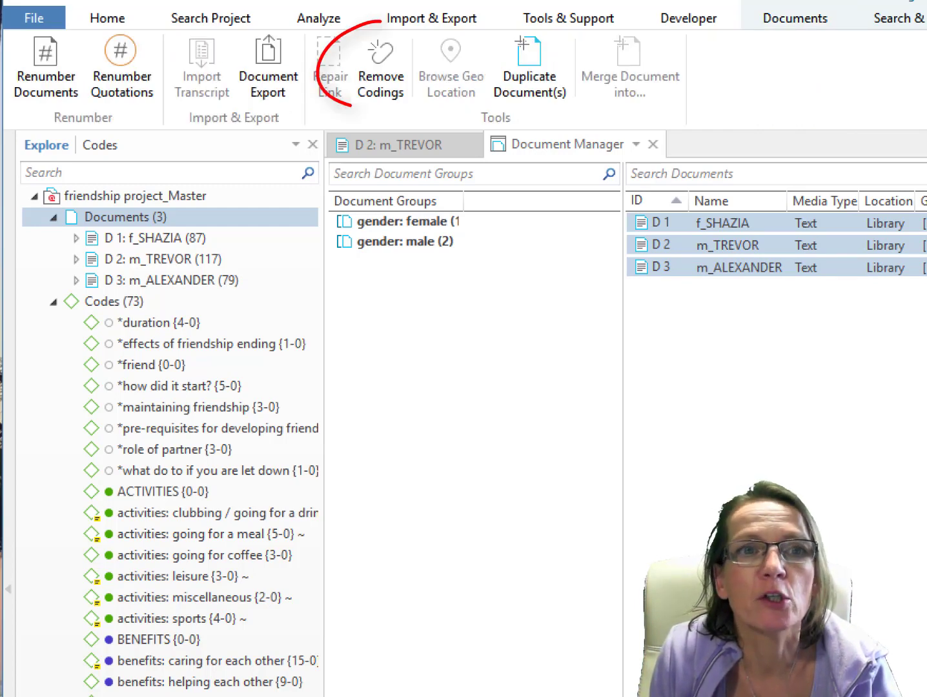
left_click(387, 53)
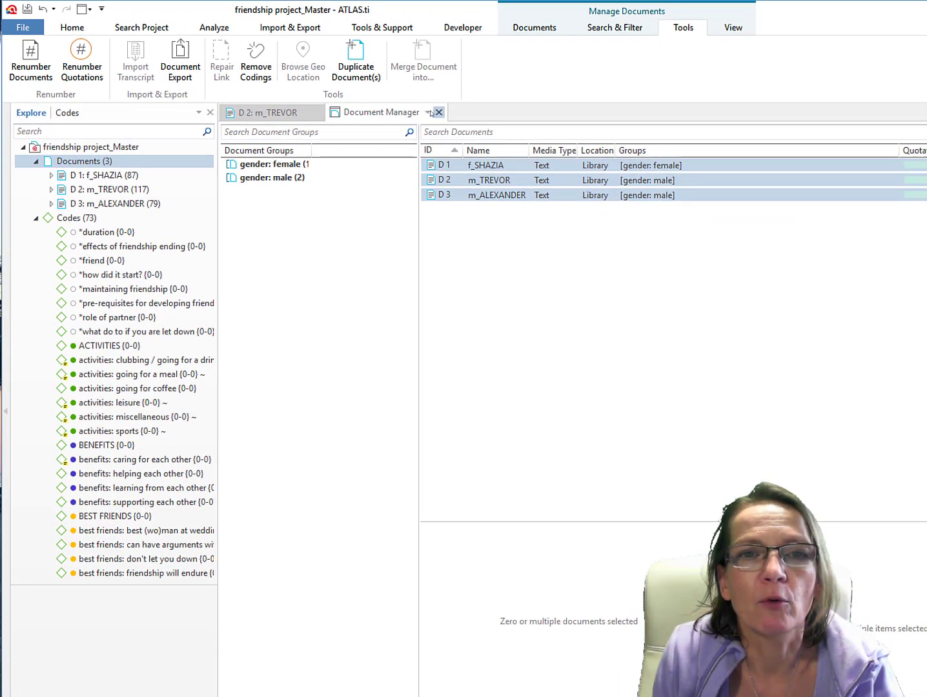
left_click(436, 113)
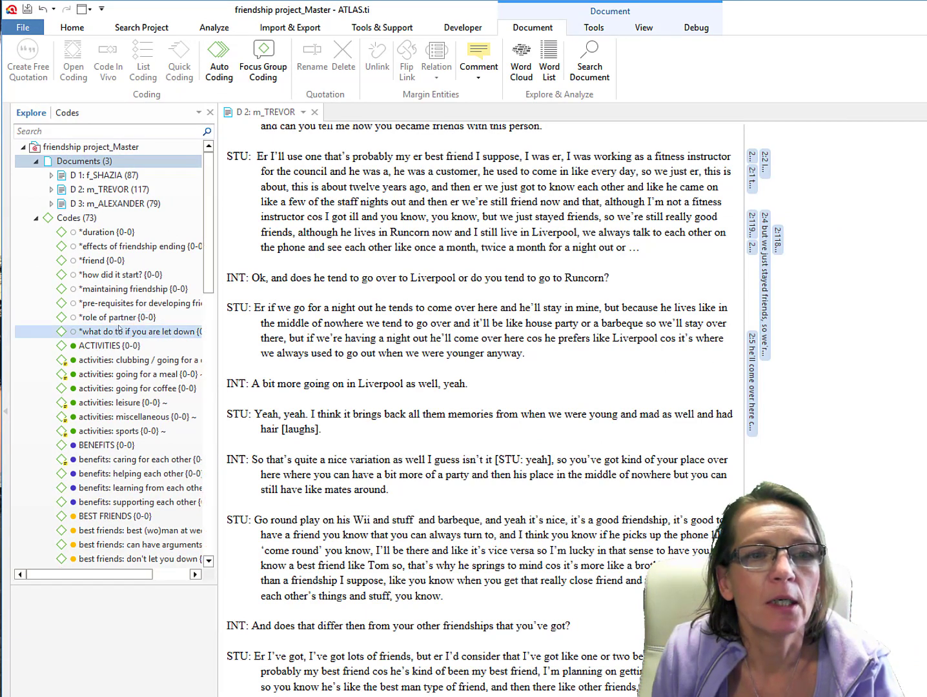
Review the full code list in a widened project explorer and save the project.
scroll(117, 330, "down", 4)
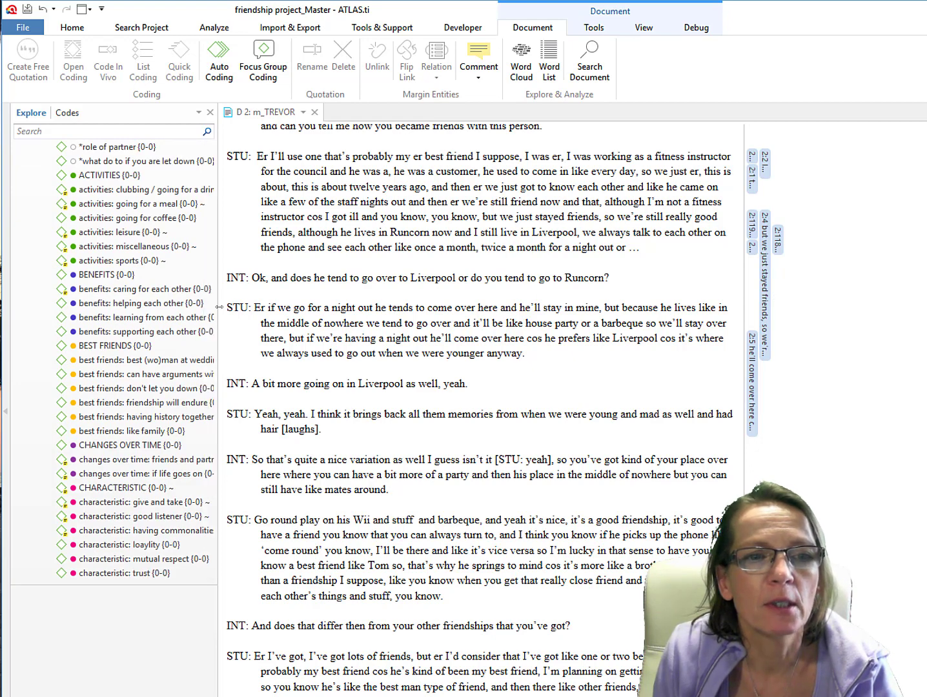
left_click_drag(219, 308, 287, 307)
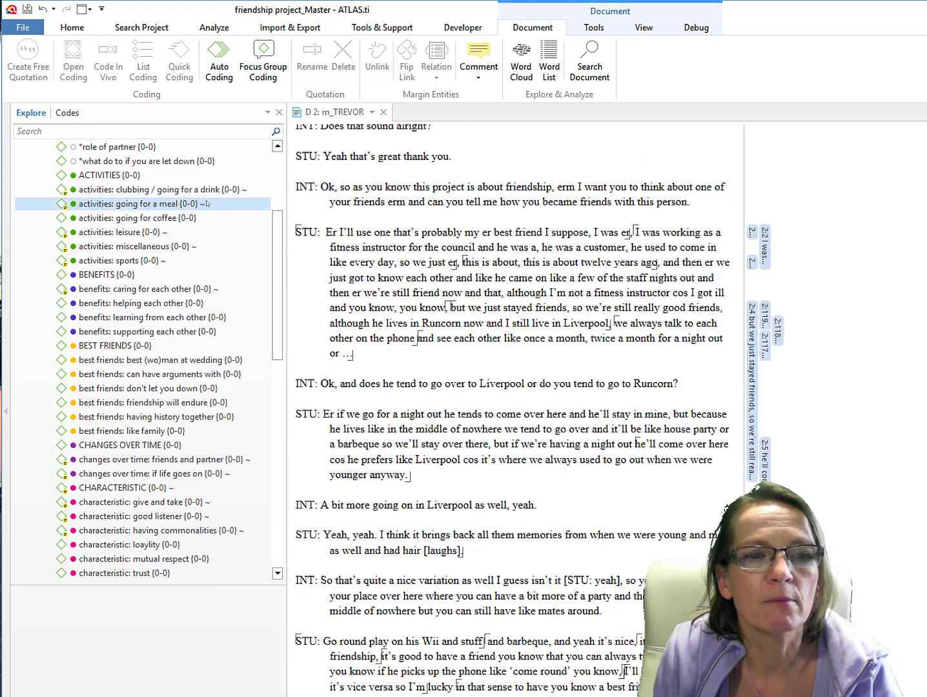
scroll(194, 407, "down", 5)
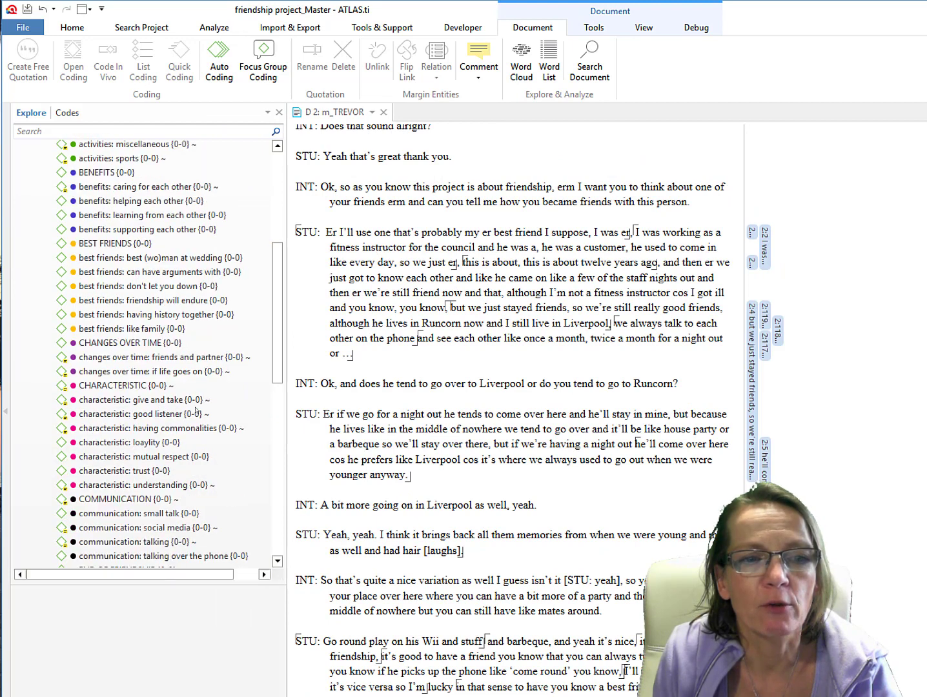
scroll(195, 411, "down", 10)
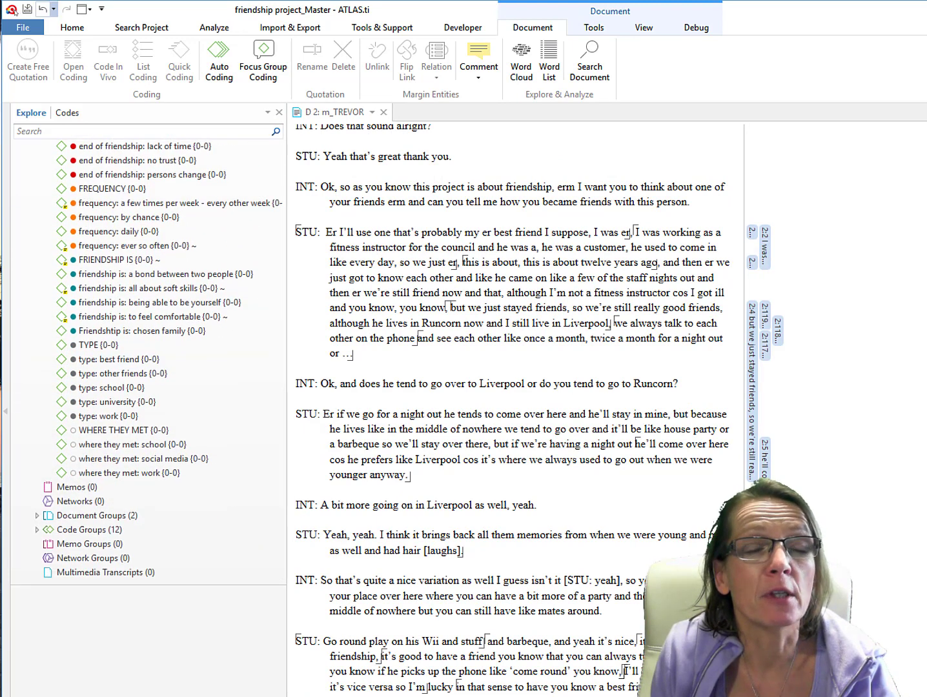
left_click(26, 9)
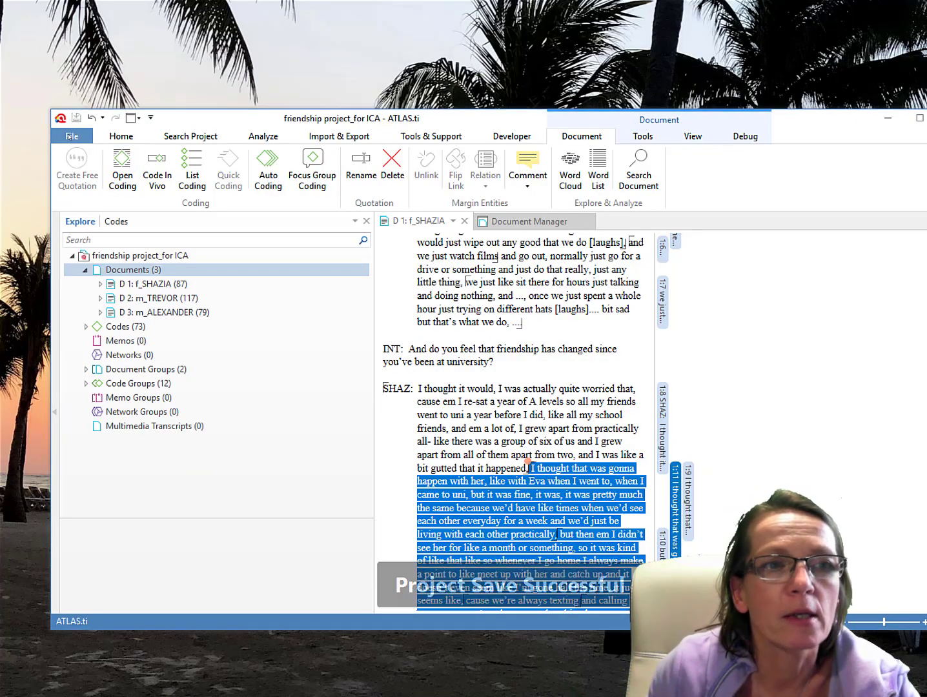
Export "friendship project_for ICA" as an ATLAS.ti project bundle into the ICA folder, keeping the suggested file name.
left_click(72, 137)
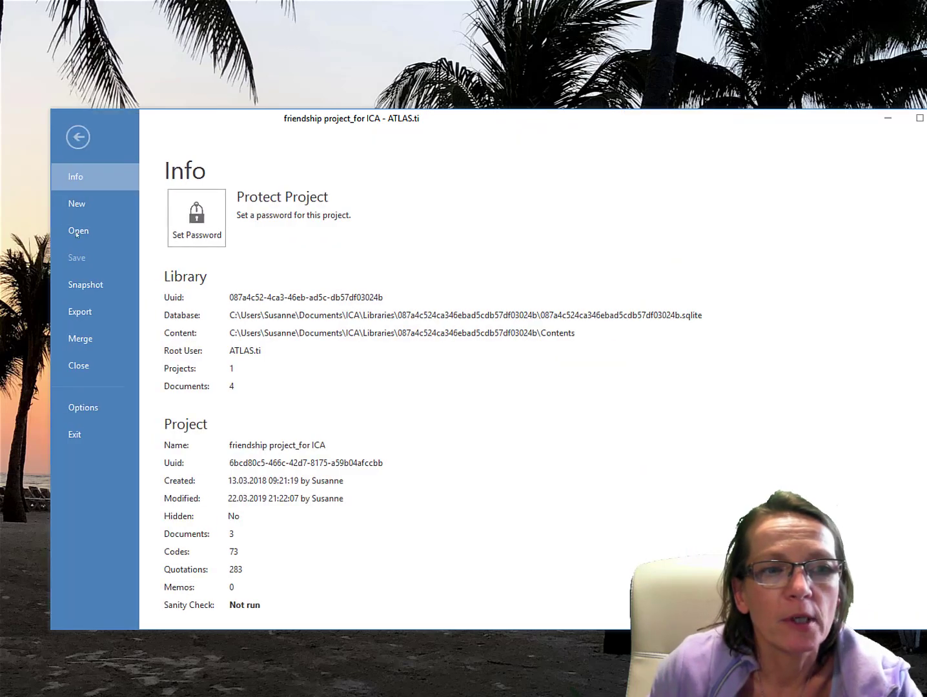
left_click(77, 312)
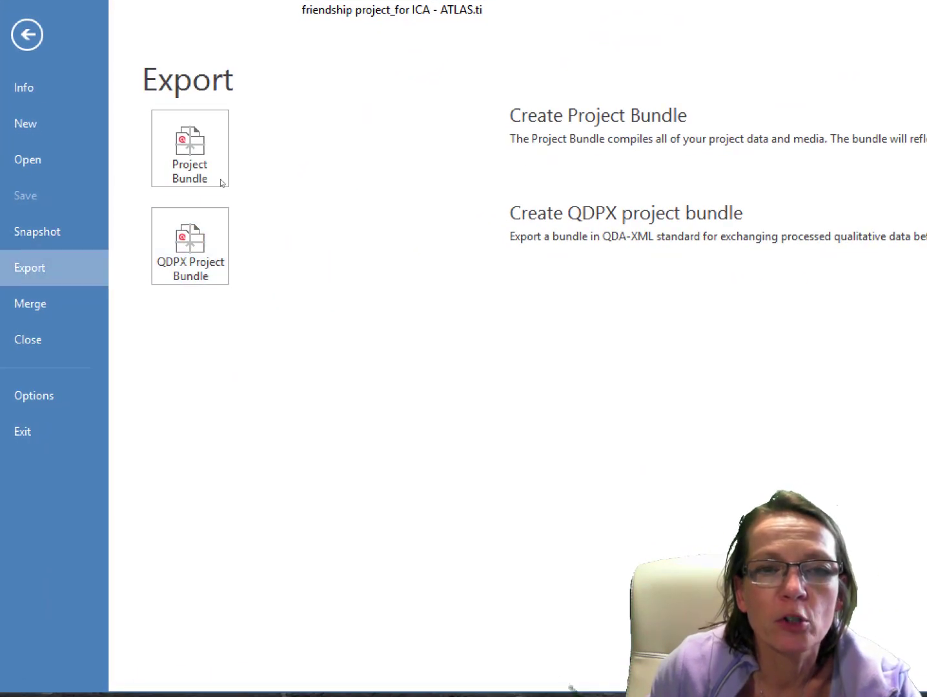
left_click(221, 202)
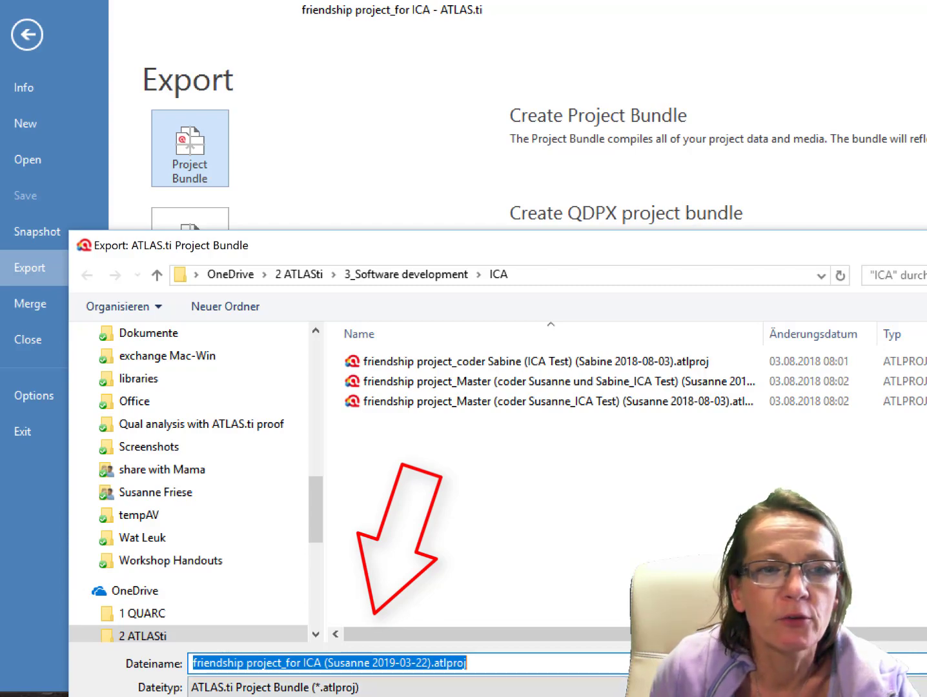
key("Return")
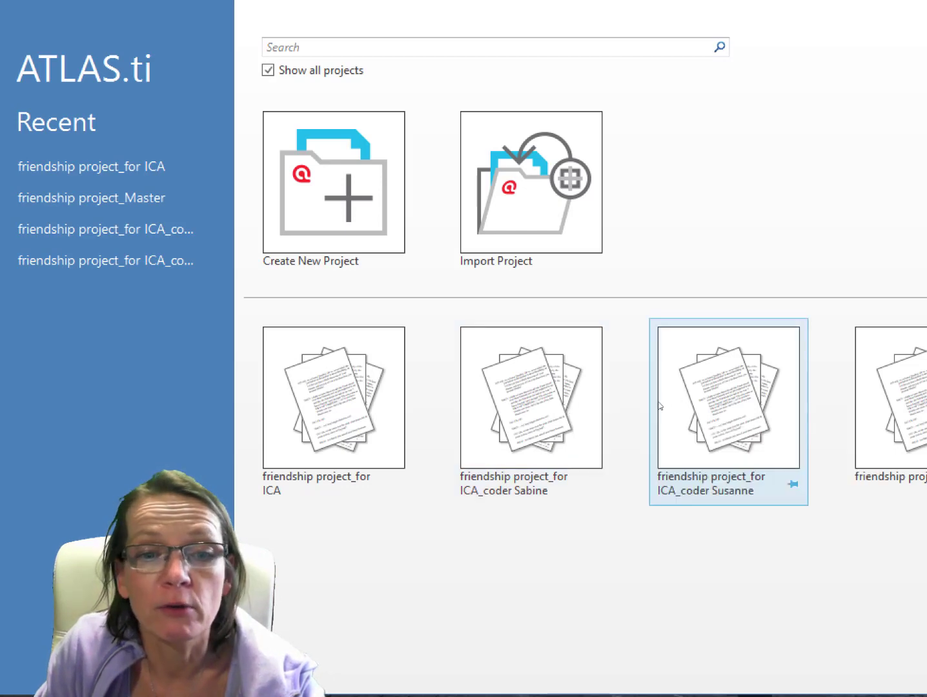
Open the first coder's "friendship project_for ICA" copy and merge the second coder's copy into it without a pre-merge snapshot, using the Keep option.
left_click(563, 405)
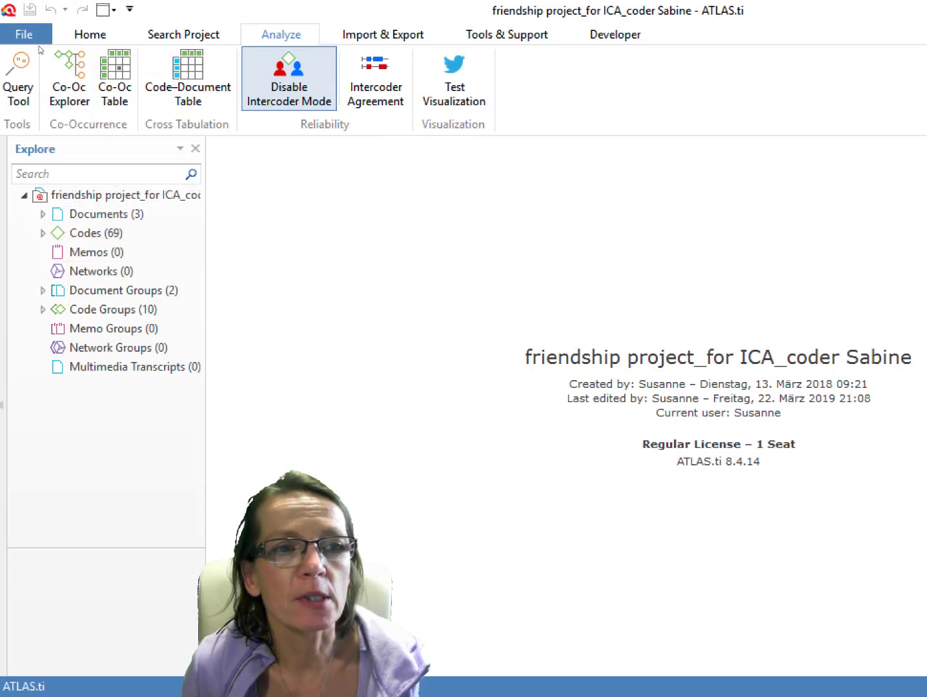
left_click(22, 38)
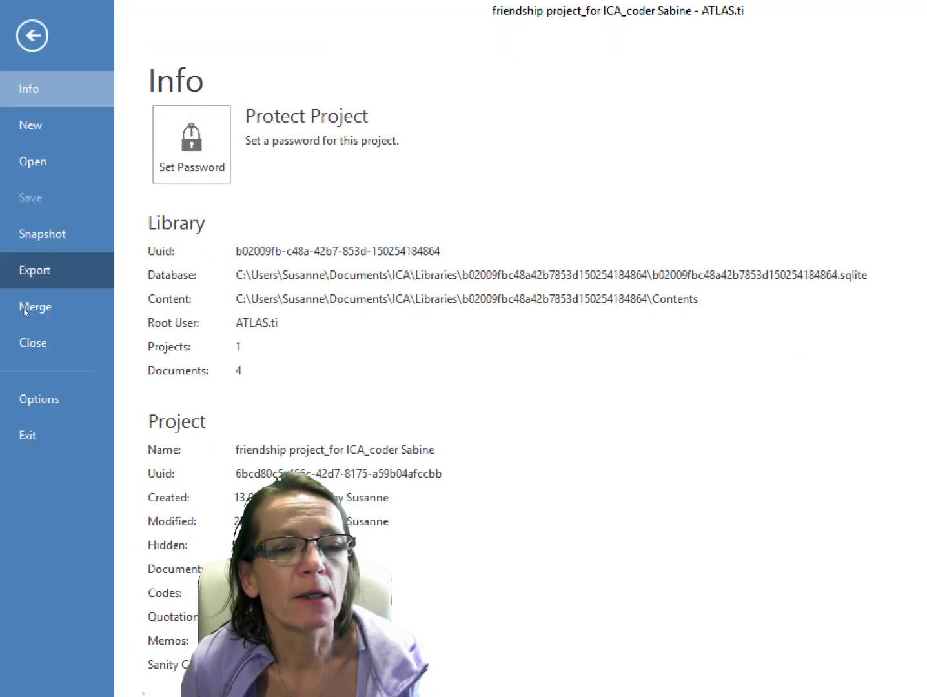
left_click(28, 309)
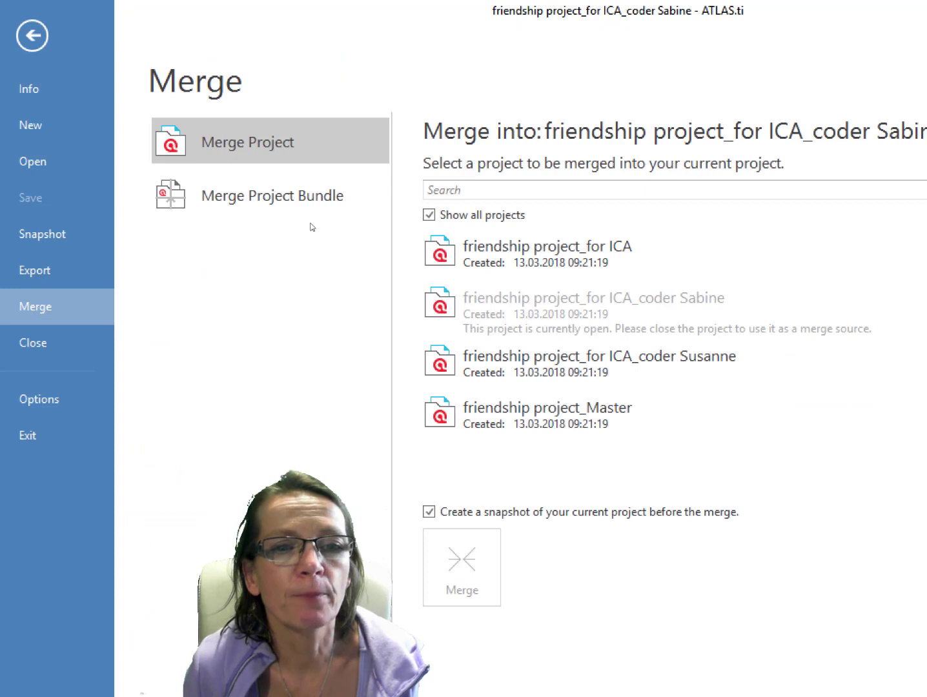
left_click(592, 363)
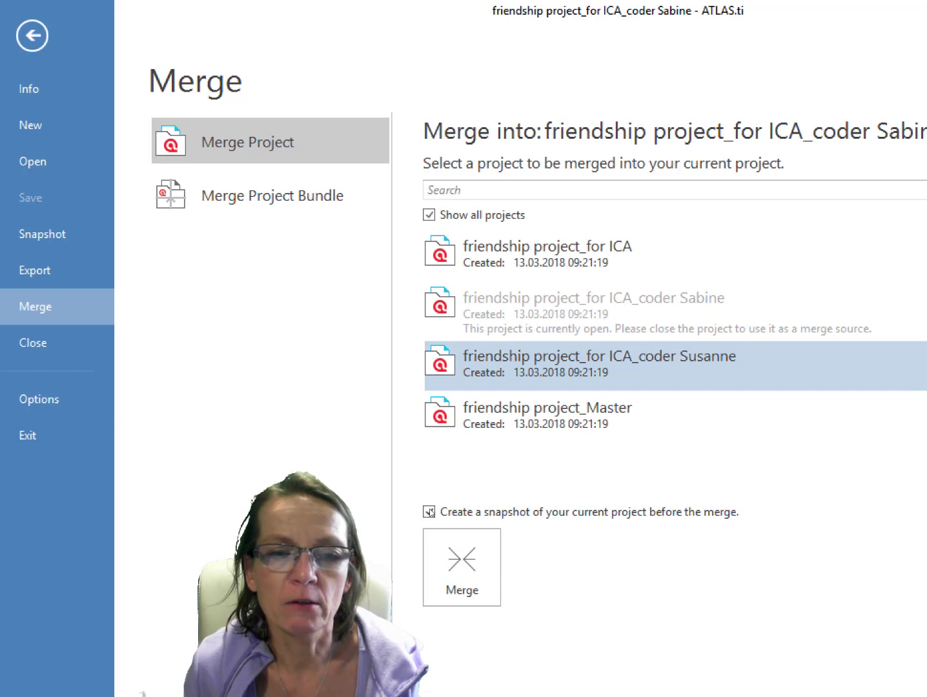
left_click(429, 513)
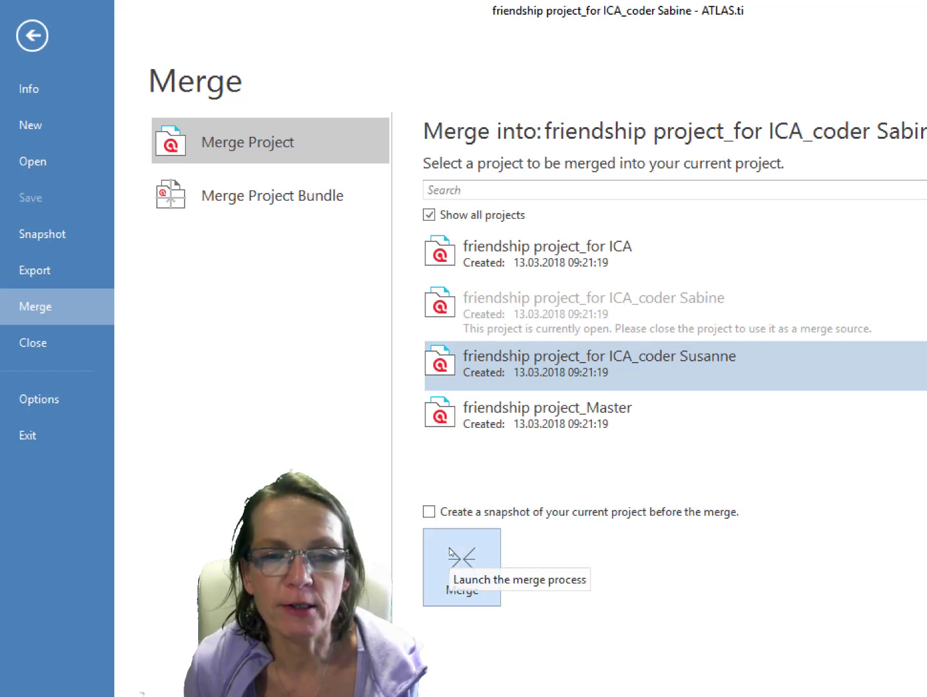
left_click(450, 552)
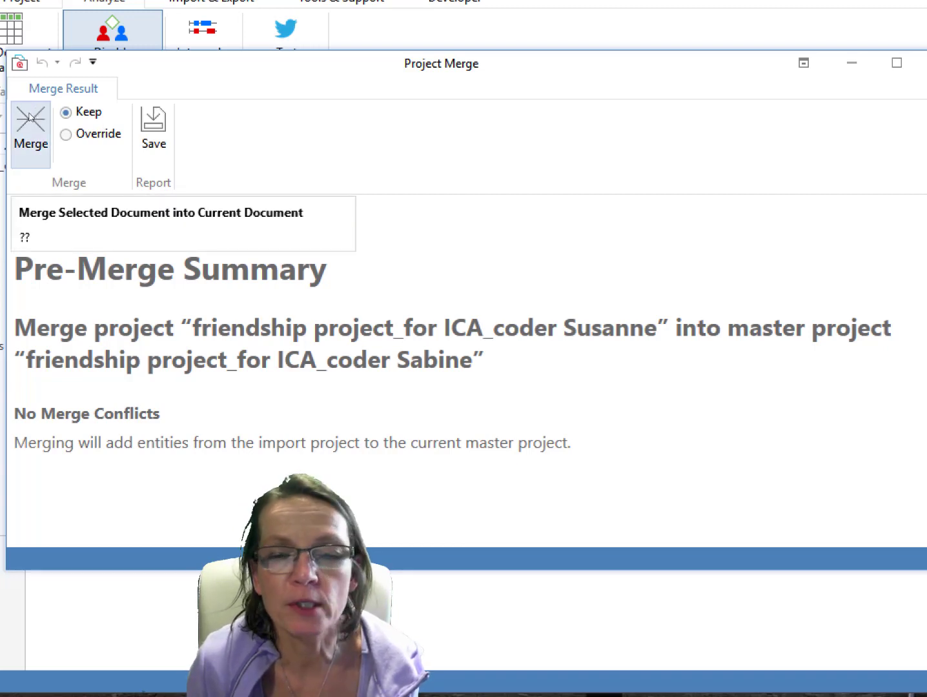
left_click(39, 155)
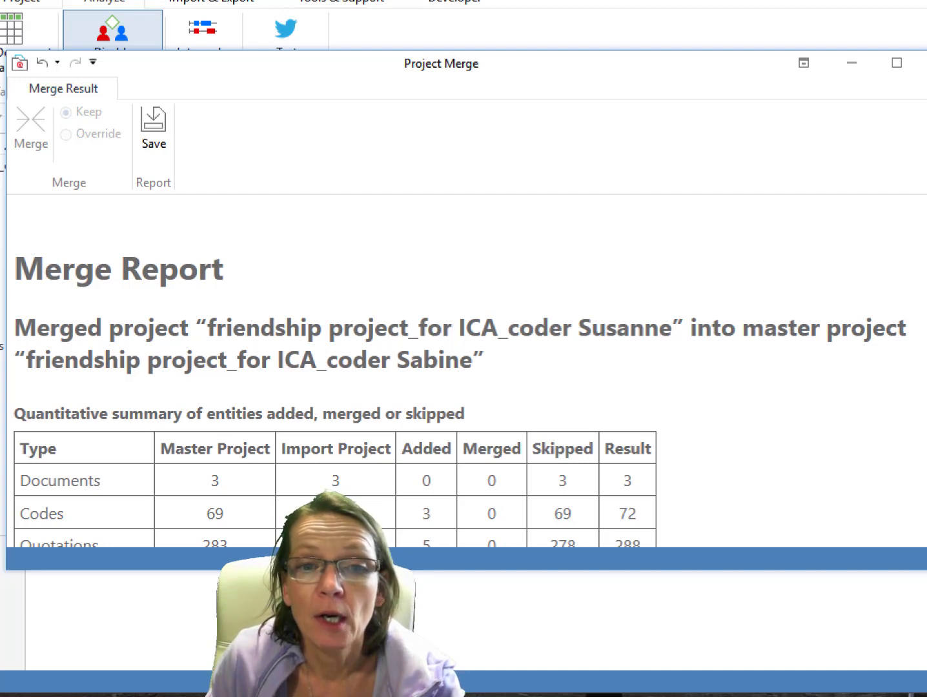
left_click(924, 63)
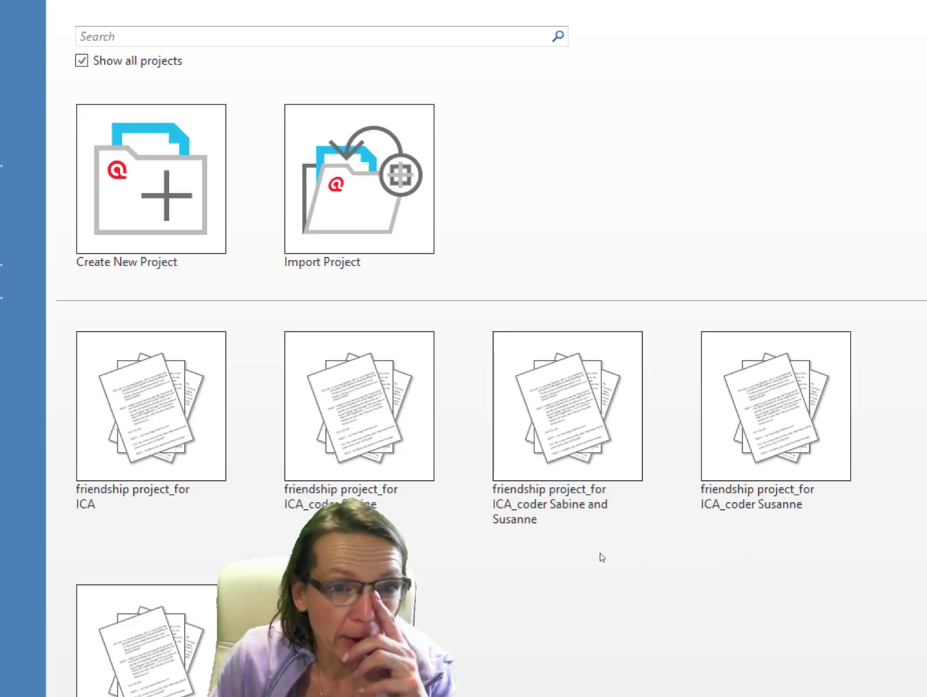
Open the combined two-coder ICA project and start an Intercoder Agreement analysis.
left_click(553, 439)
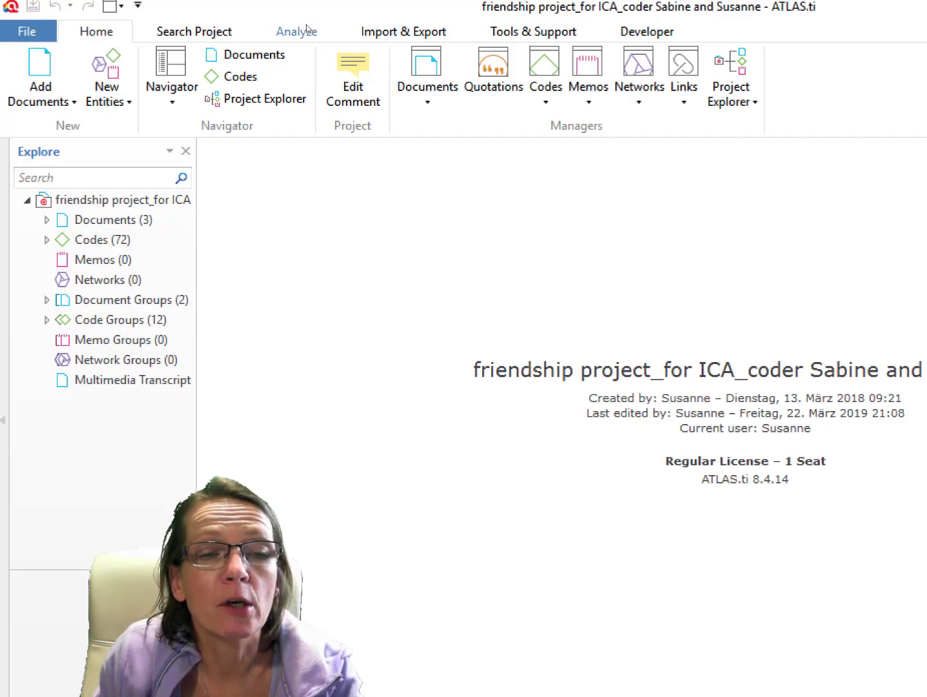
left_click(297, 31)
left_click(409, 73)
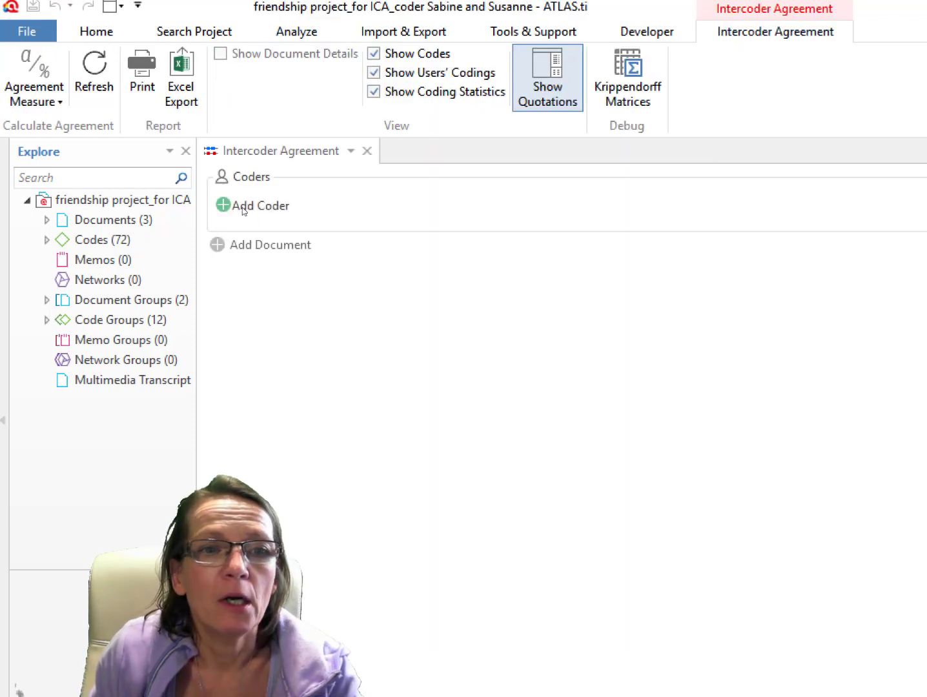
Add the two coders named in the project title to the Intercoder Agreement analysis.
left_click_drag(198, 209, 215, 208)
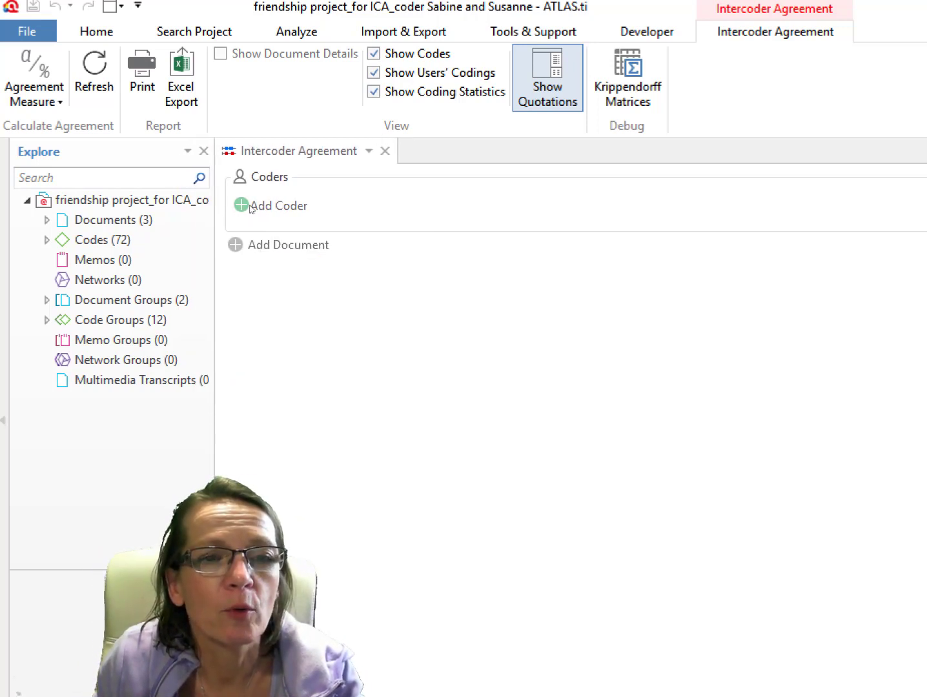
left_click(242, 206)
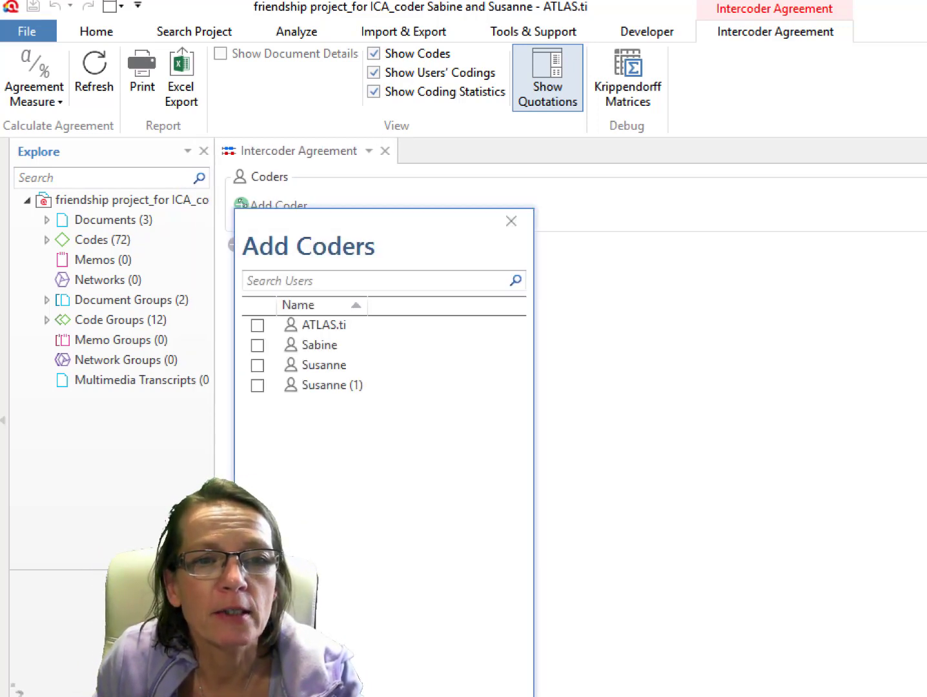
left_click(257, 365)
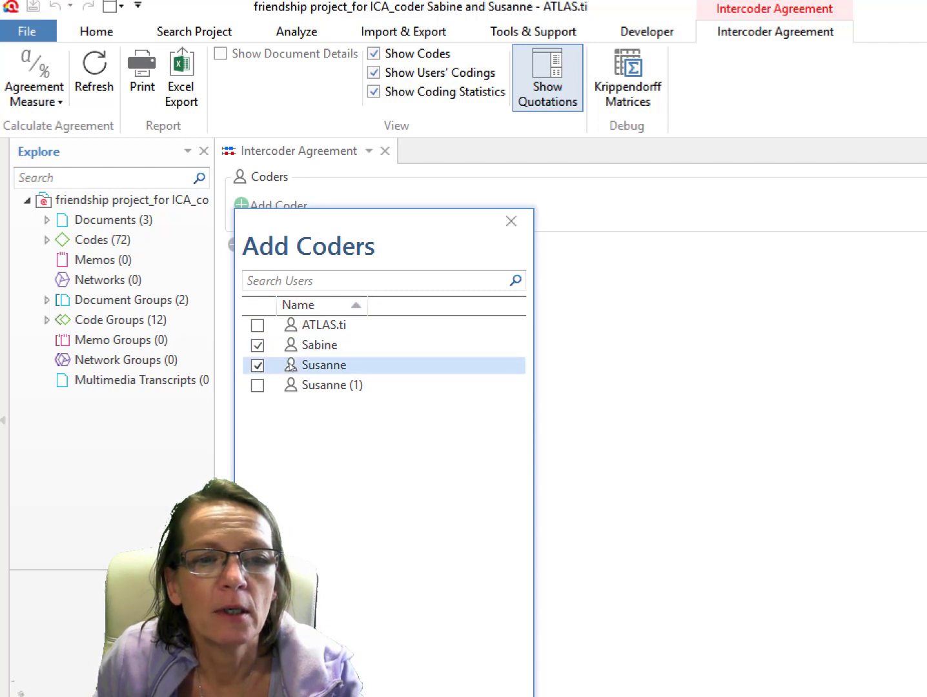
left_click_drag(414, 218, 690, 0)
left_click(509, 476)
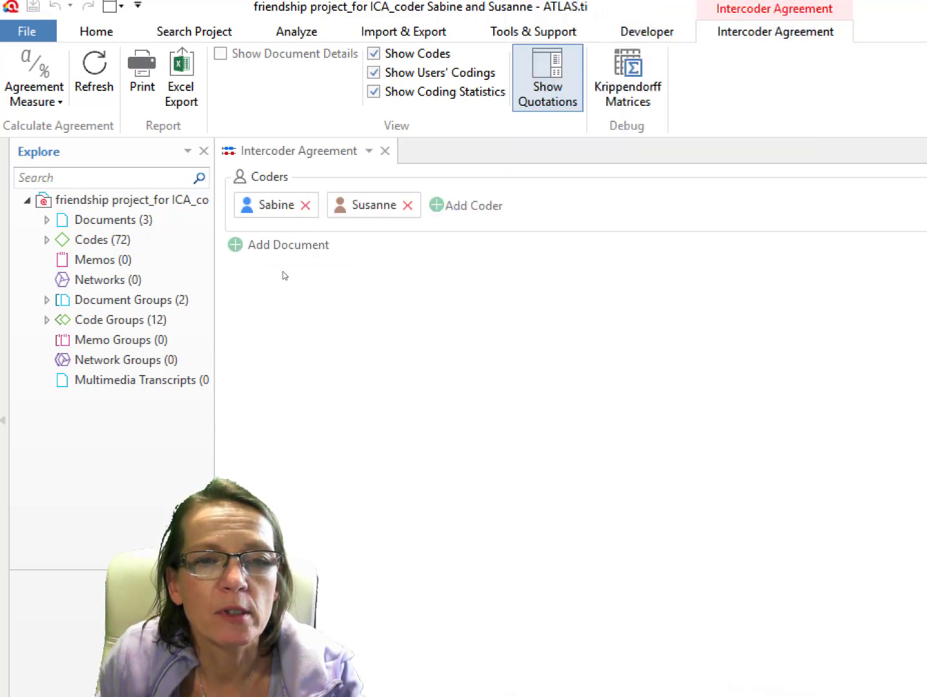
Add documents D 1, D 2 and D 3 to the Intercoder Agreement analysis.
left_click(265, 244)
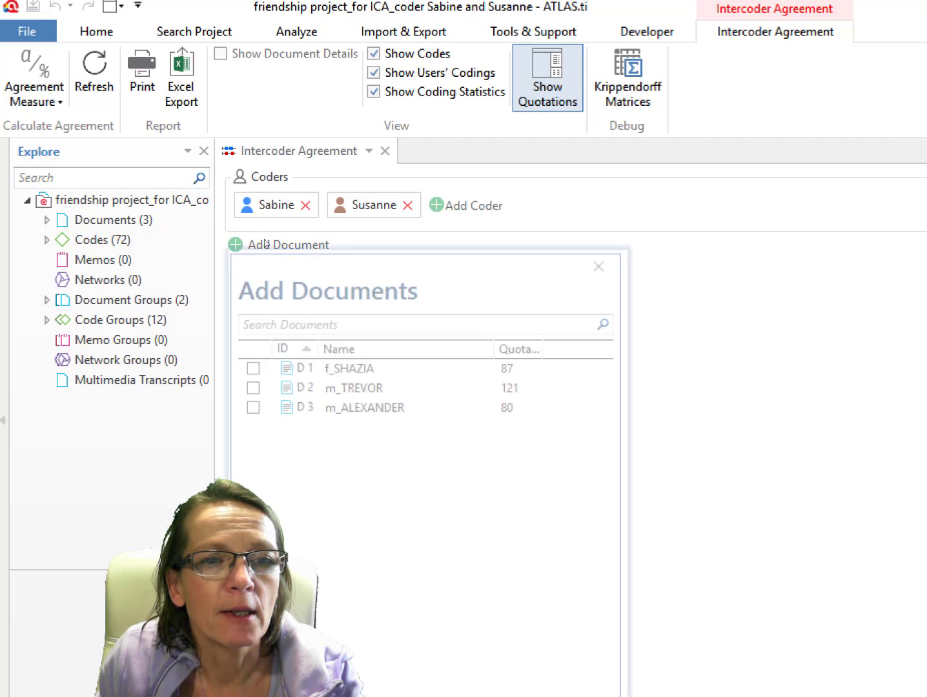
left_click(251, 366)
left_click(251, 387)
left_click(251, 407)
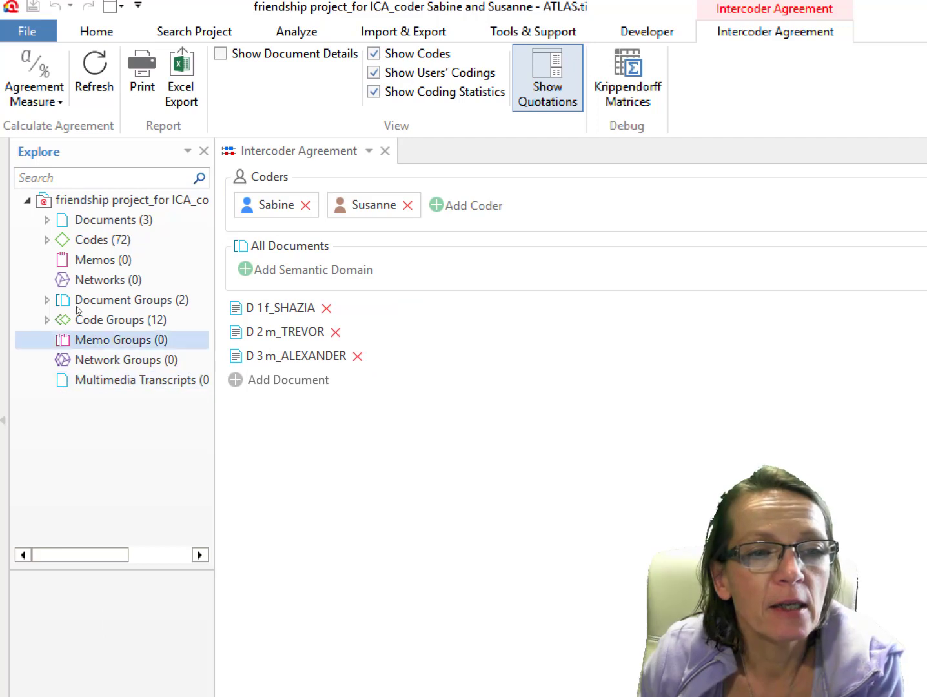
Examine the code groups and the codes within the "activities:" group in the project explorer.
left_click(46, 320)
left_click(60, 342)
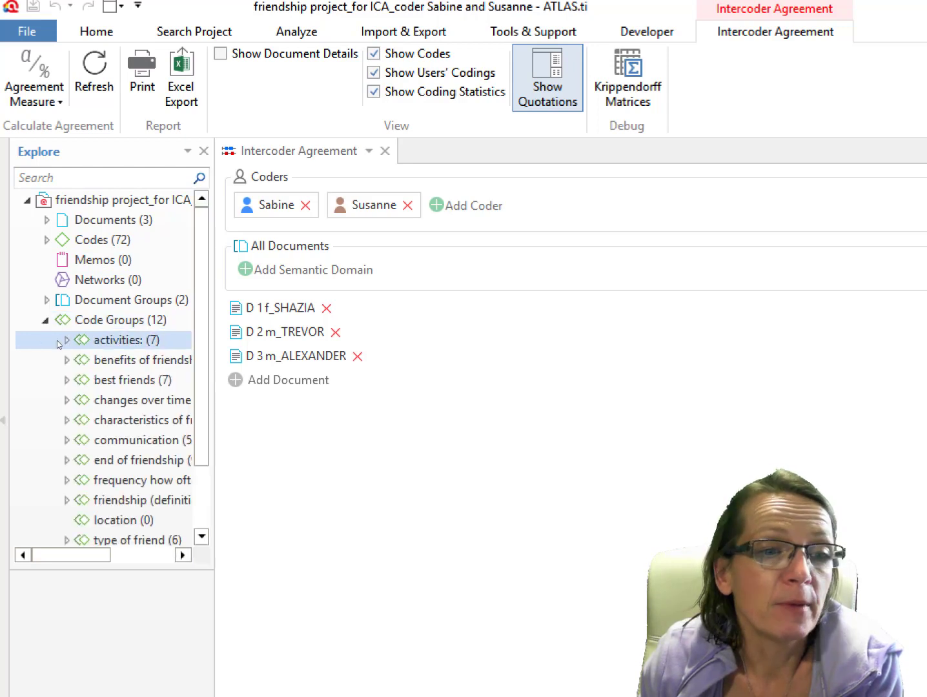
left_click(66, 341)
left_click_drag(212, 421, 347, 432)
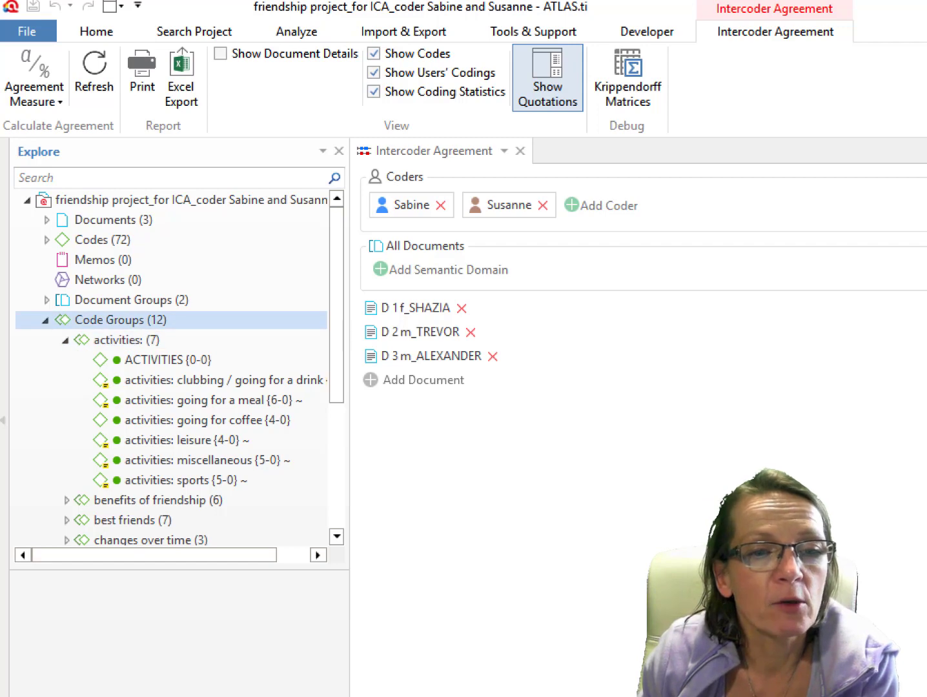
left_click(63, 341)
left_click(46, 320)
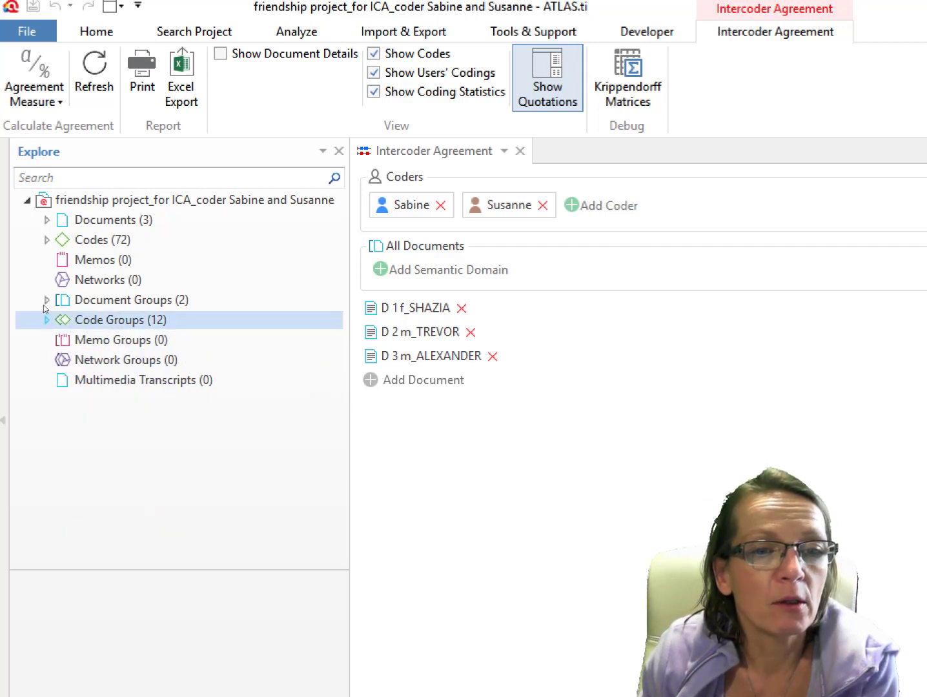
Add the six "activities:" codes, from clubbing / going for a drink through sports, as the first semantic domain of the analysis.
left_click(44, 240)
key("Down")
key("Down")
key("Down")
key("Down")
key("Down")
key("Down")
key("Down")
key("Down")
key("Down")
key("Down")
key("Down")
key("Down")
key("Down")
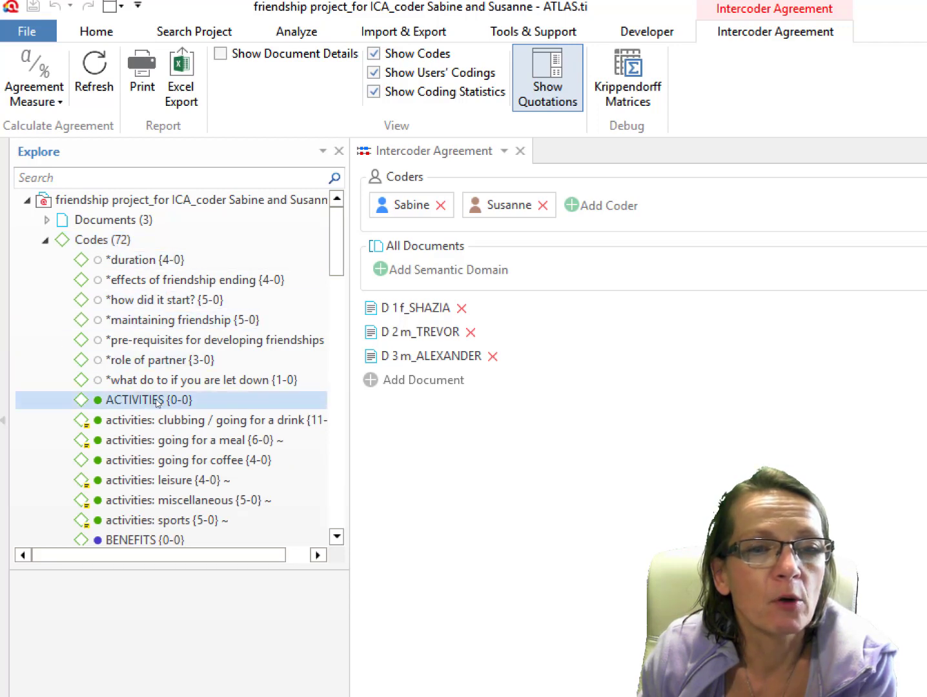
key("Up")
key("Up")
left_click(120, 324)
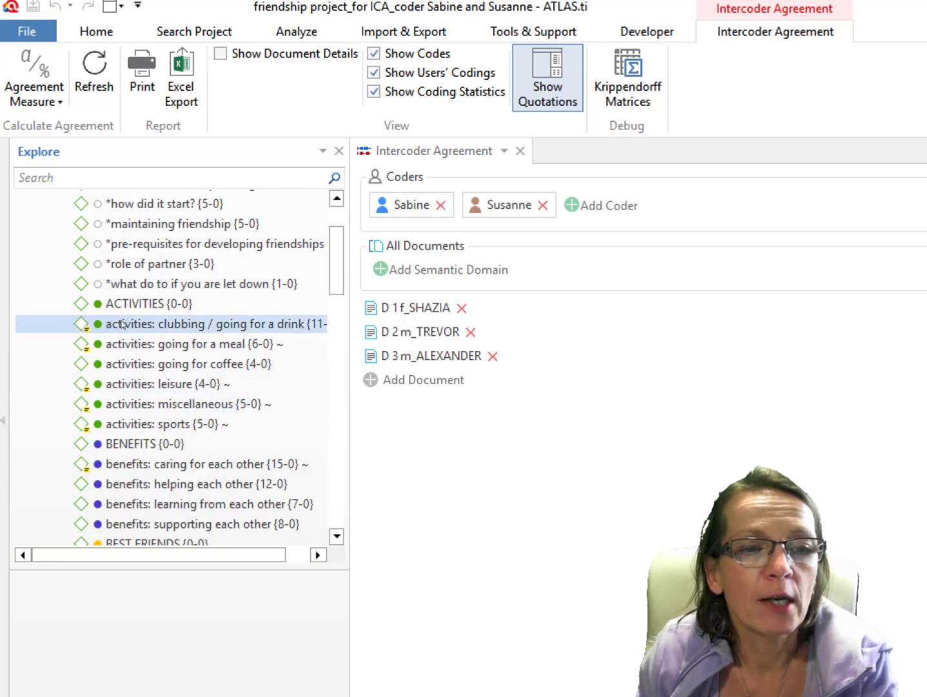
left_click(142, 425, "shift")
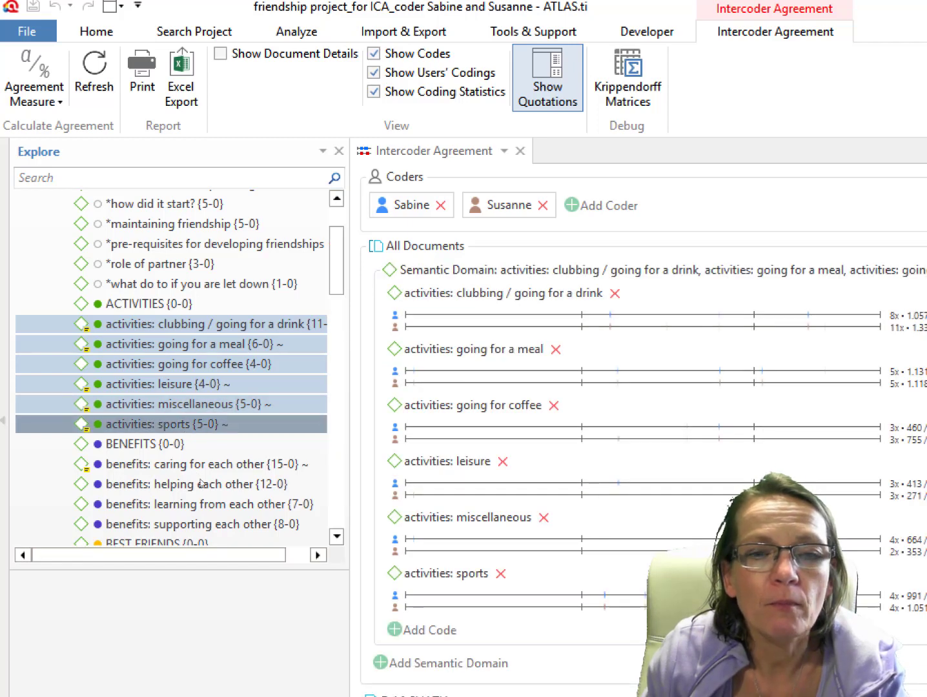
Add the four "benefits:" codes, from caring for each other through supporting each other, as a second semantic domain.
scroll(196, 497, "down", 4)
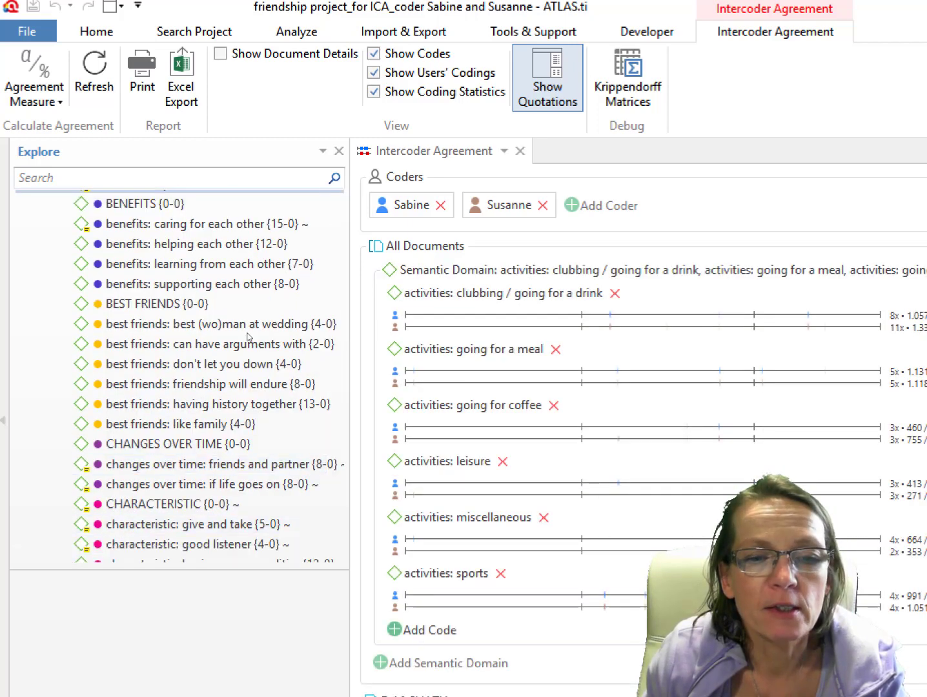
left_click(155, 225)
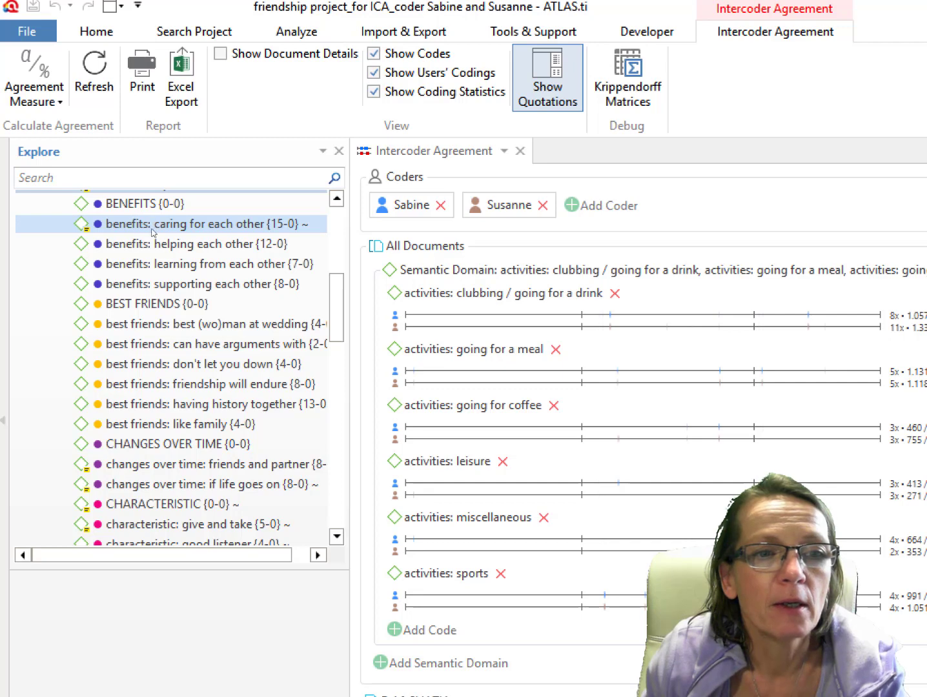
left_click(153, 288, "shift")
left_click_drag(153, 267, 441, 664)
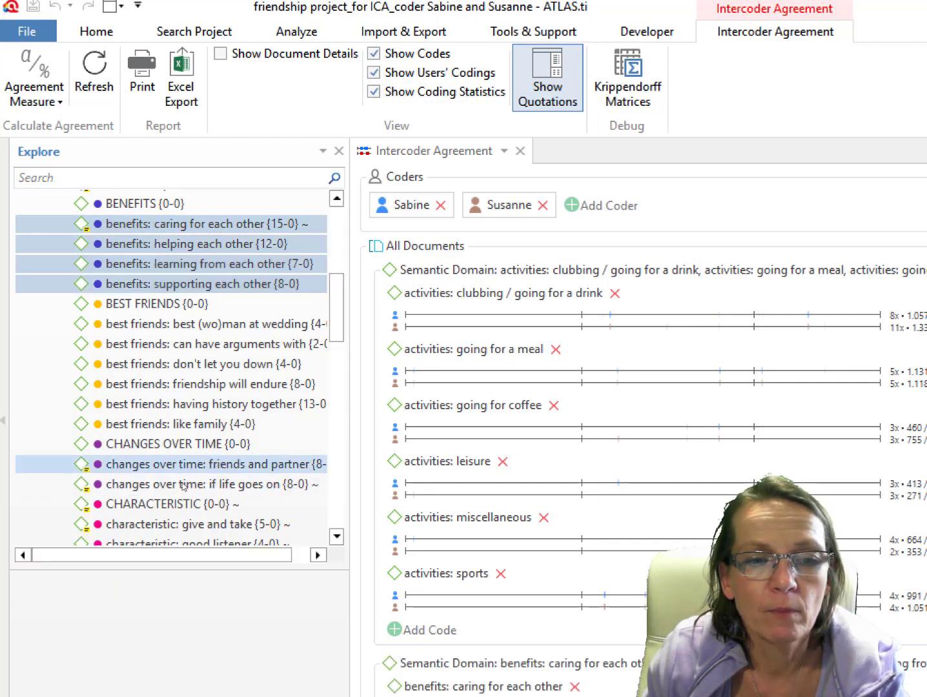
Add the seven "characteristic:" codes, from give and take through understanding, as a third semantic domain.
left_click(182, 524)
scroll(182, 489, "down", 2)
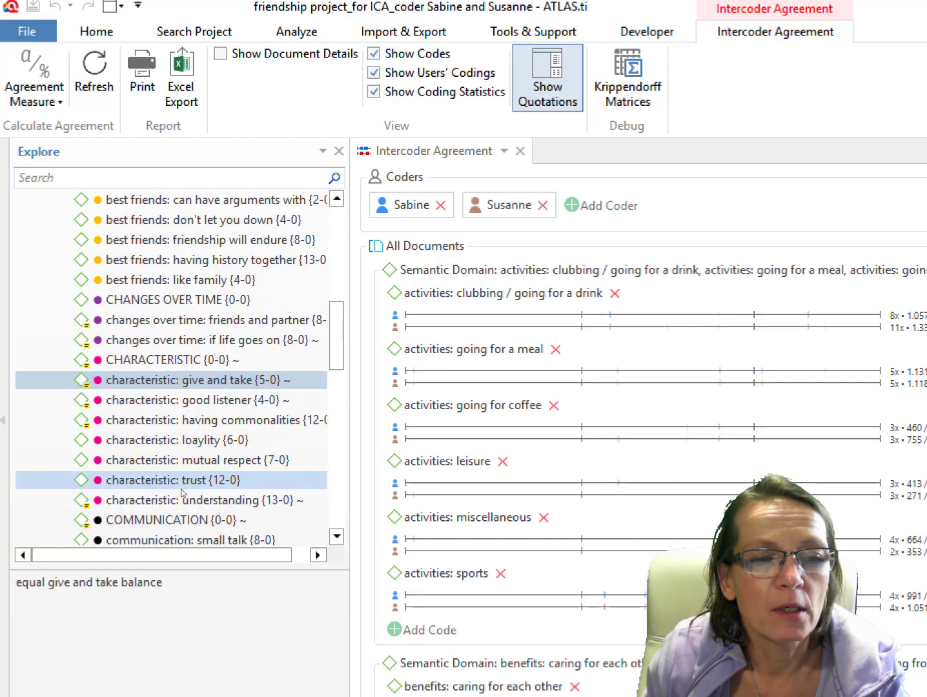
left_click(160, 499, "shift")
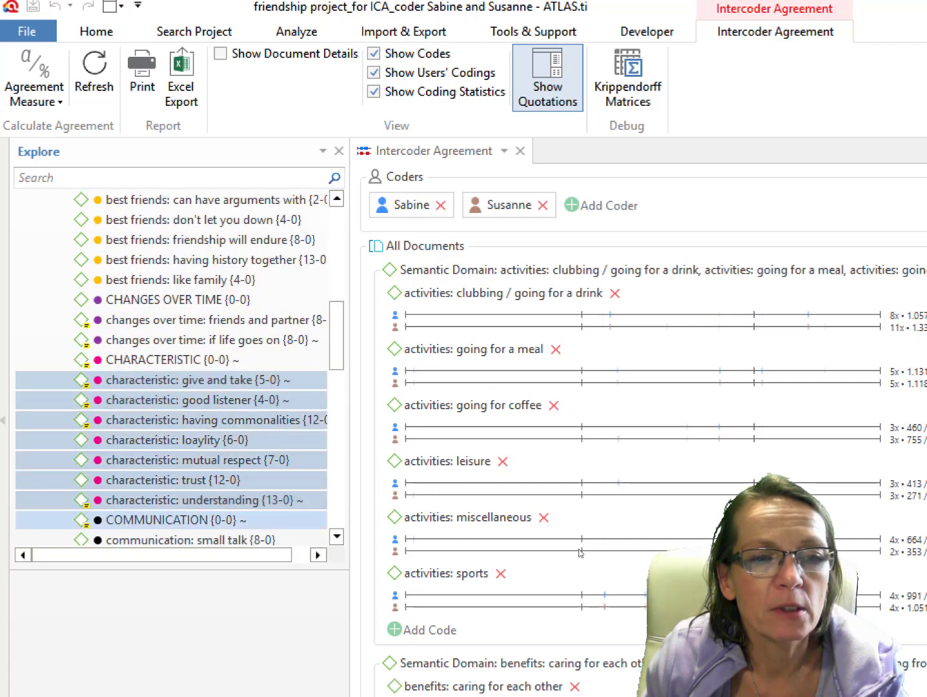
scroll(571, 554, "down", 5)
scroll(570, 554, "down", 1)
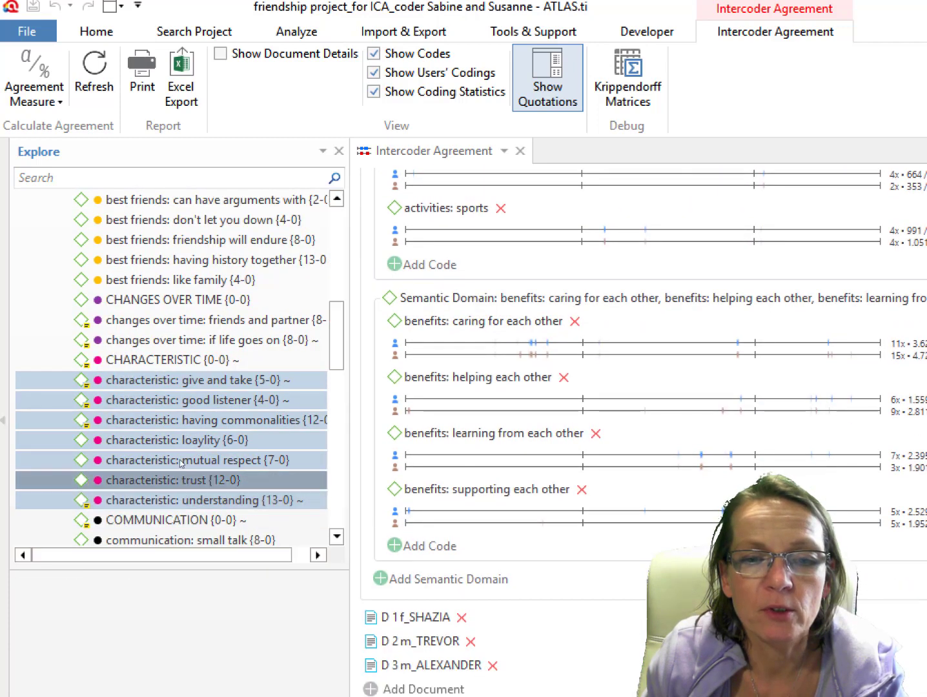
left_click_drag(181, 440, 495, 581)
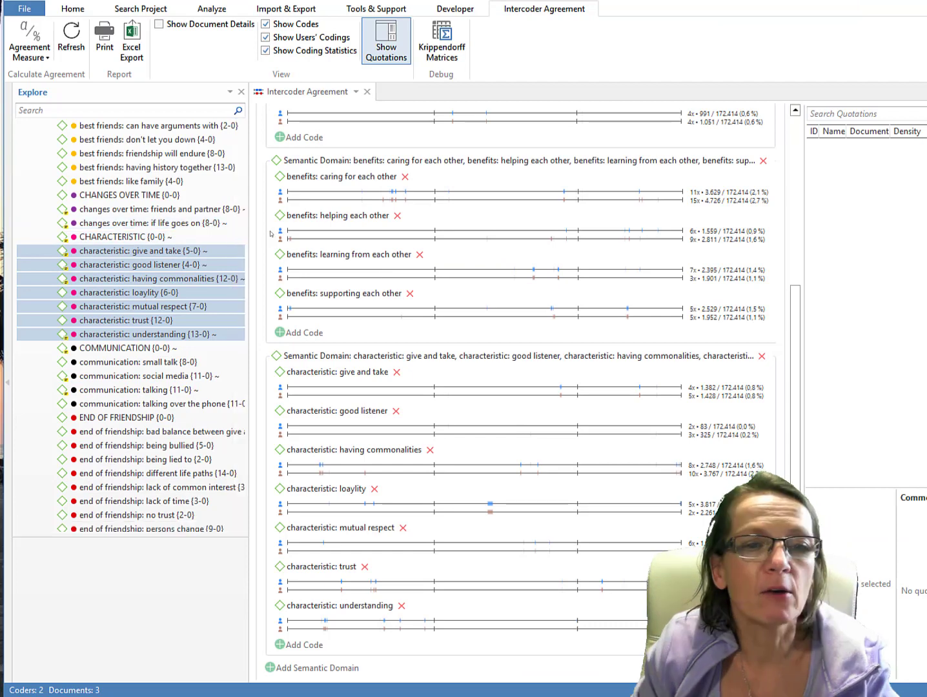
Close the project explorer and review the first coder's quotations for the code "benefits: caring for each other".
left_click(240, 92)
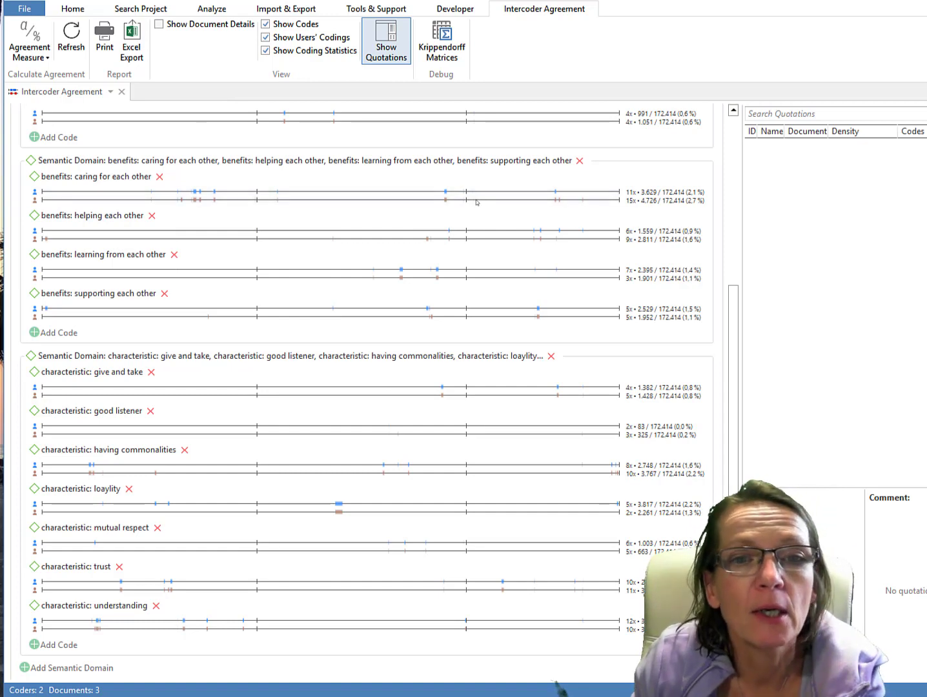
left_click(195, 193)
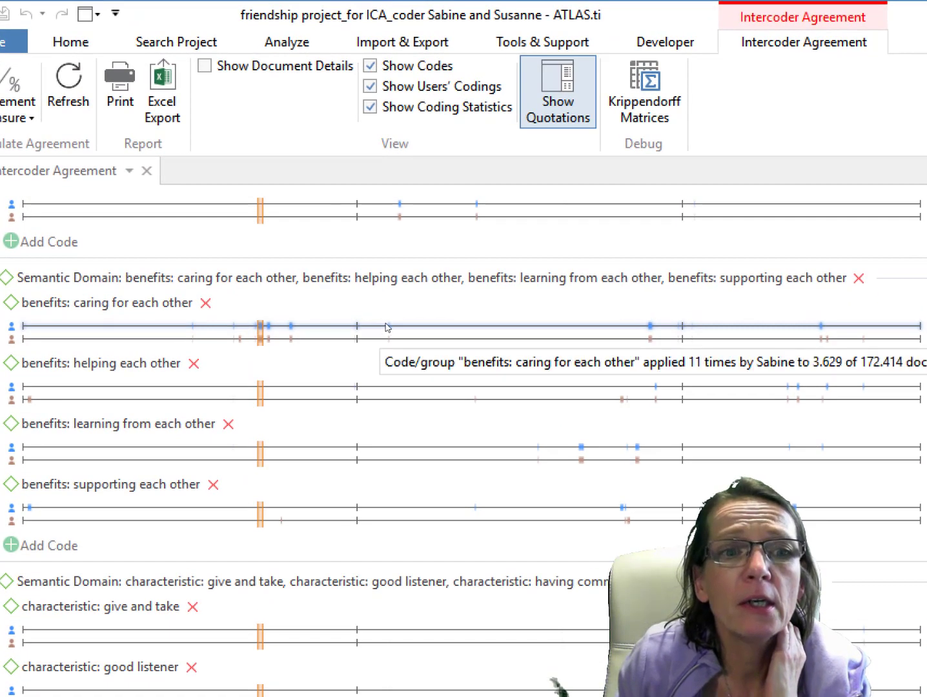
left_click(389, 330)
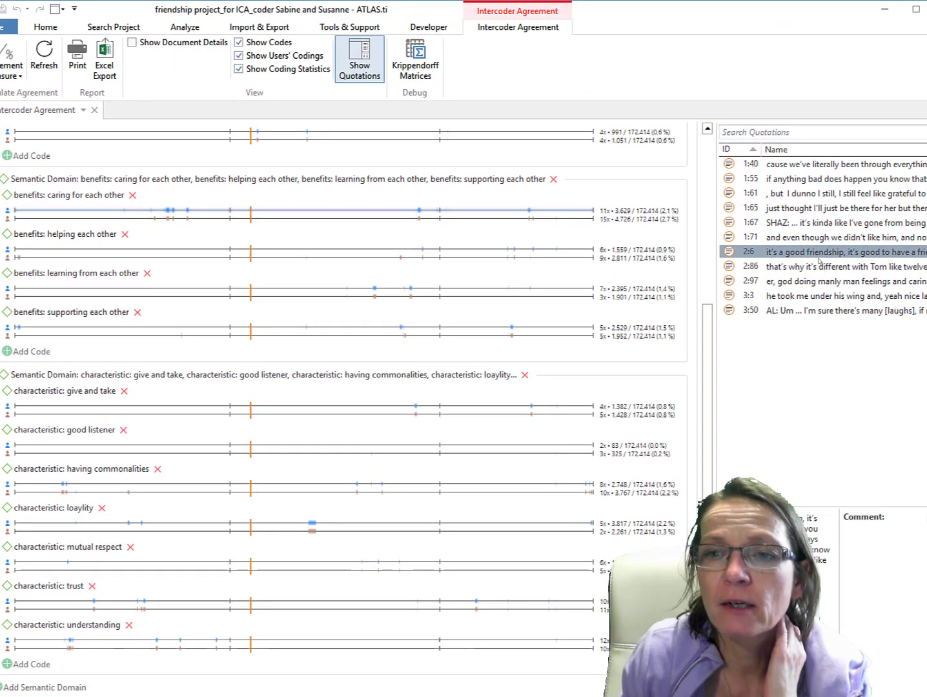
left_click(784, 315)
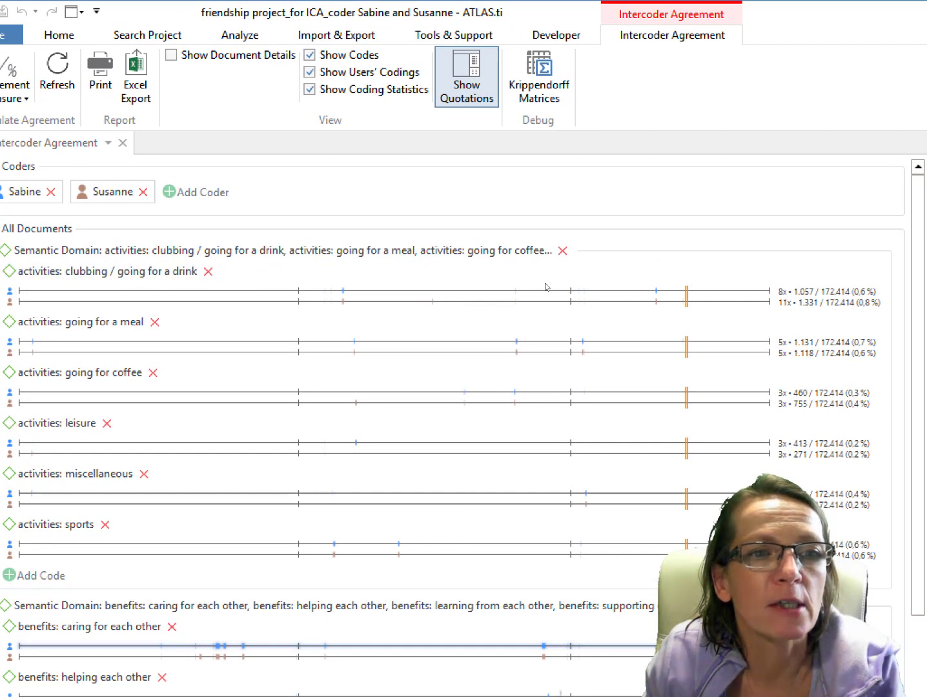
Compare the two coders' quotations for "activities: clubbing / going for a drink", widening the quotation ID column to show full IDs.
mouse_move(654, 291)
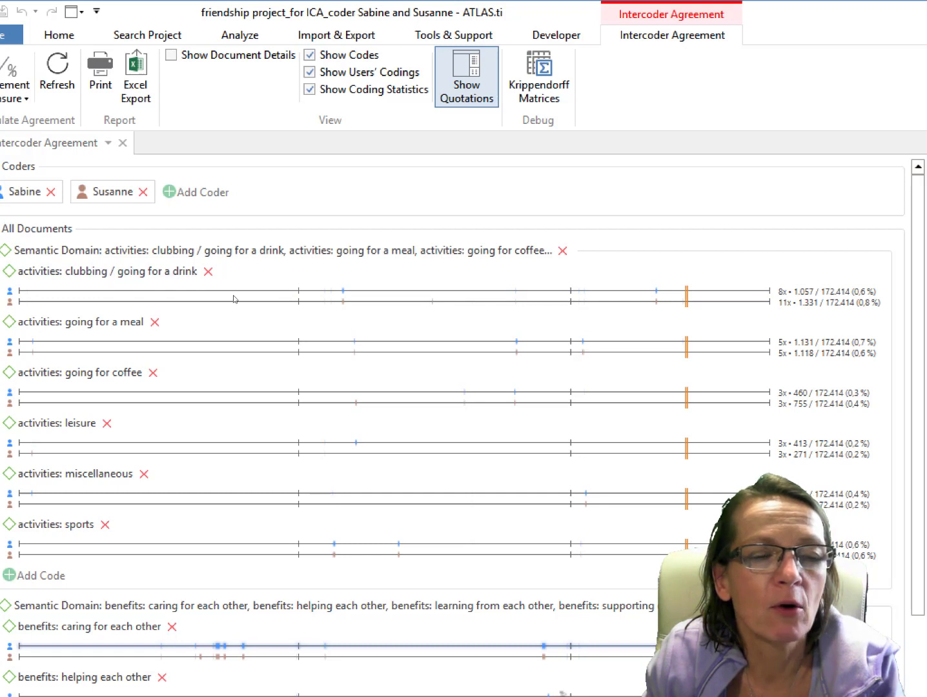
mouse_move(224, 297)
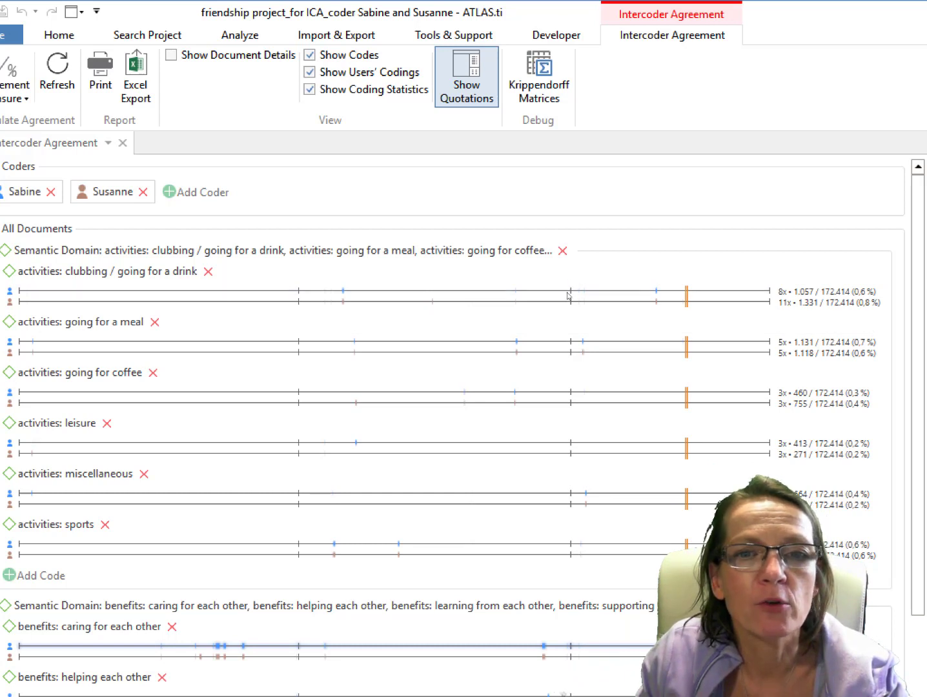
mouse_move(774, 300)
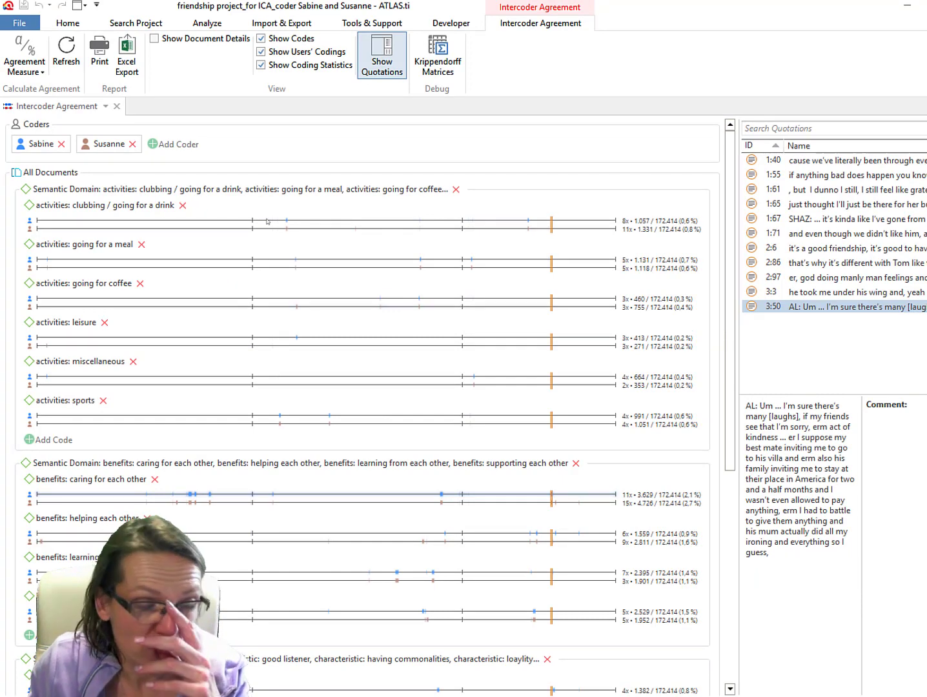
left_click(102, 220)
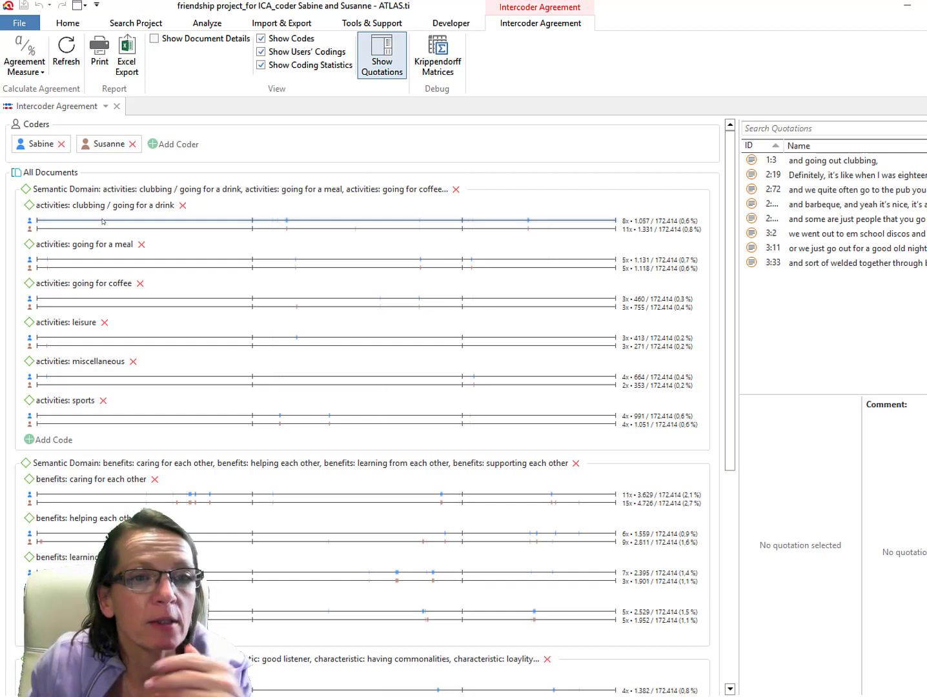
left_click(104, 229)
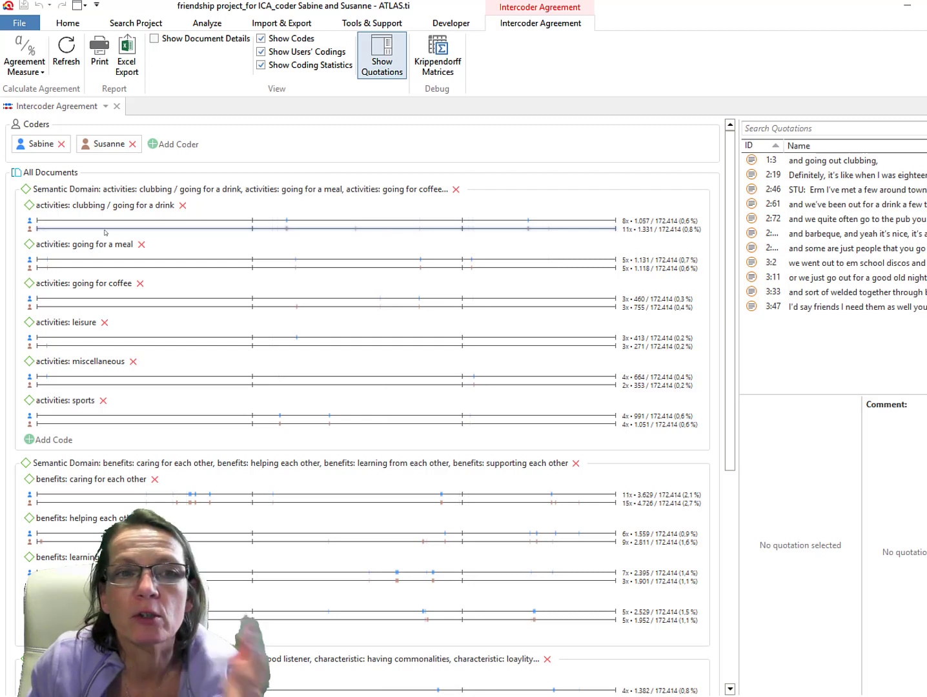
left_click_drag(785, 145, 798, 145)
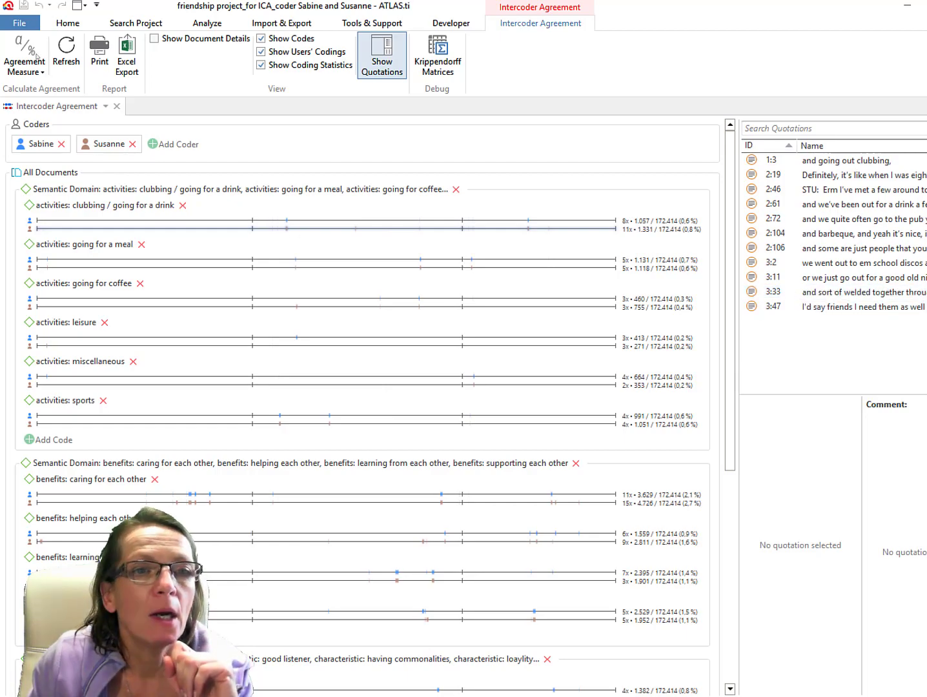
Calculate Krippendorff's c-Alpha-binary and review the coefficients for each semantic domain and for all domains together.
left_click(37, 65)
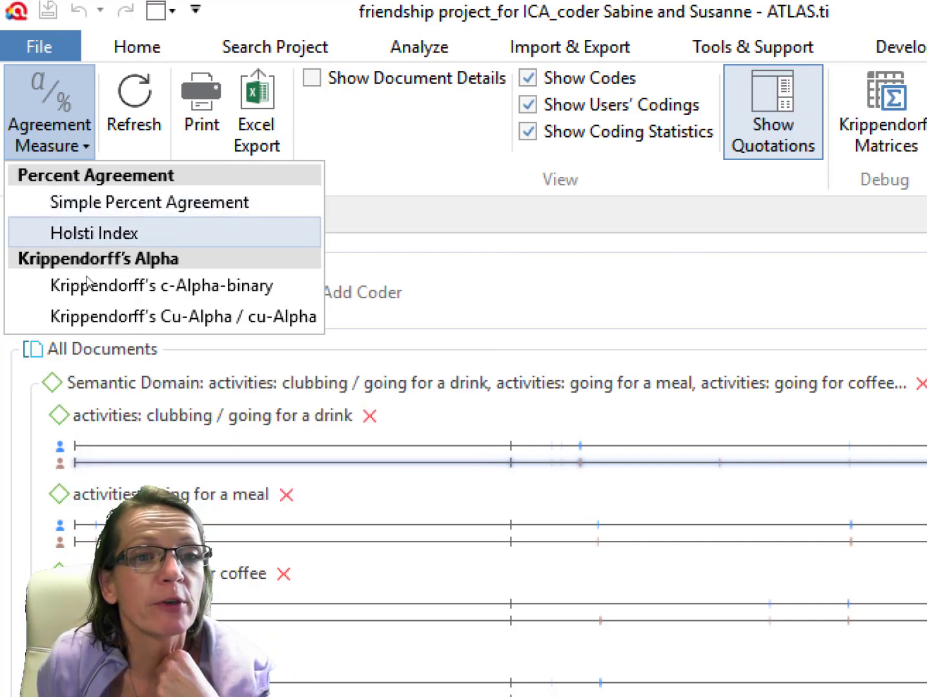
left_click(206, 287)
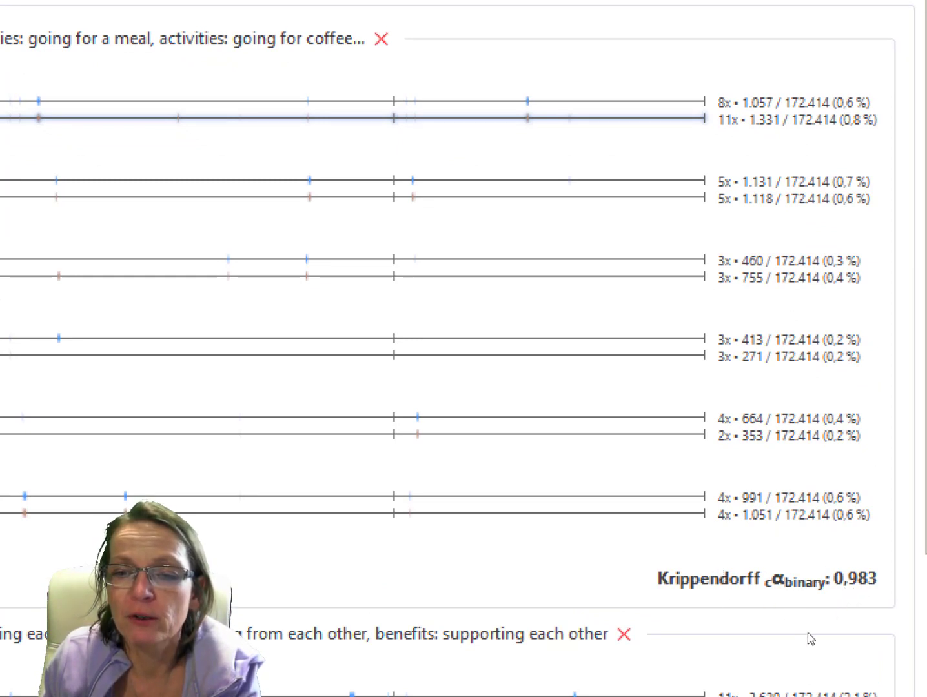
scroll(807, 634, "down", 10)
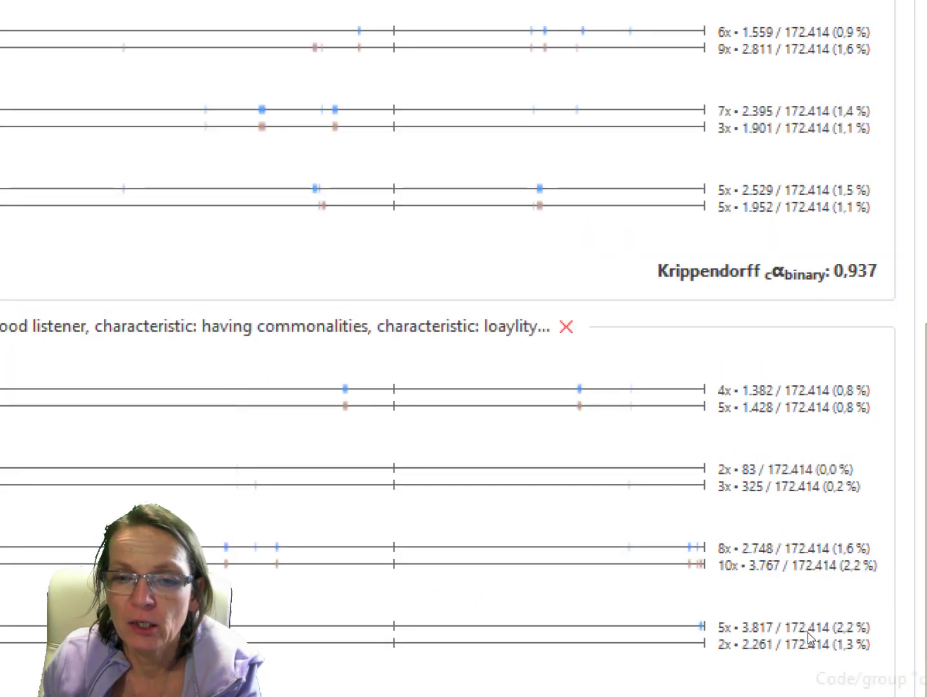
scroll(807, 636, "down", 5)
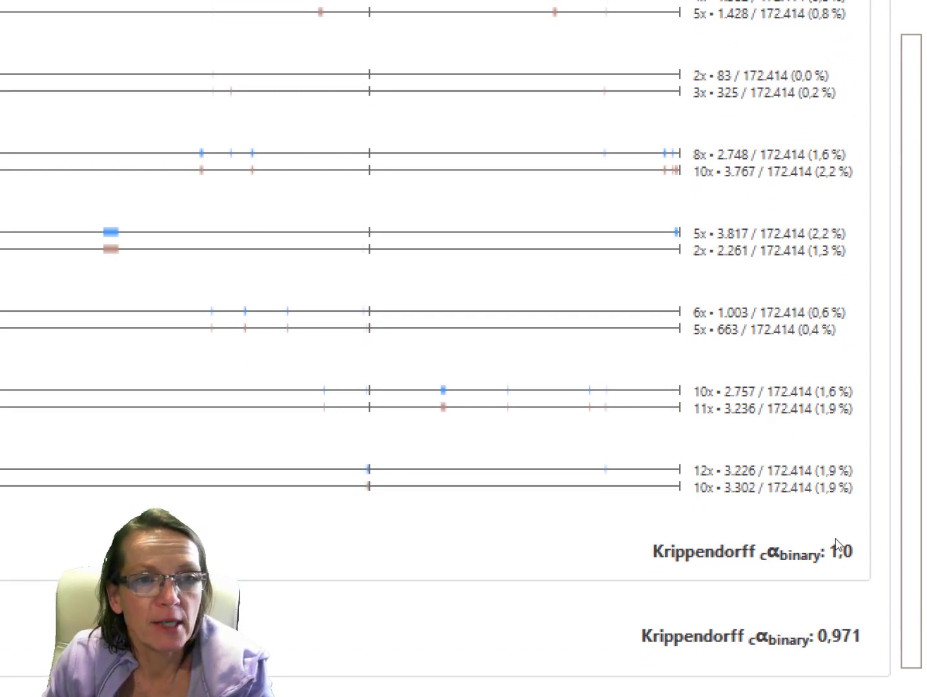
scroll(451, 349, "up", 10)
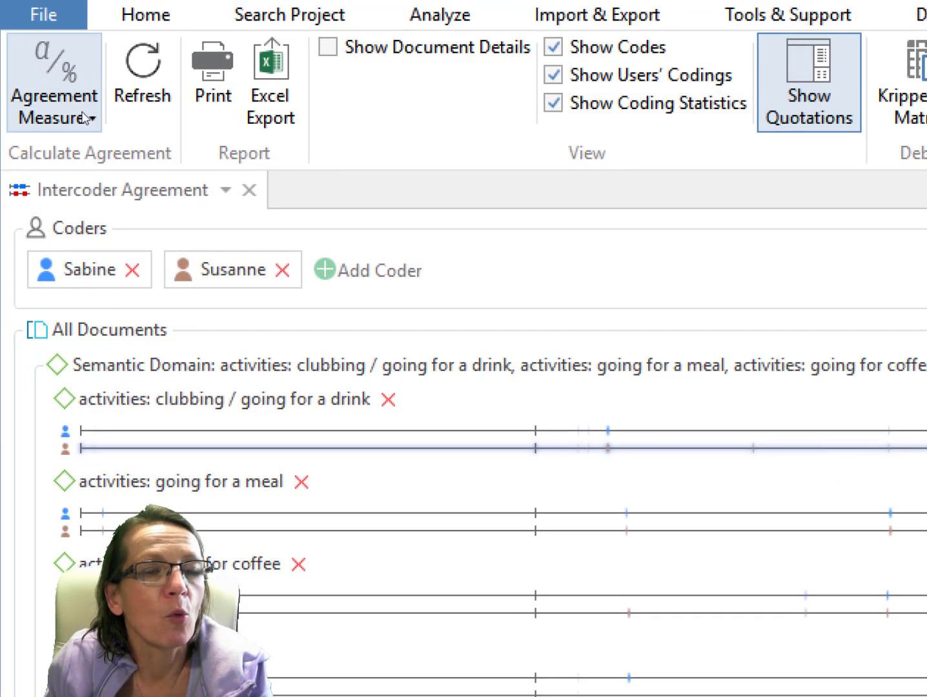
Calculate Krippendorff's Cu-Alpha / cu-Alpha and review the coefficients for each semantic domain and overall.
left_click(95, 120)
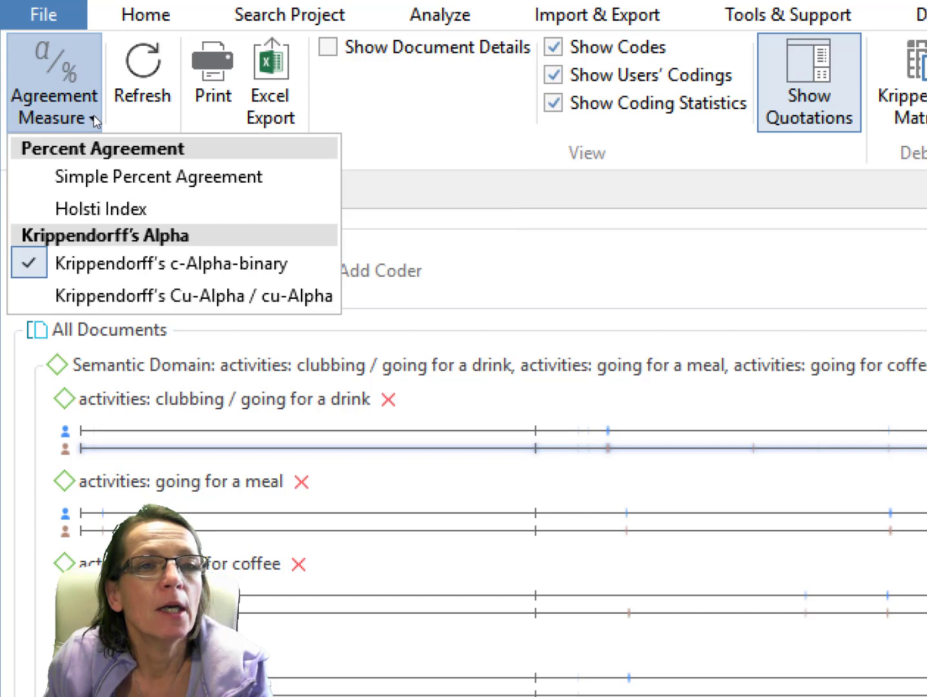
left_click(111, 295)
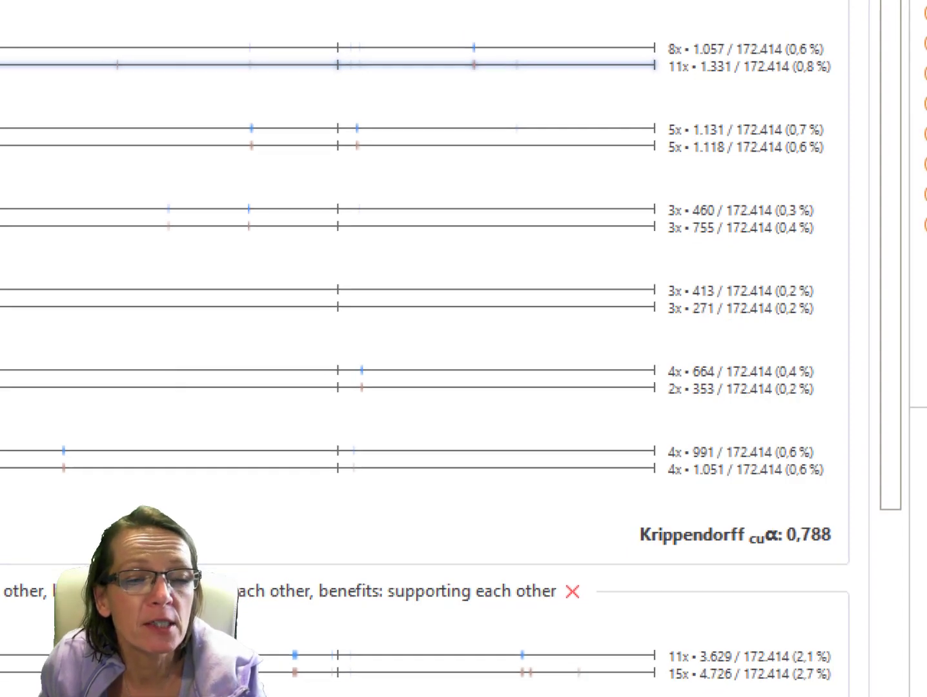
scroll(178, 439, "down", 3)
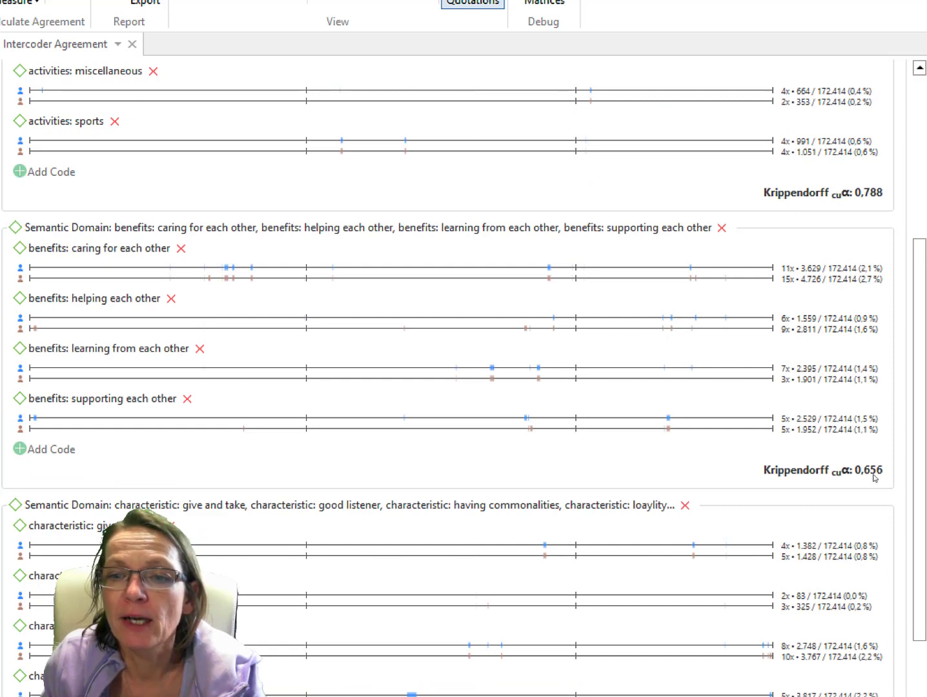
scroll(873, 477, "down", 3)
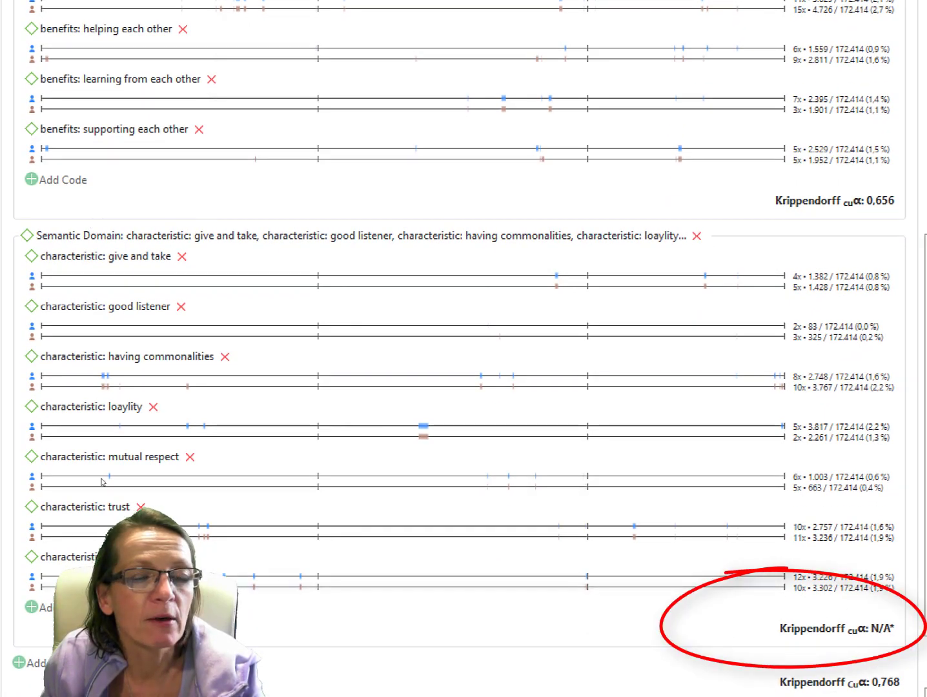
mouse_move(187, 530)
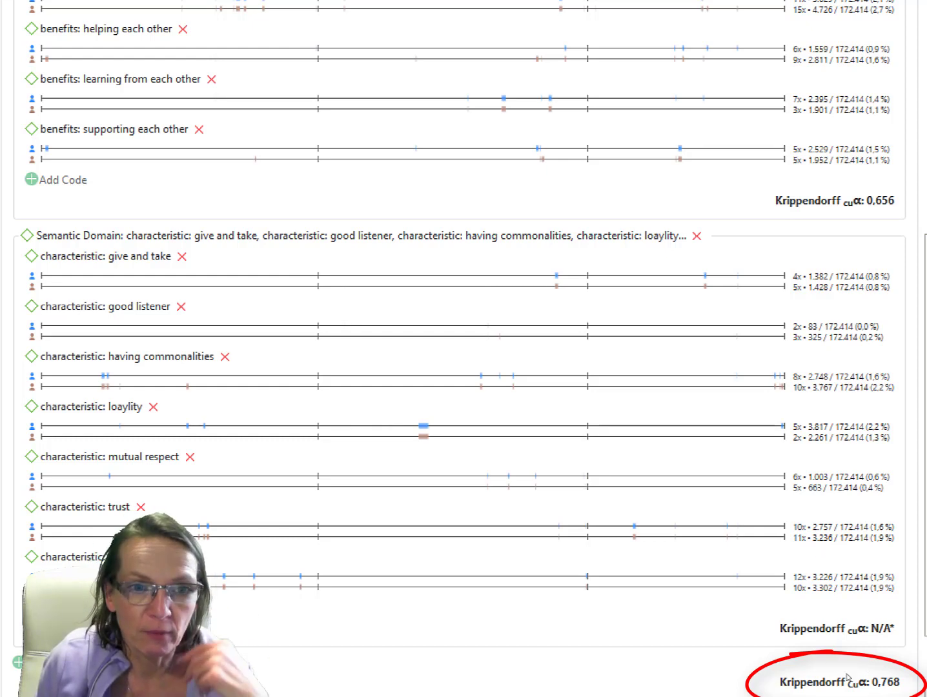
scroll(784, 577, "up", 3)
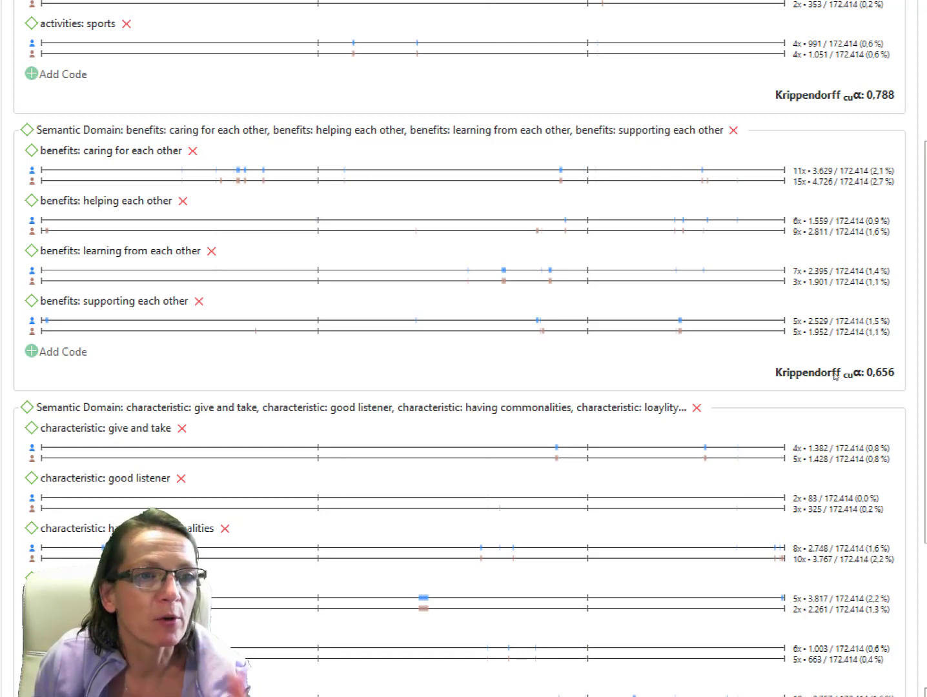
scroll(430, 386, "down", 5)
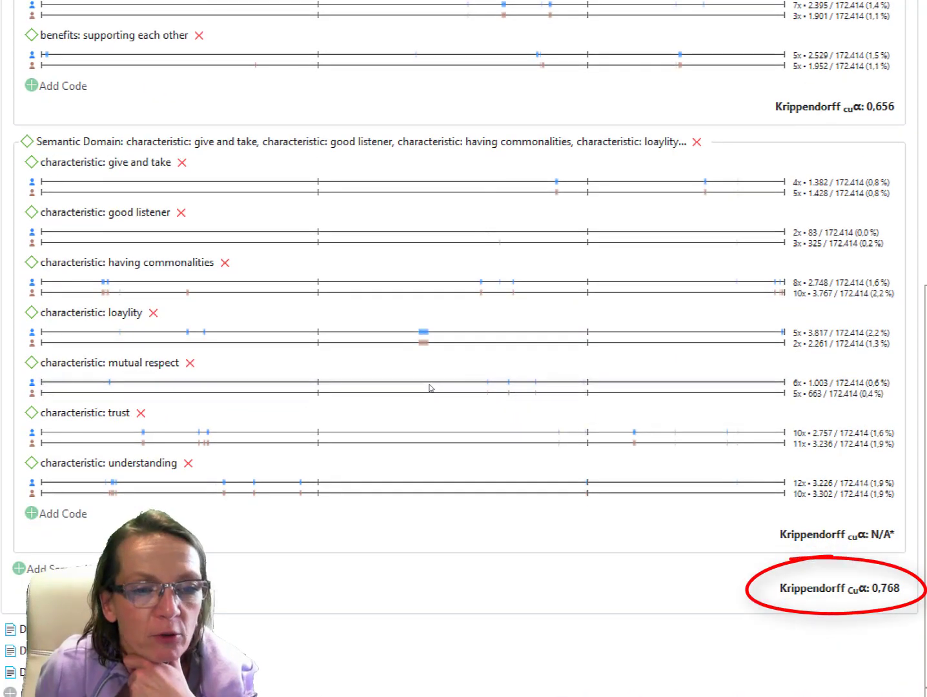
scroll(429, 386, "up", 10)
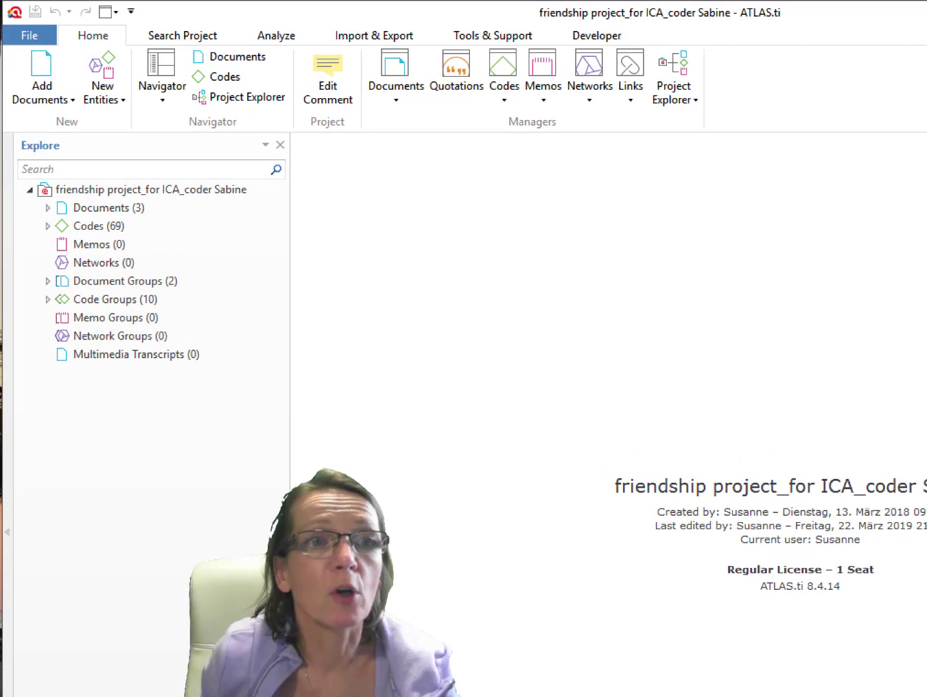
Open the Code Co-Occurrence Explorer for the single coder's project and widen its pane.
left_click(155, 100)
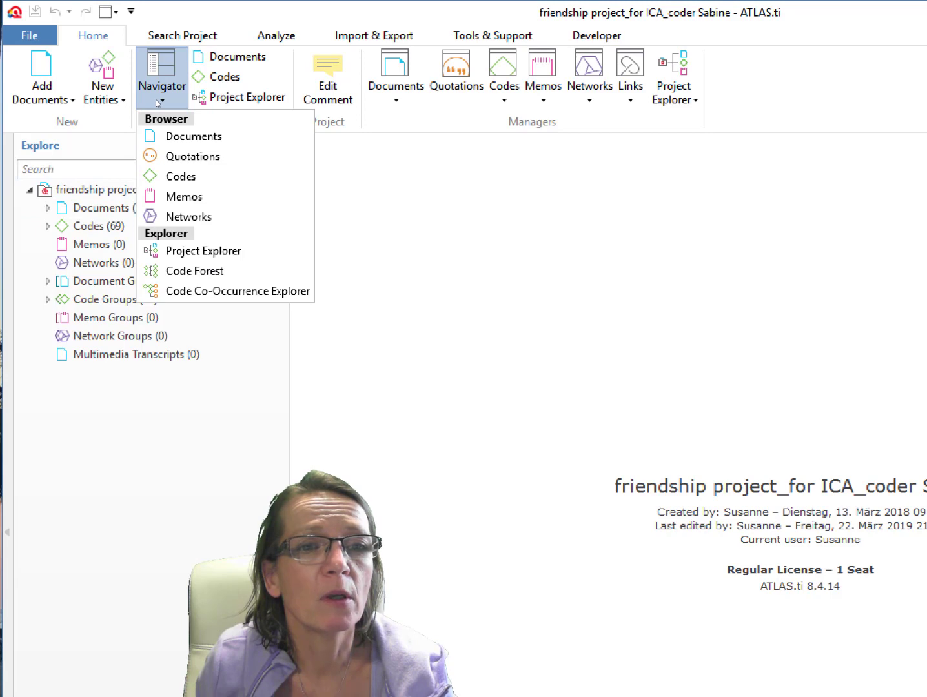
left_click(217, 293)
left_click_drag(290, 284, 428, 285)
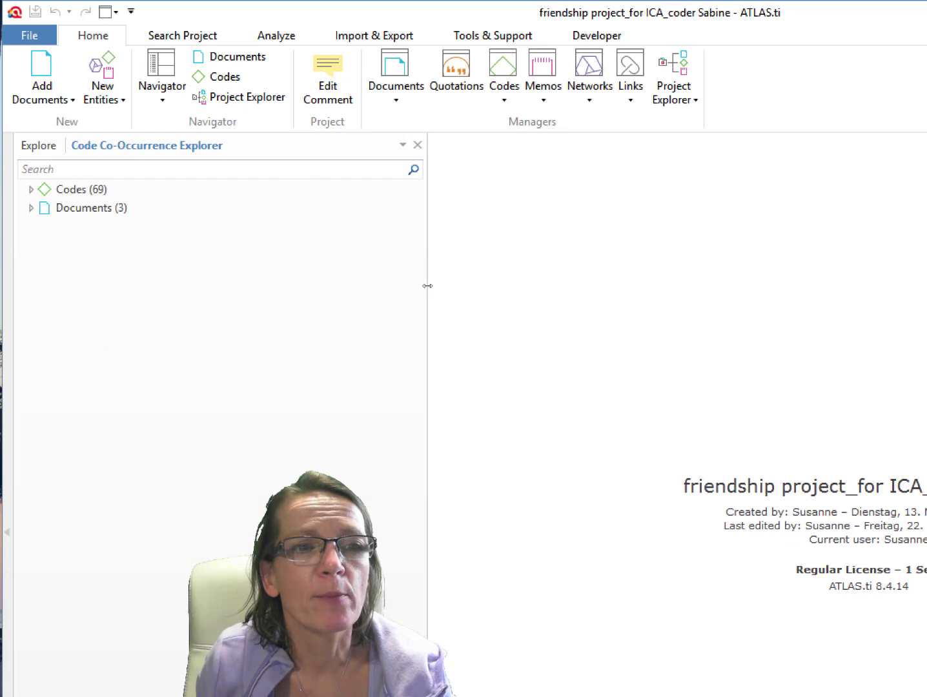
Expand the full code list and locate the codes of the "characteristic" domain.
left_click(30, 190)
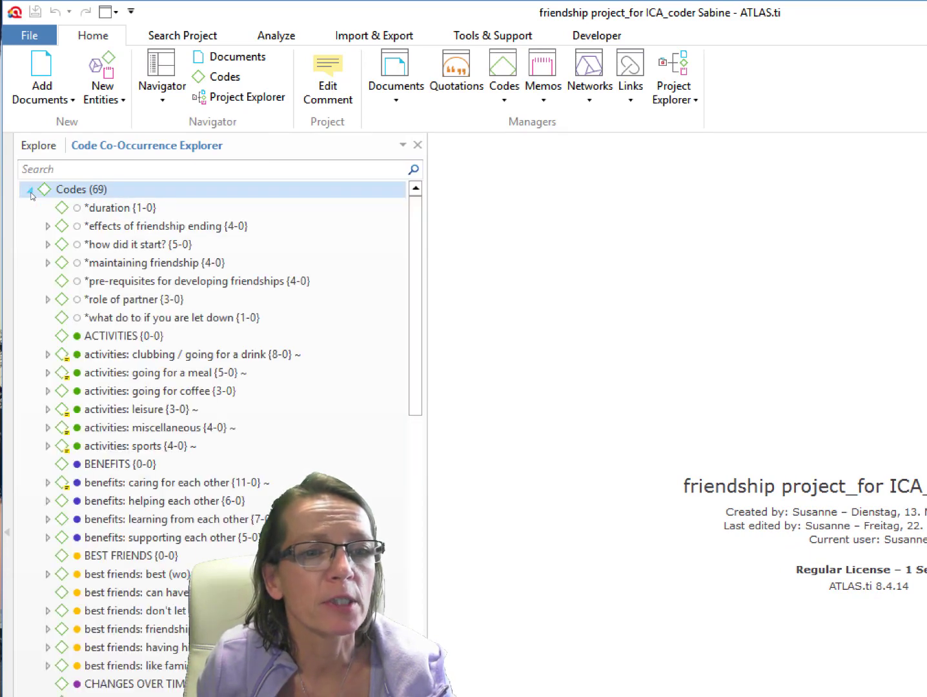
scroll(210, 381, "down", 7)
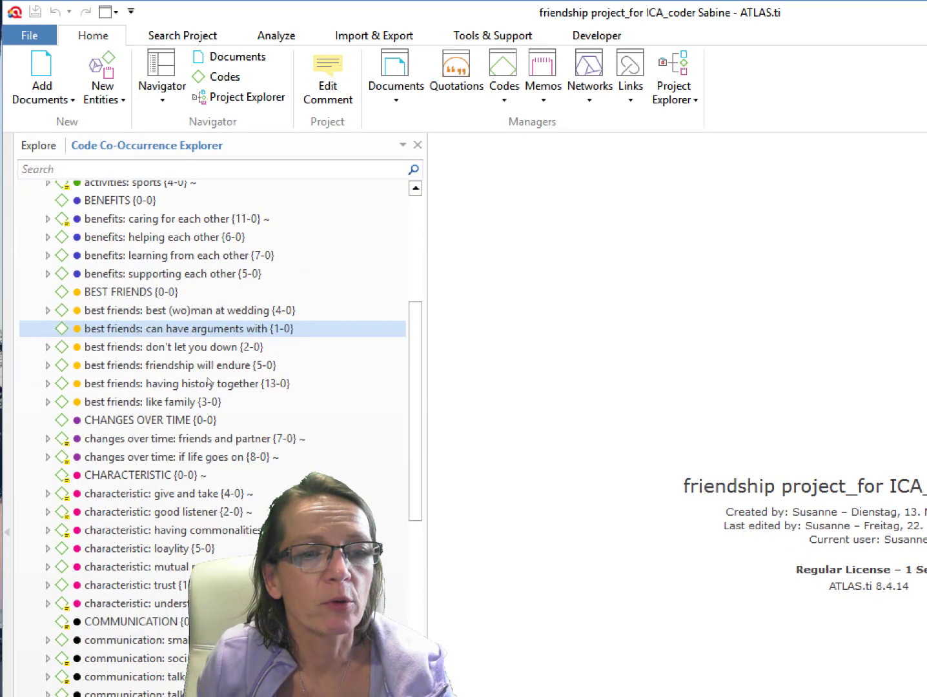
scroll(210, 381, "down", 2)
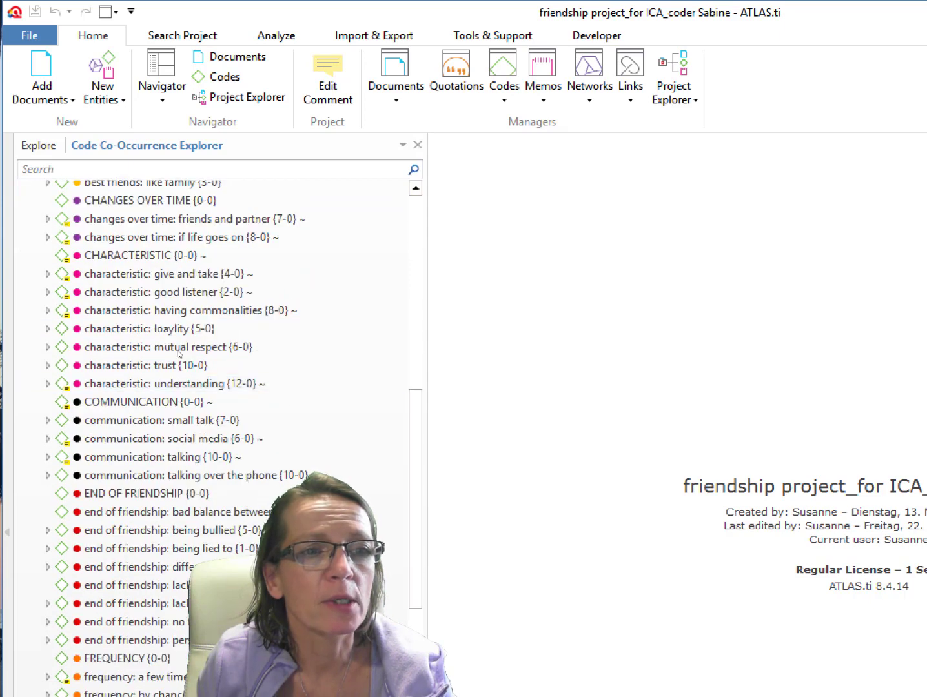
left_click(78, 270)
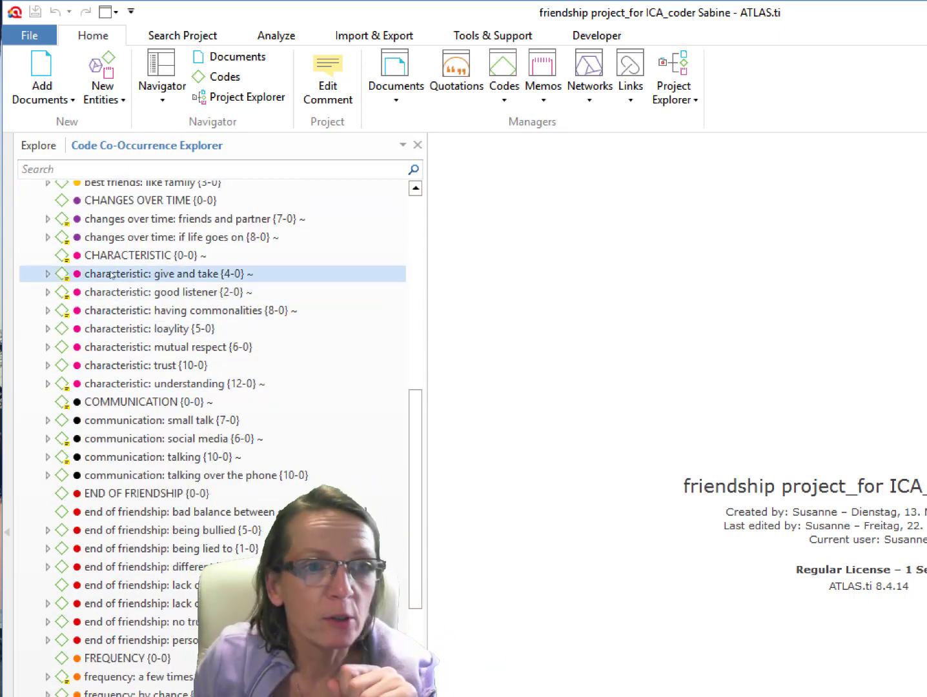
left_click(77, 291)
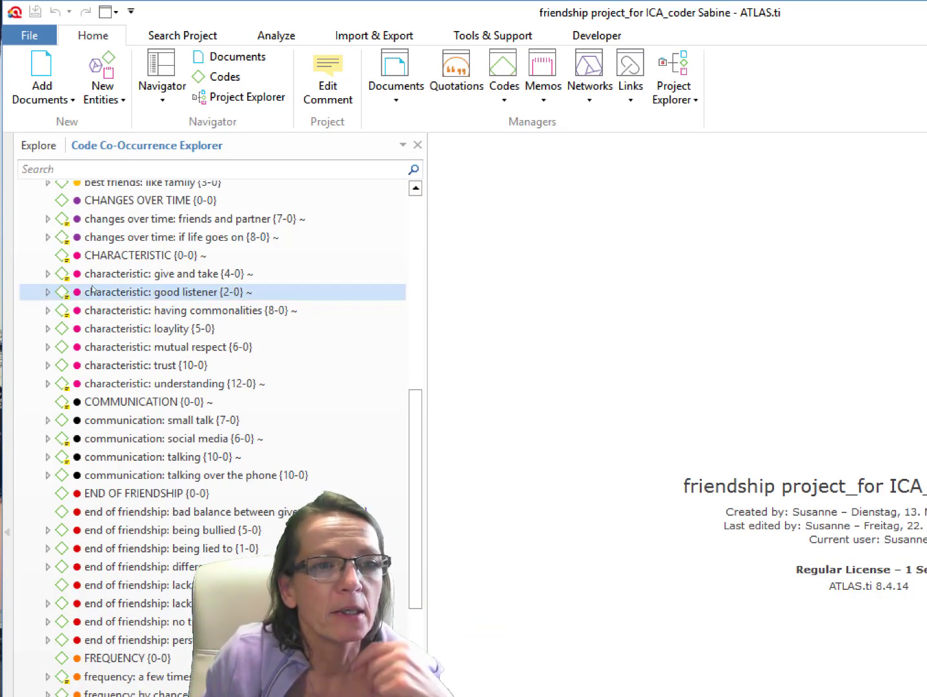
Check the co-occurring codes of "characteristic: give and take" and "characteristic: good listener", collapsing each after review.
left_click(48, 278)
left_click(47, 275)
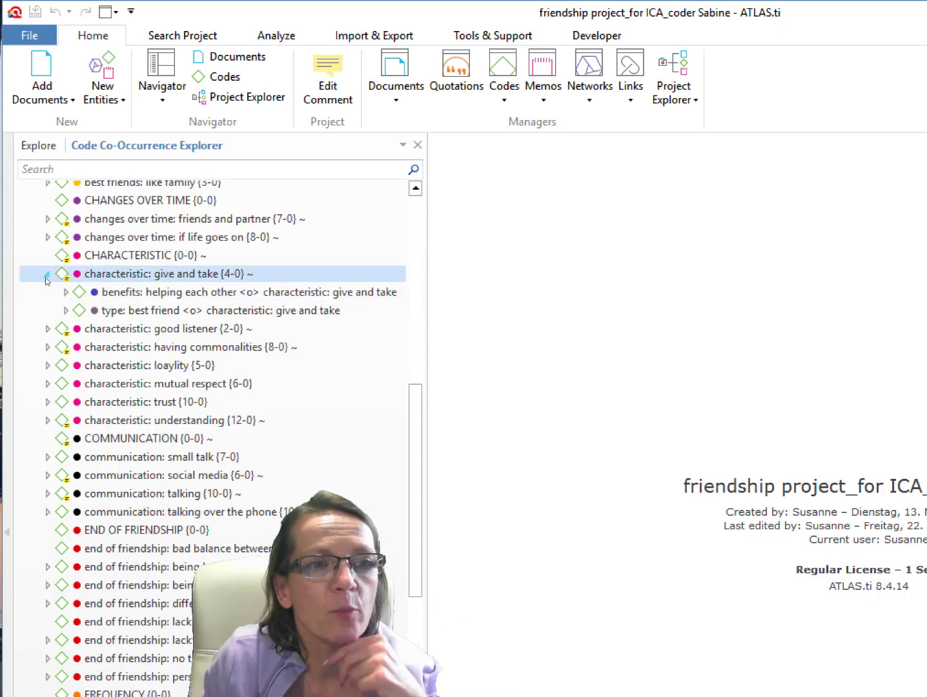
left_click(103, 290)
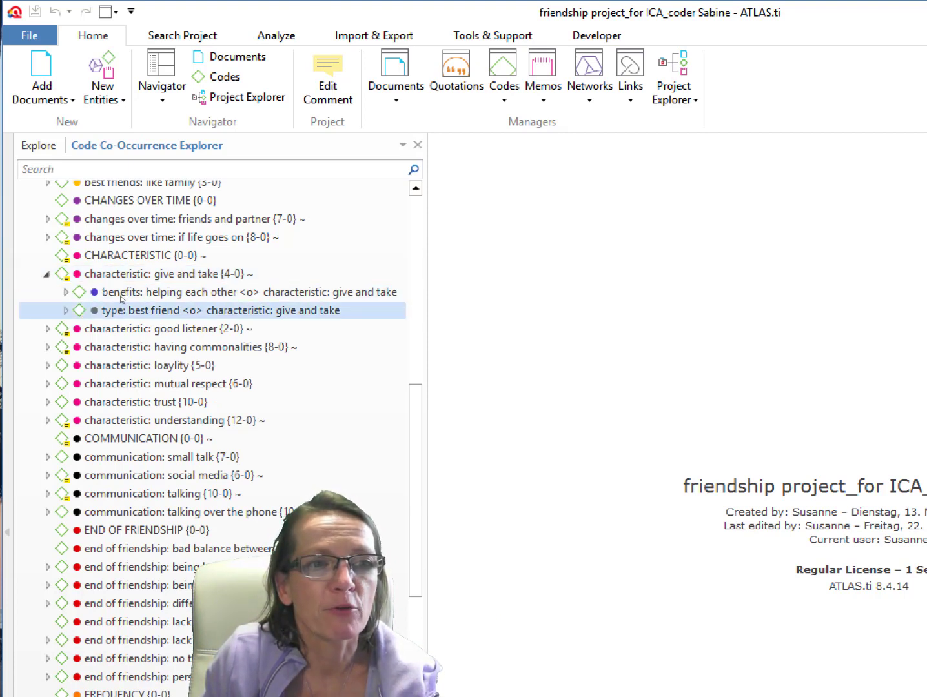
left_click(62, 277)
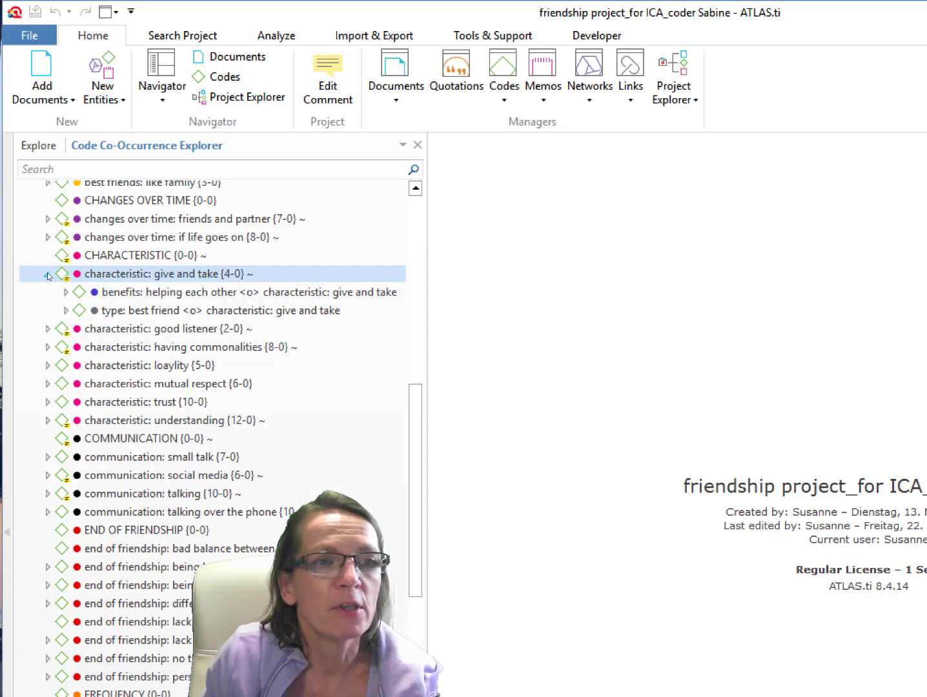
left_click(47, 275)
left_click(48, 292)
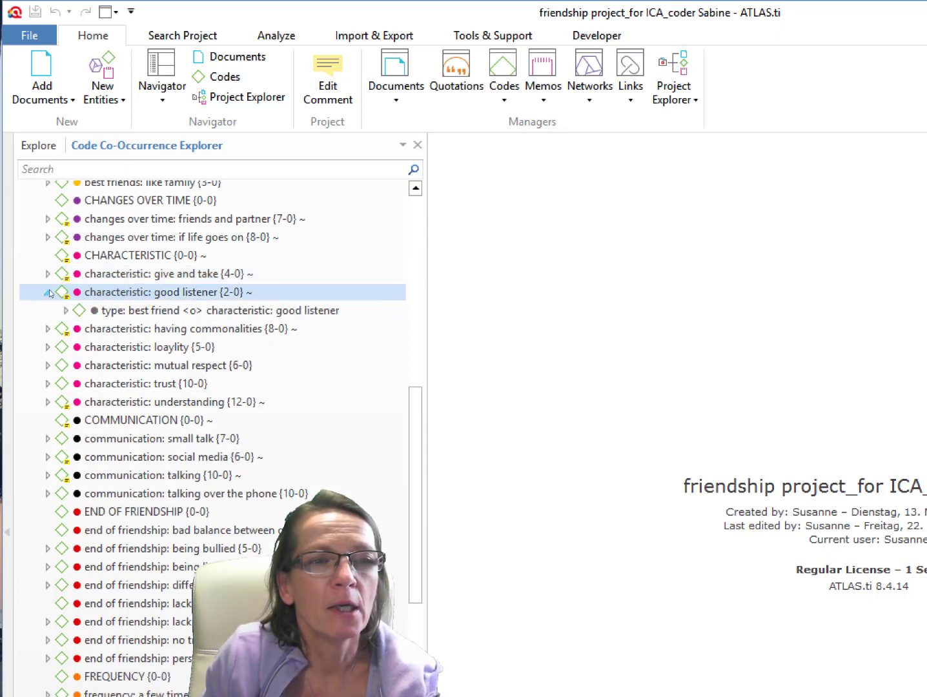
left_click(48, 292)
Check the co-occurring codes of "characteristic: having commonalities", "characteristic: loaylity" and "characteristic: mutual respect", collapsing each after review.
left_click(47, 310)
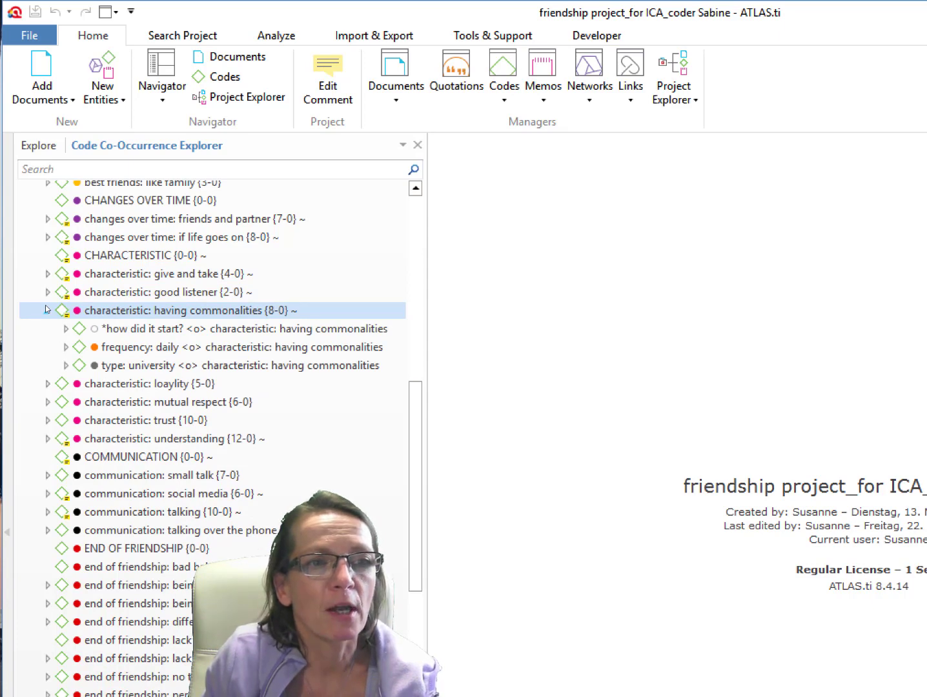
left_click(47, 310)
left_click(47, 330)
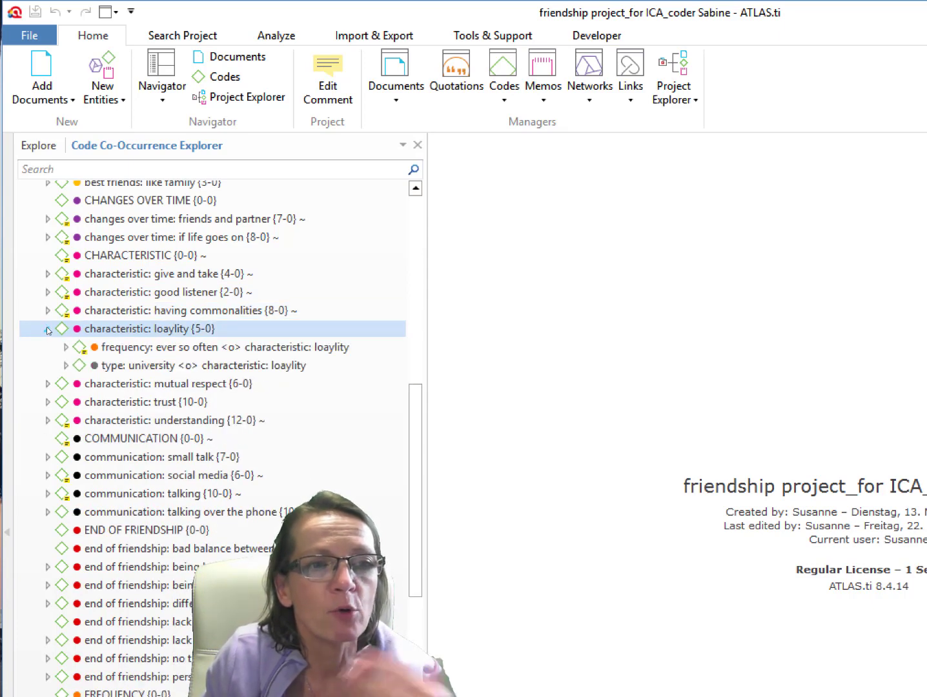
left_click(48, 330)
left_click(47, 347)
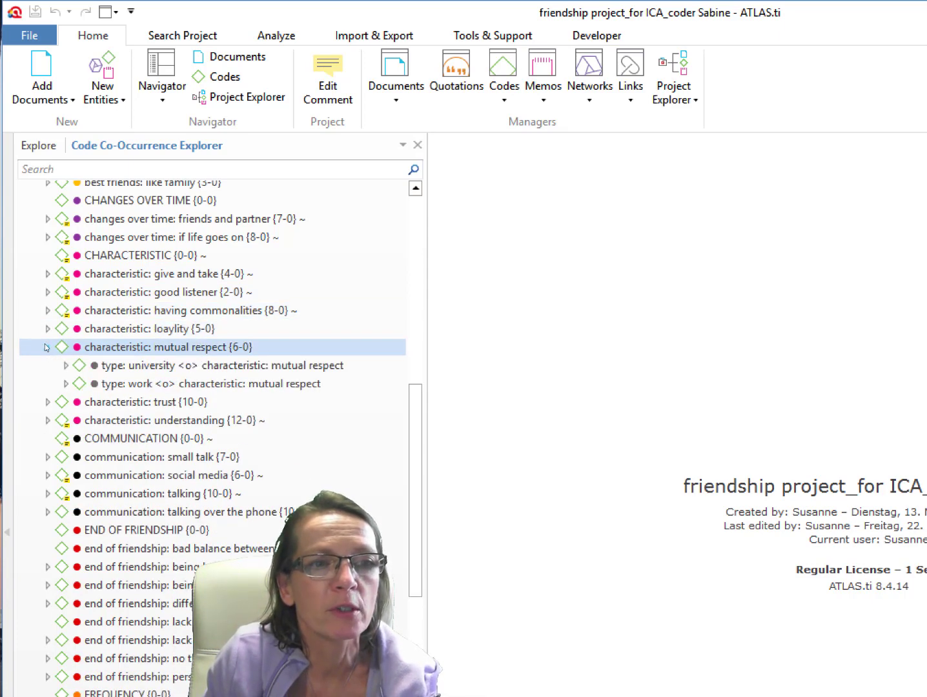
left_click(47, 347)
Expand "characteristic: trust" and "characteristic: understanding" to look for co-occurrences within the same semantic domain.
left_click(49, 366)
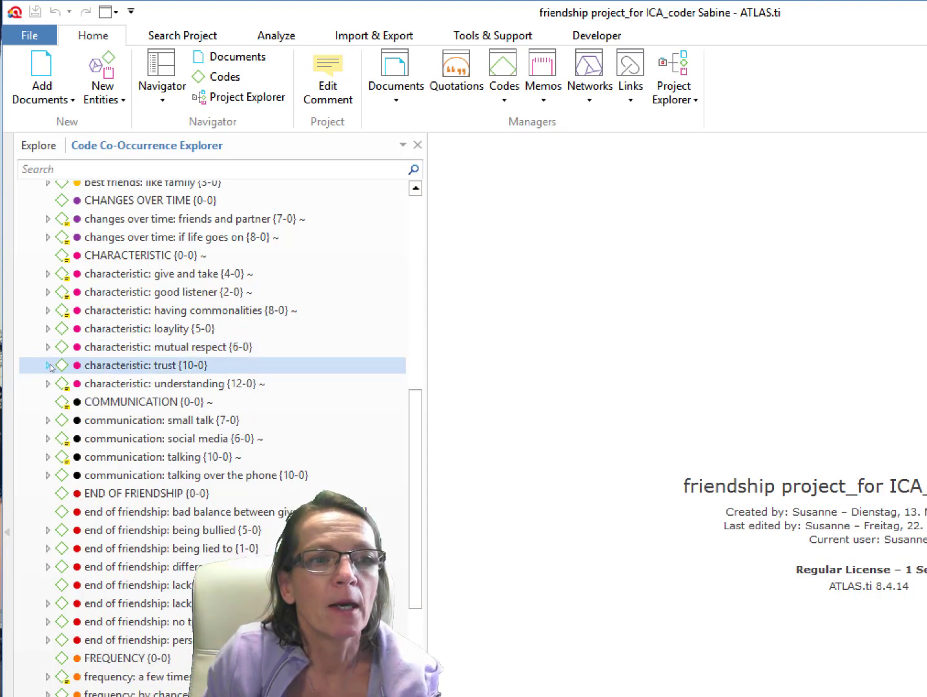
mouse_move(49, 365)
left_mouse_down()
mouse_move(132, 413)
mouse_move(81, 340)
left_mouse_up()
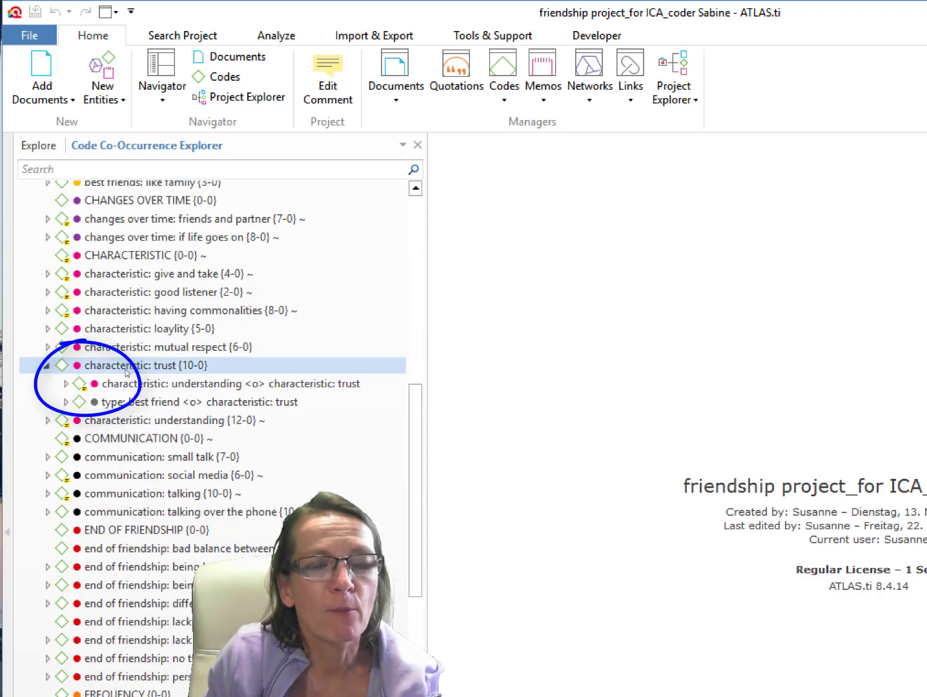
left_click(150, 381)
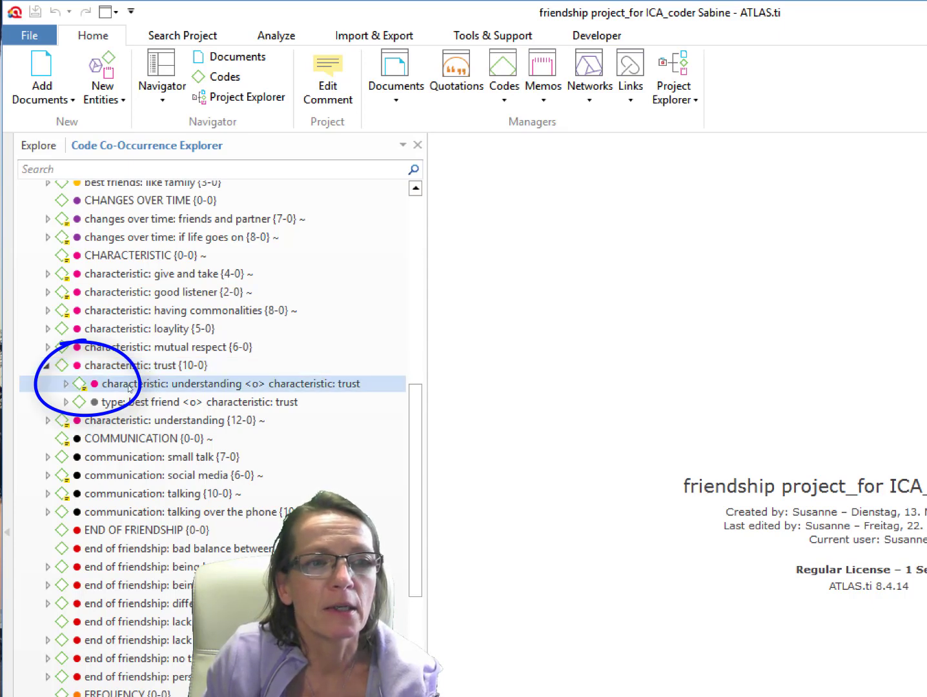
left_click(66, 421)
left_click(49, 421)
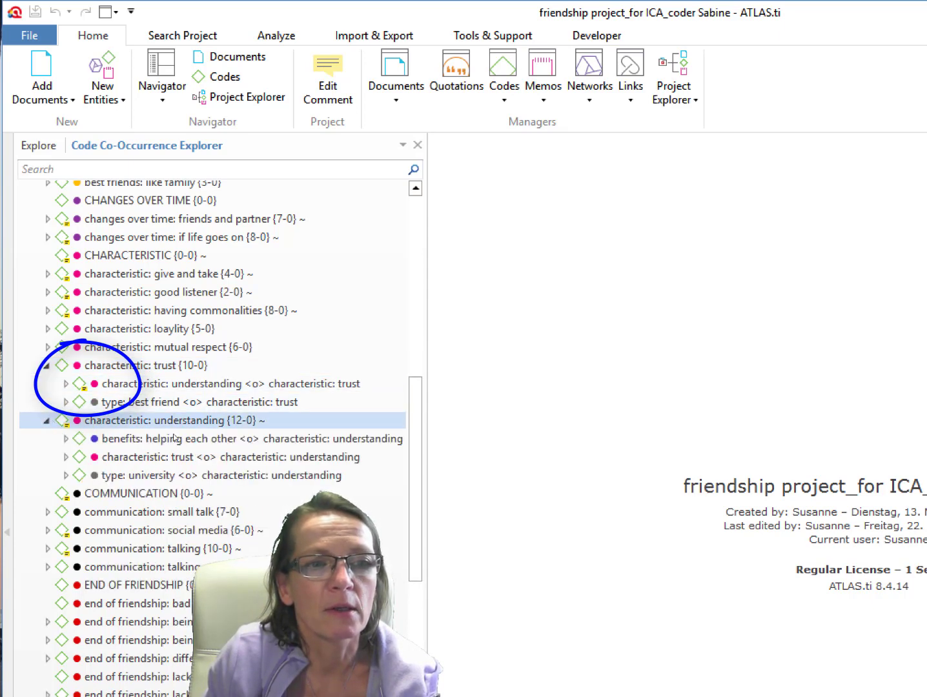
mouse_move(132, 419)
left_mouse_down()
mouse_move(70, 468)
mouse_move(143, 442)
left_mouse_up()
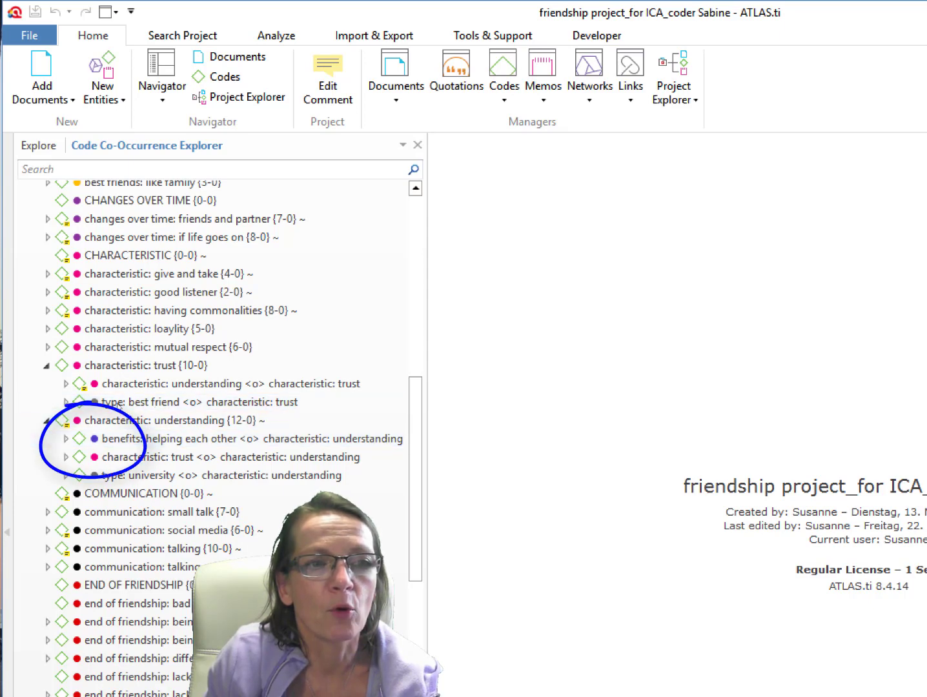
List the quotations where "characteristic: understanding" and "characteristic: trust" co-occur, widen the pane, and open quotation 2:101 in its document.
left_click(62, 381)
left_click(153, 401)
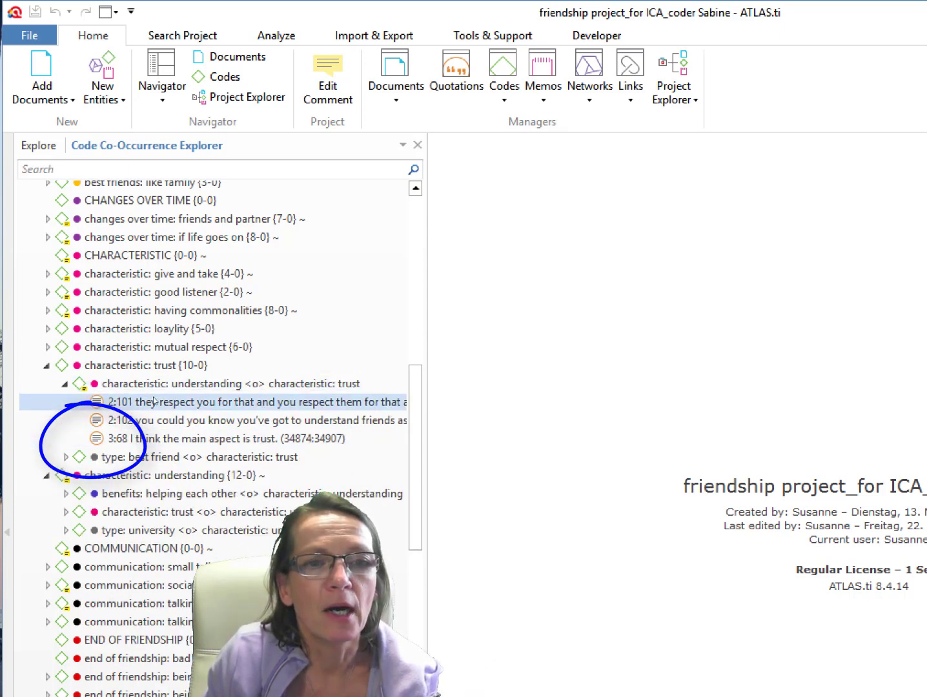
left_click_drag(427, 426, 463, 426)
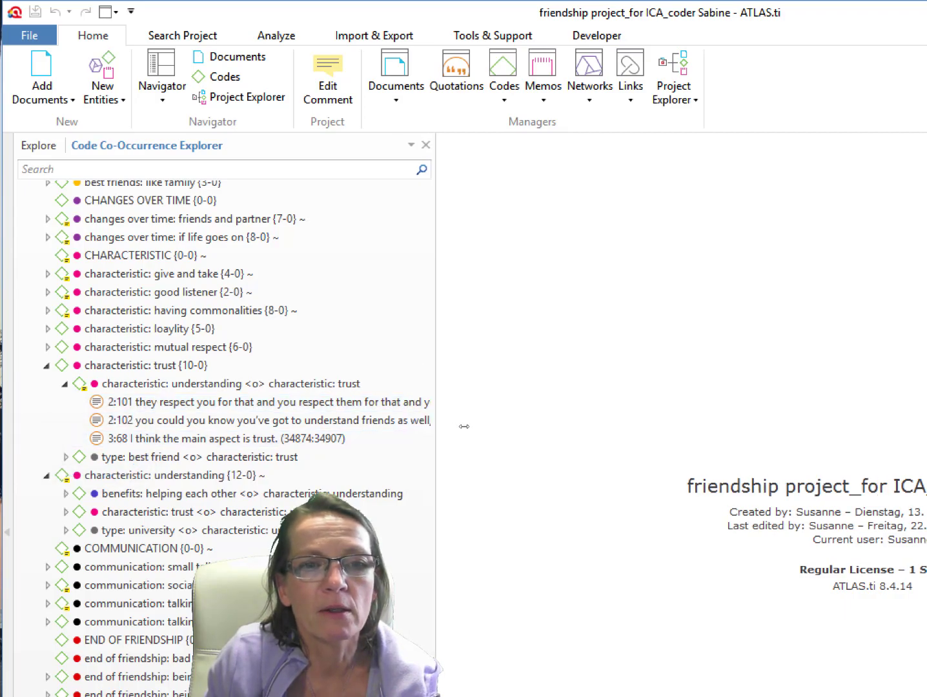
left_click(211, 404)
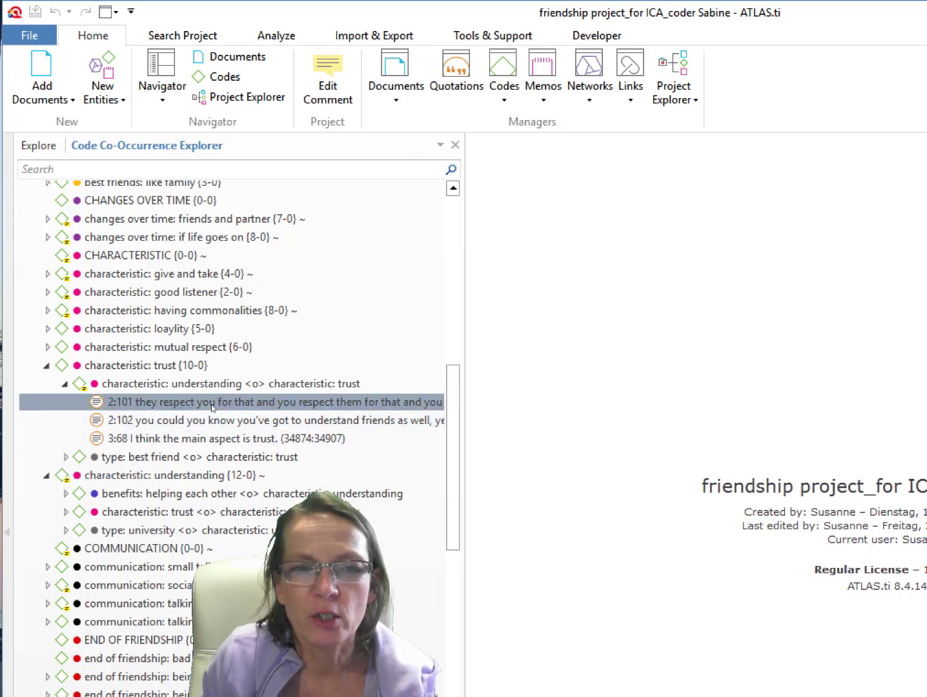
double_click(211, 403)
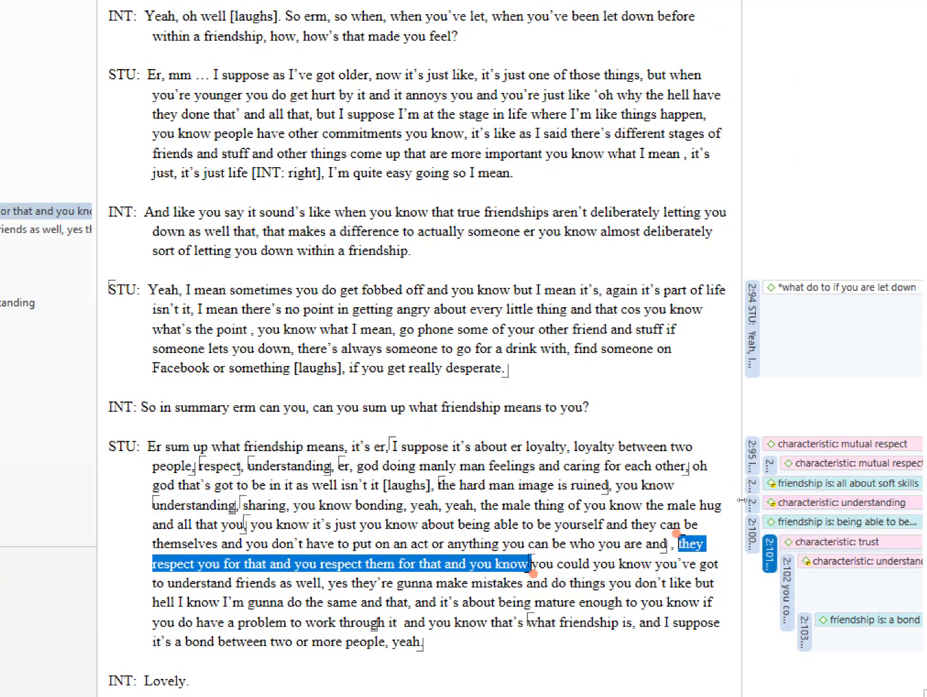
Widen the margin area and compare the text ranges of quotations 2:101 (trust) and 2:102 (understanding) for overlap.
left_click_drag(743, 501, 688, 498)
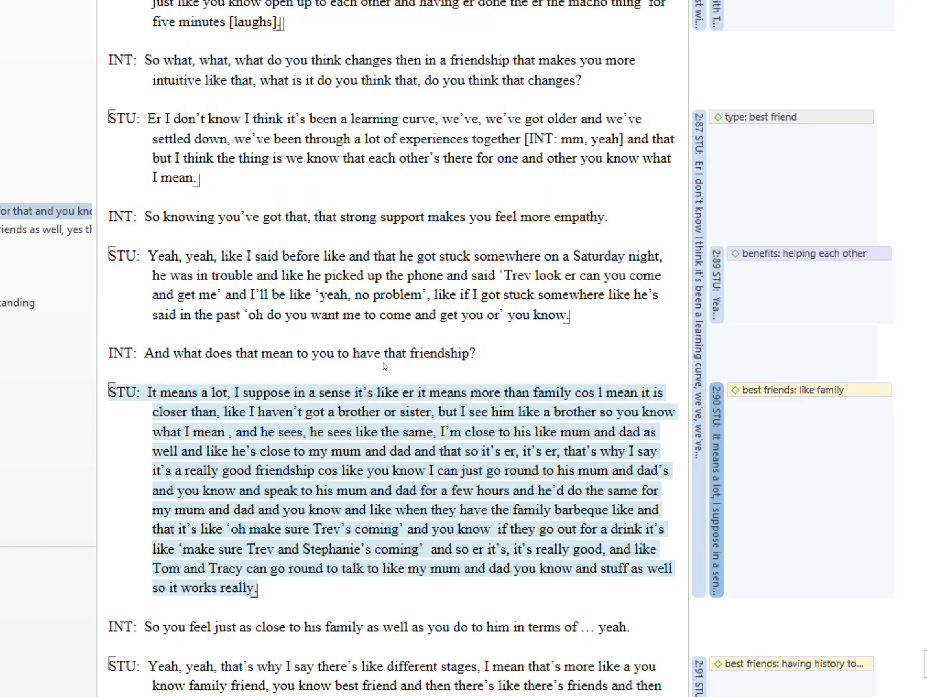
left_click(23, 220)
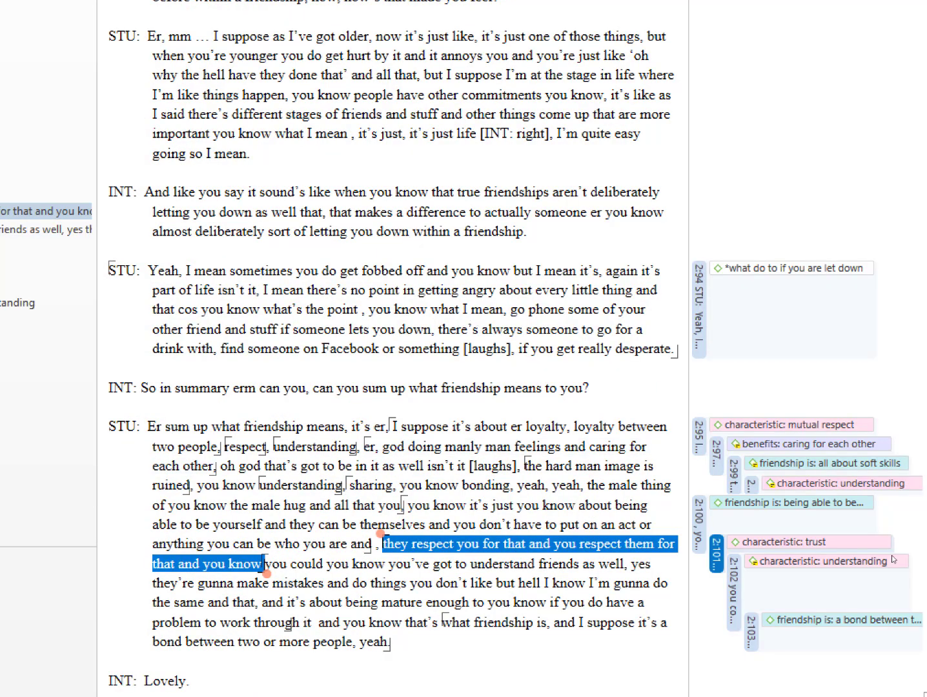
left_click(743, 541)
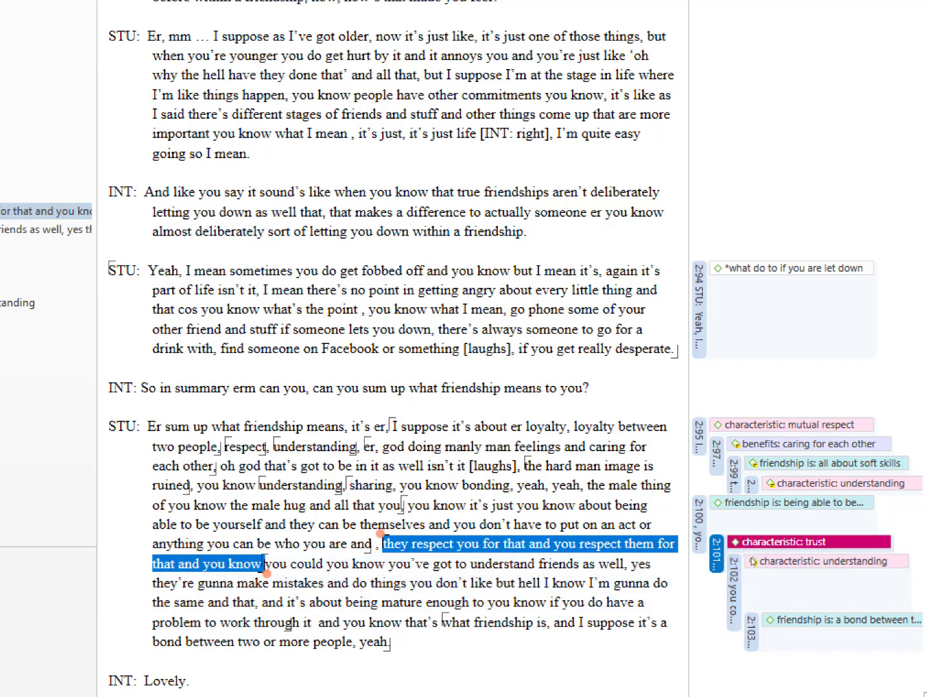
left_click(753, 562)
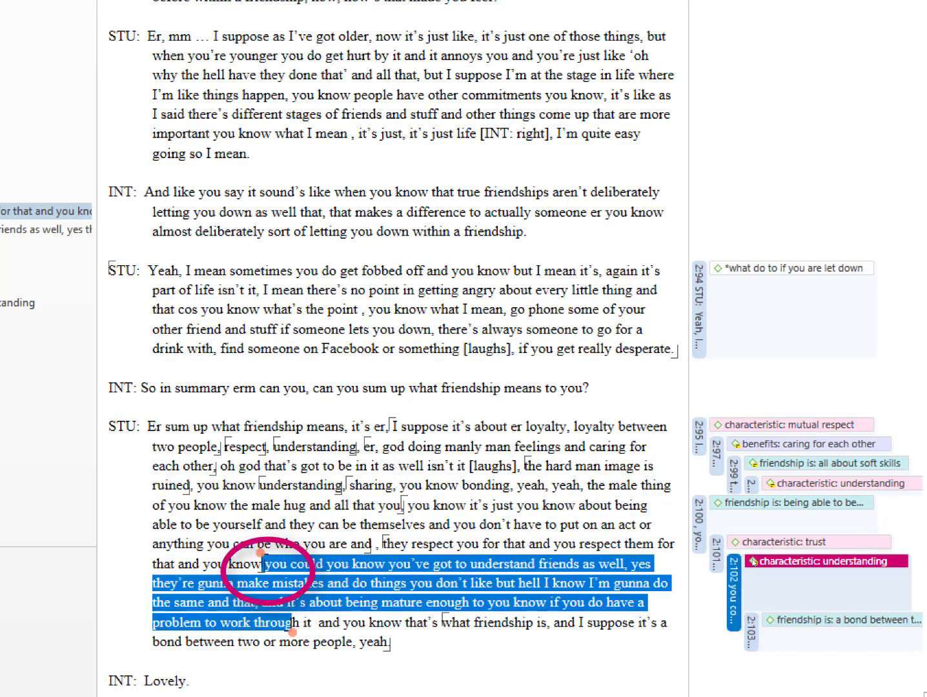
left_click(746, 543)
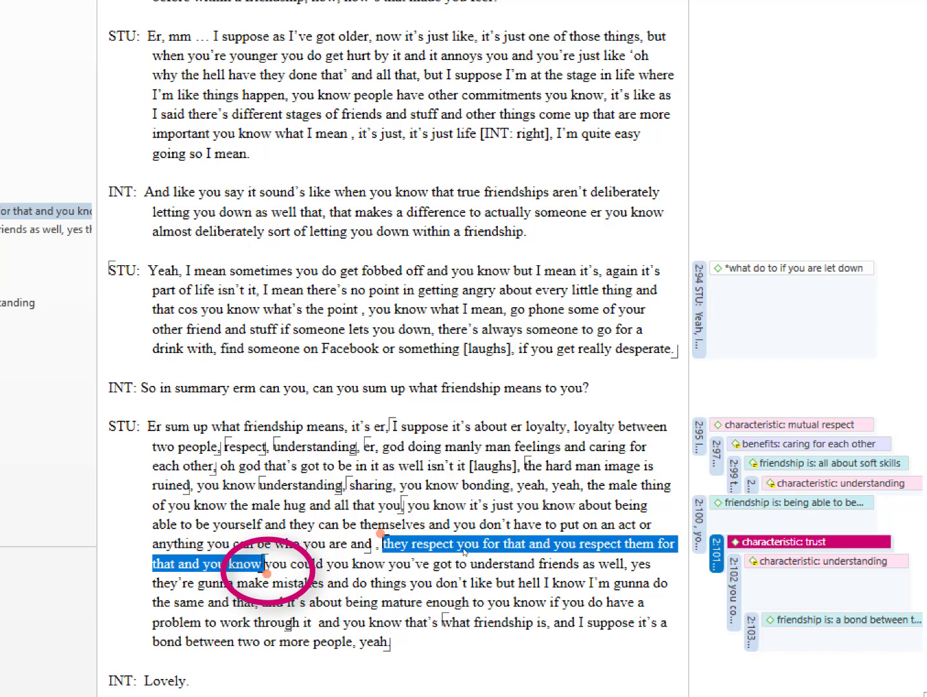
left_click(770, 563)
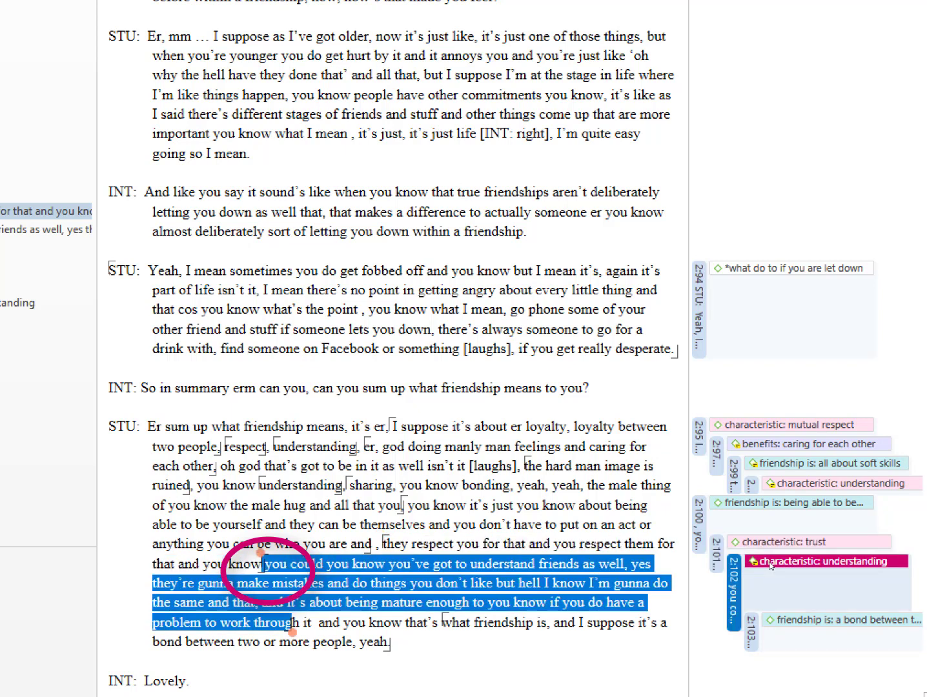
Shorten quotation 2:101, coded "characteristic: trust", to end directly after "you know", and recheck its boundary with quotation 2:102.
left_click(765, 545)
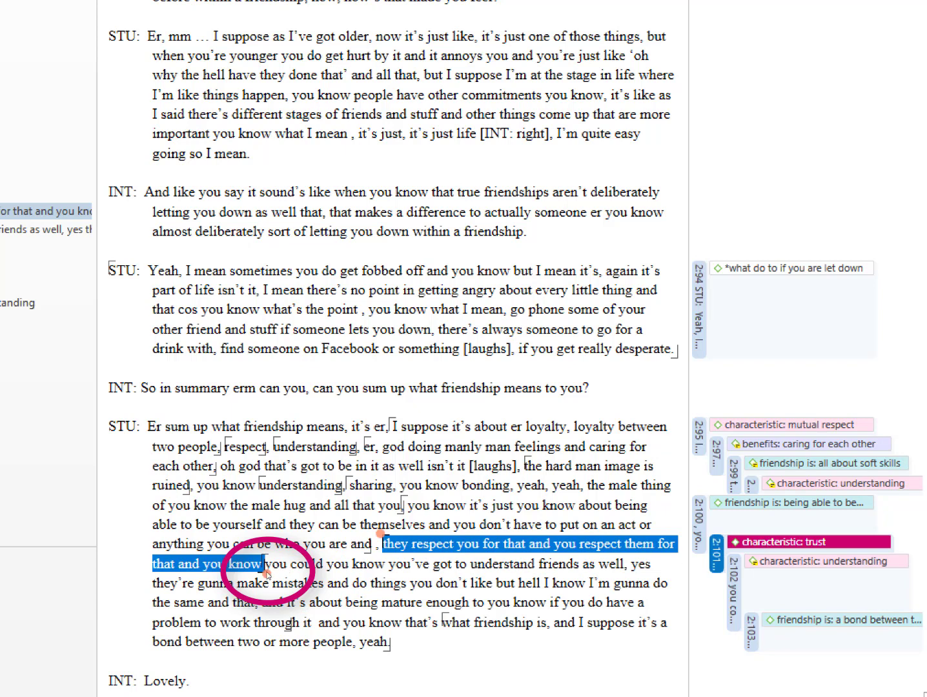
left_click_drag(267, 572, 261, 568)
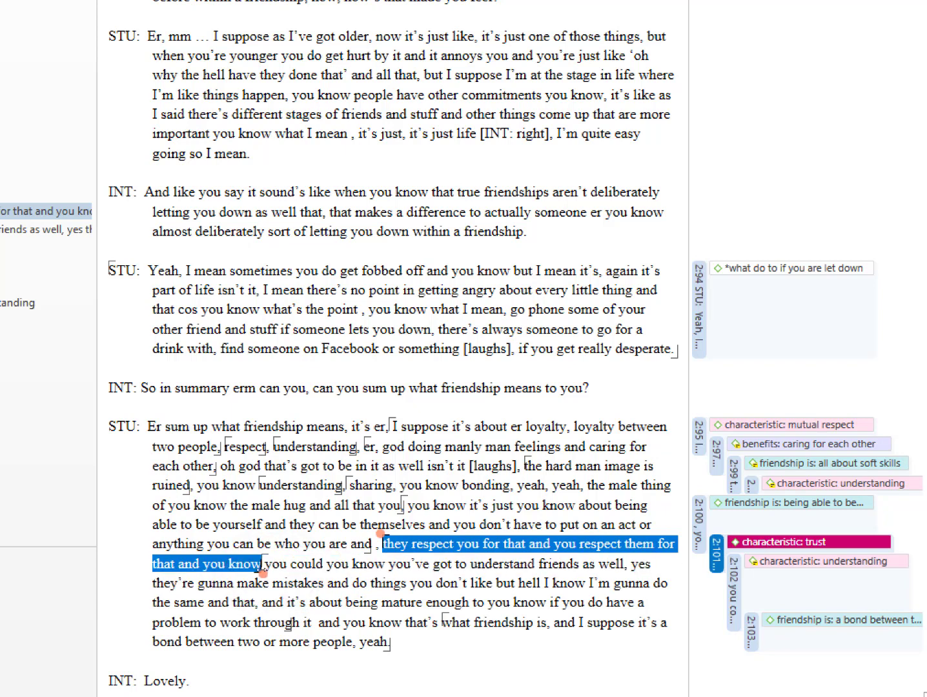
left_click(763, 566)
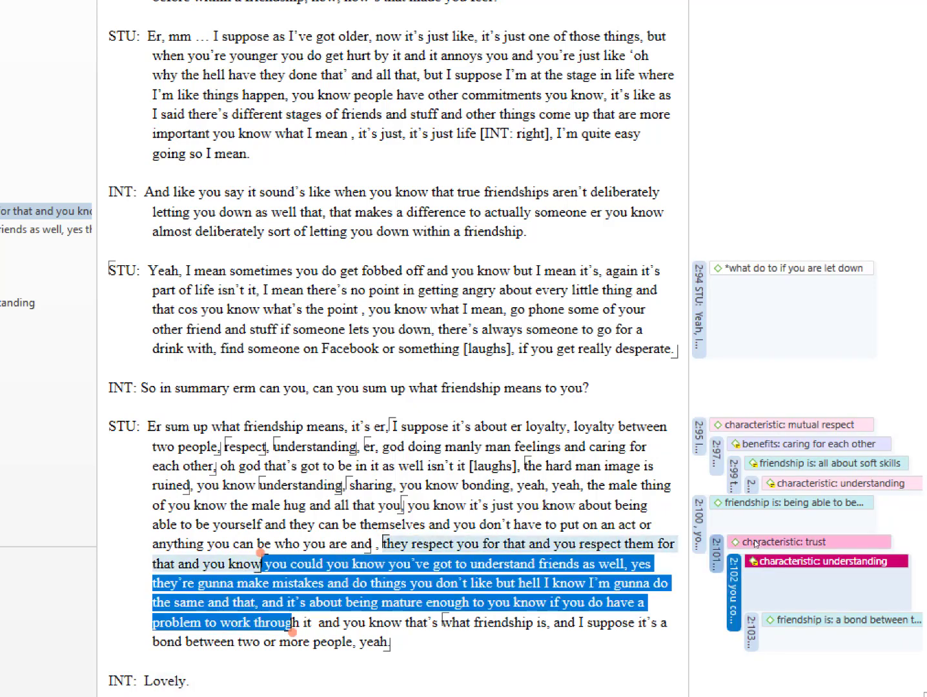
left_click(755, 544)
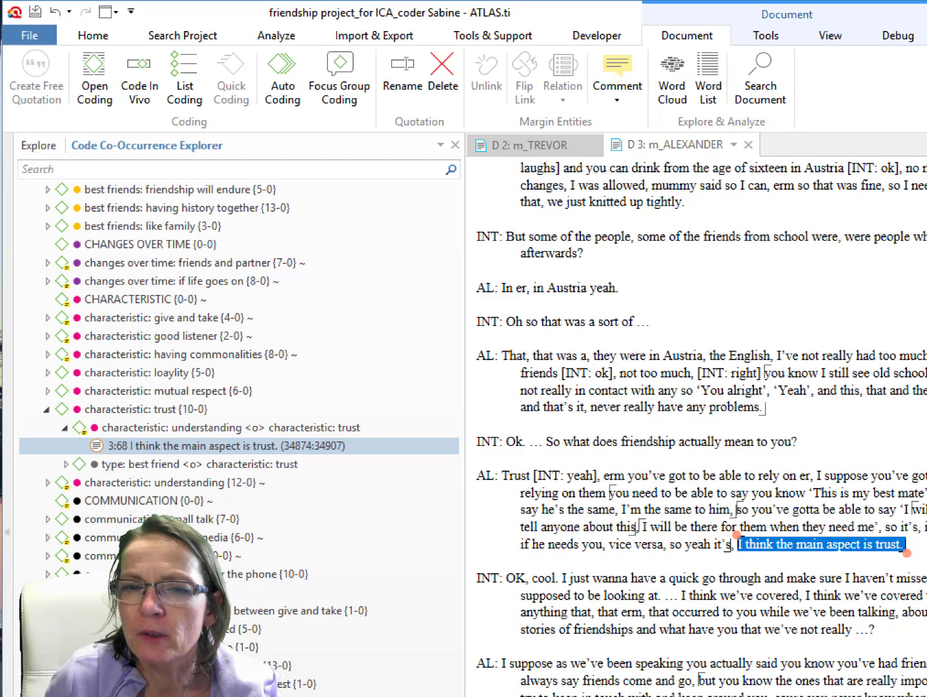
Unlink "characteristic: understanding" from quotation 3:68 "I think the main aspect is trust." and expand that code's co-occurrences in the explorer.
scroll(889, 595, "up", 15)
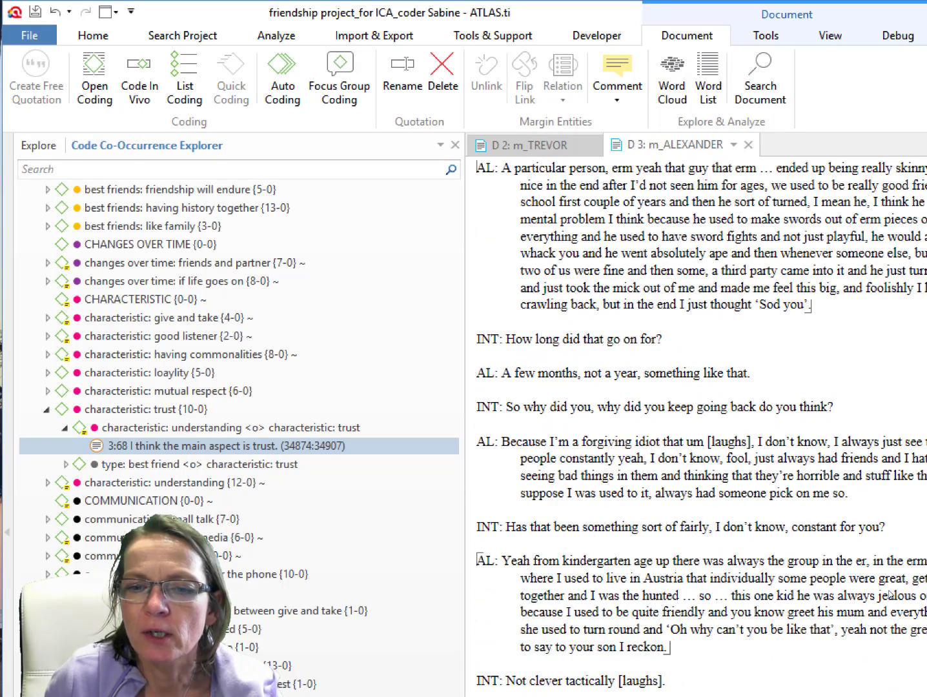
scroll(890, 595, "down", 15)
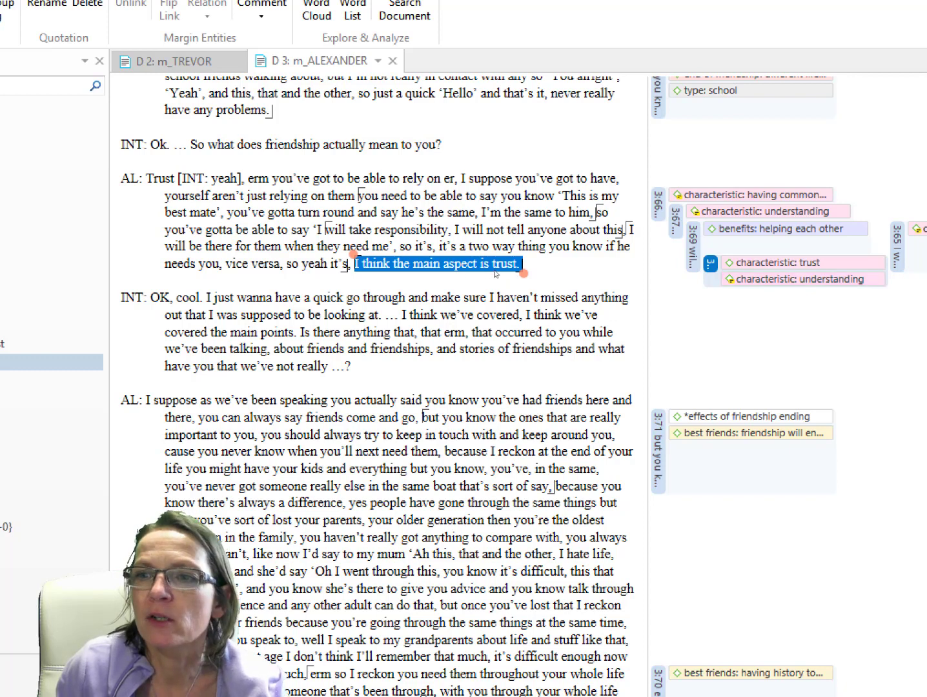
right_click(749, 279)
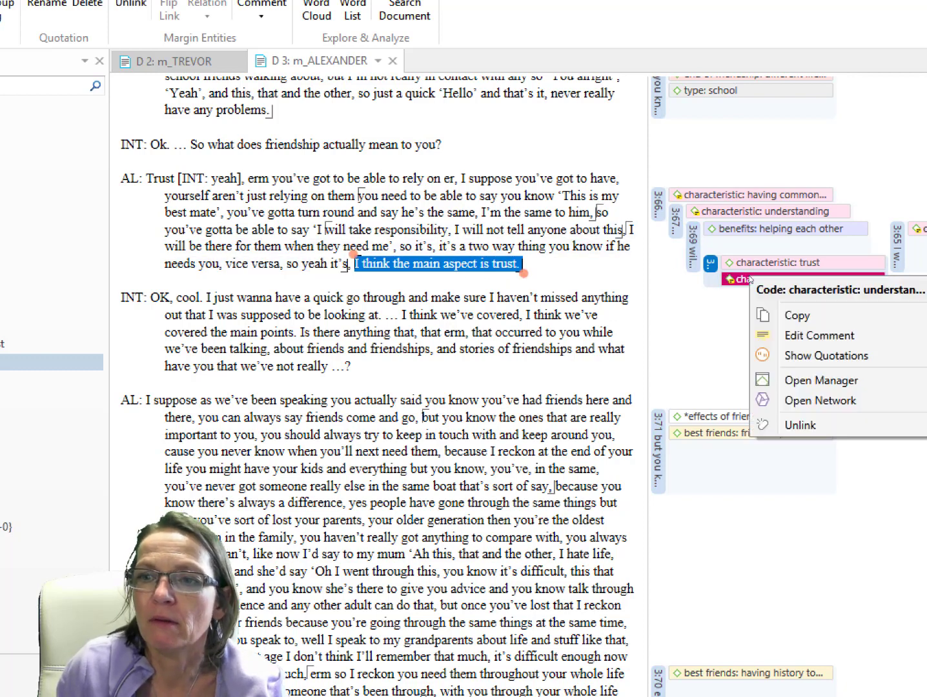
left_click(794, 425)
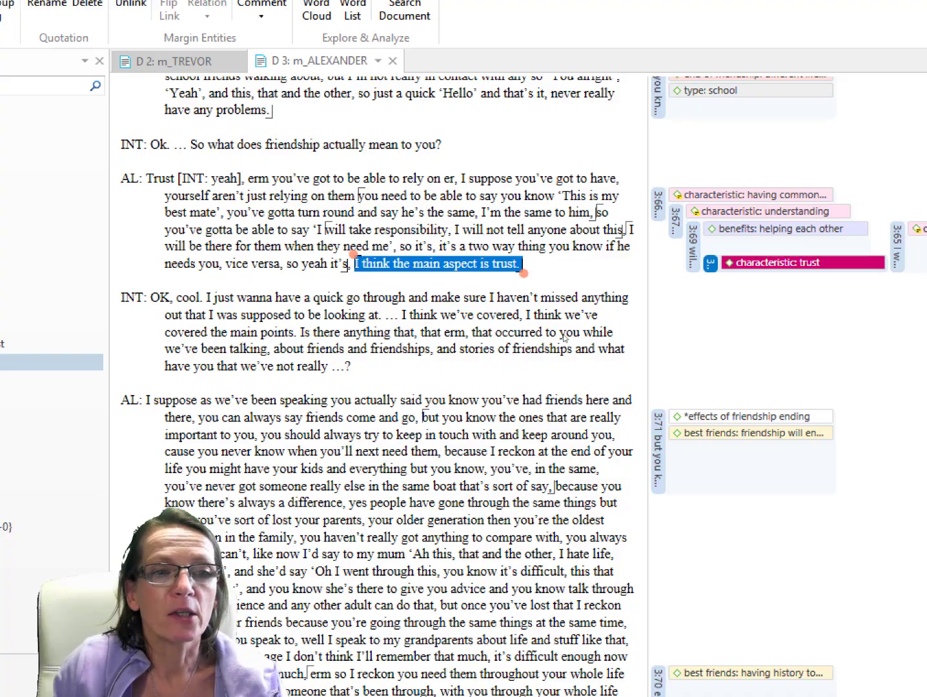
left_click(36, 339)
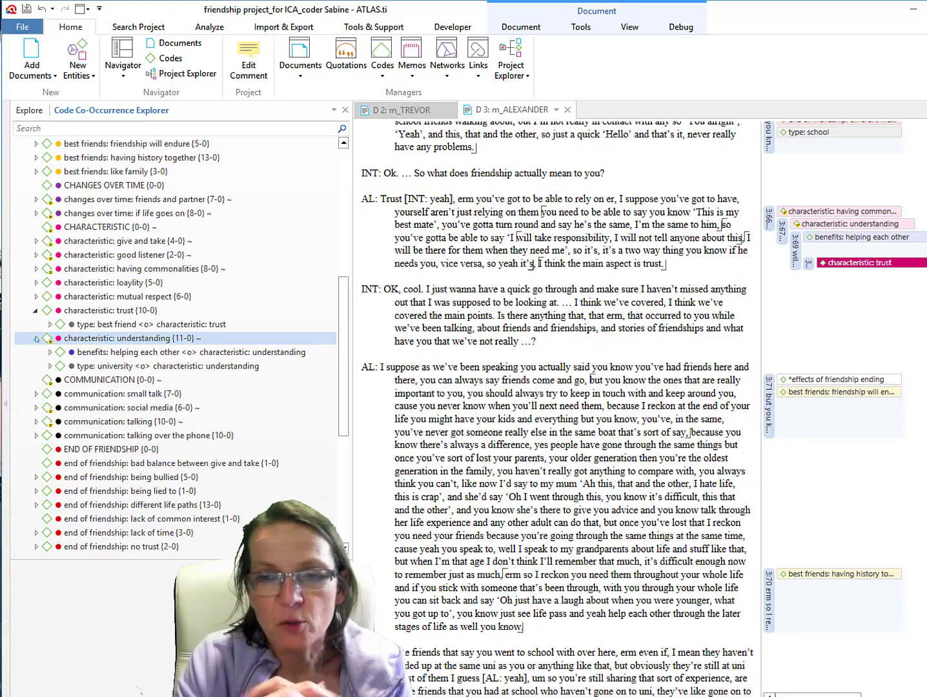